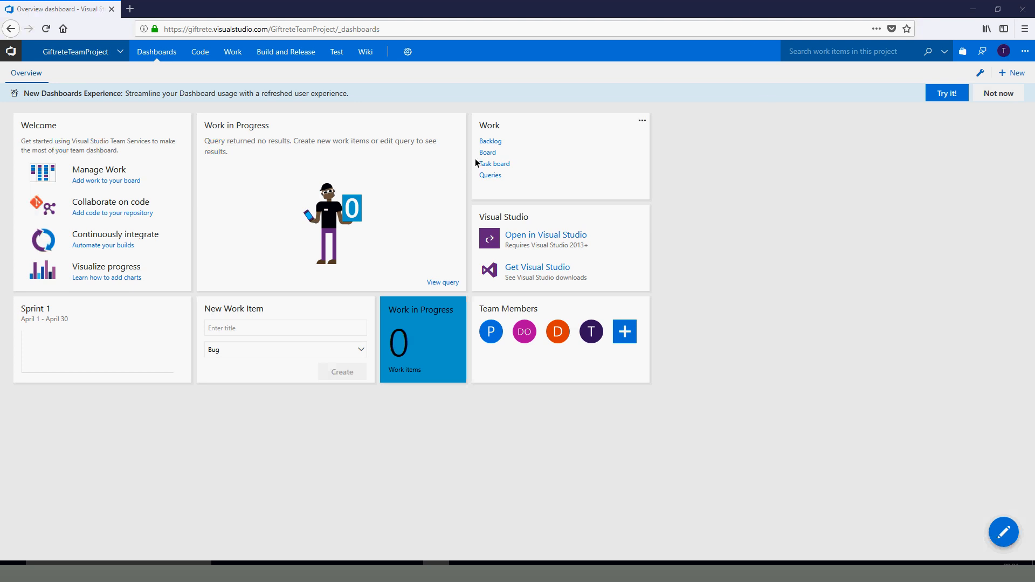
# Open the product backlog and review its items and the work item types offered for a new entry
pyautogui.click(490, 143)
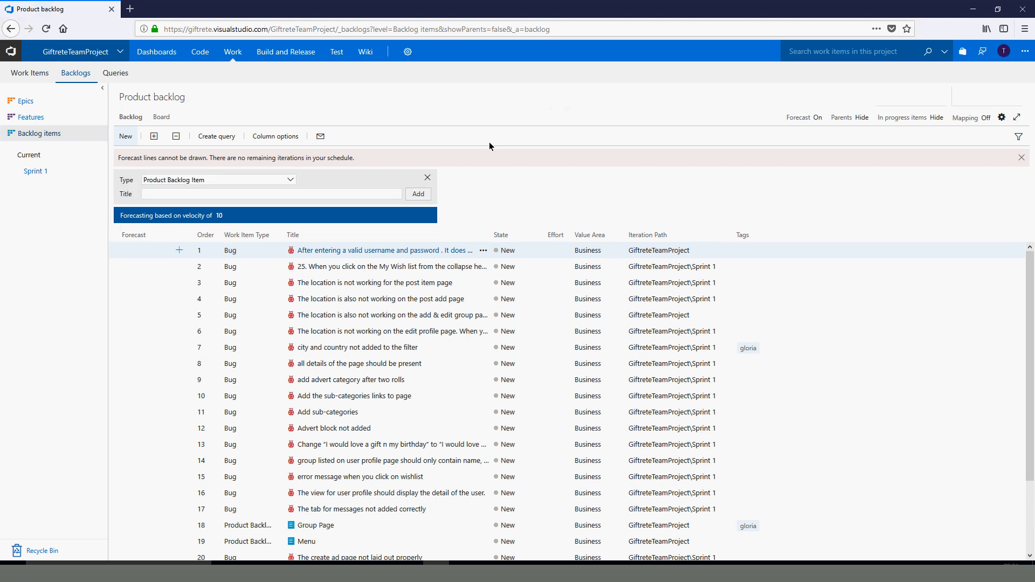
pyautogui.scroll(-3, 572, 402)
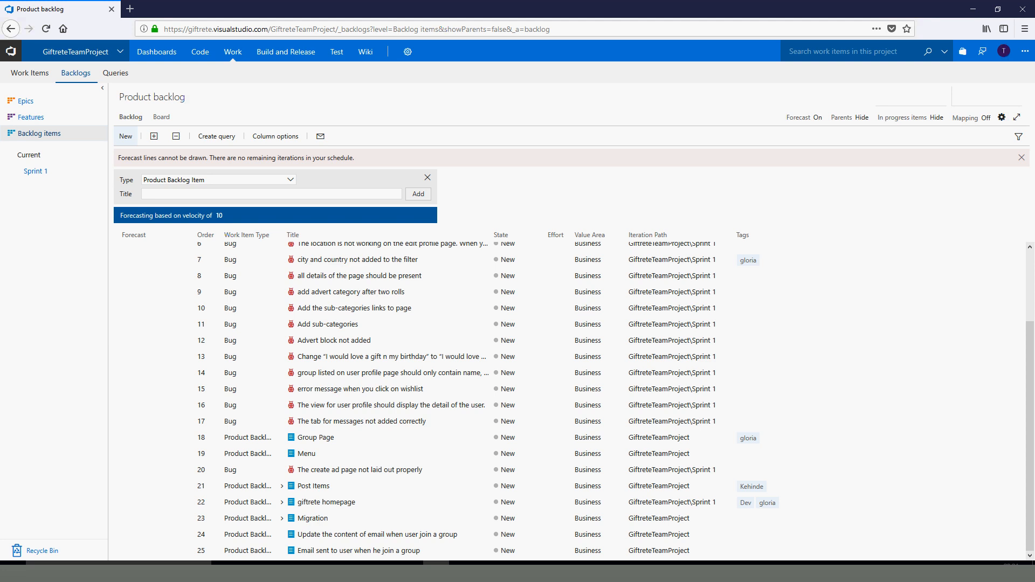
pyautogui.scroll(3, 569, 248)
pyautogui.scroll(-3, 569, 248)
pyautogui.click(288, 184)
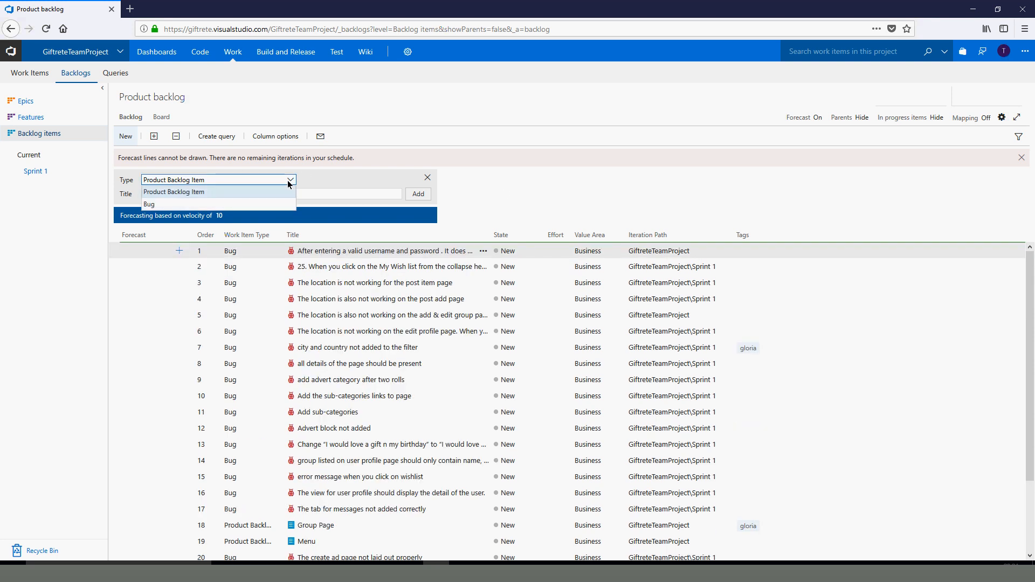
pyautogui.click(289, 182)
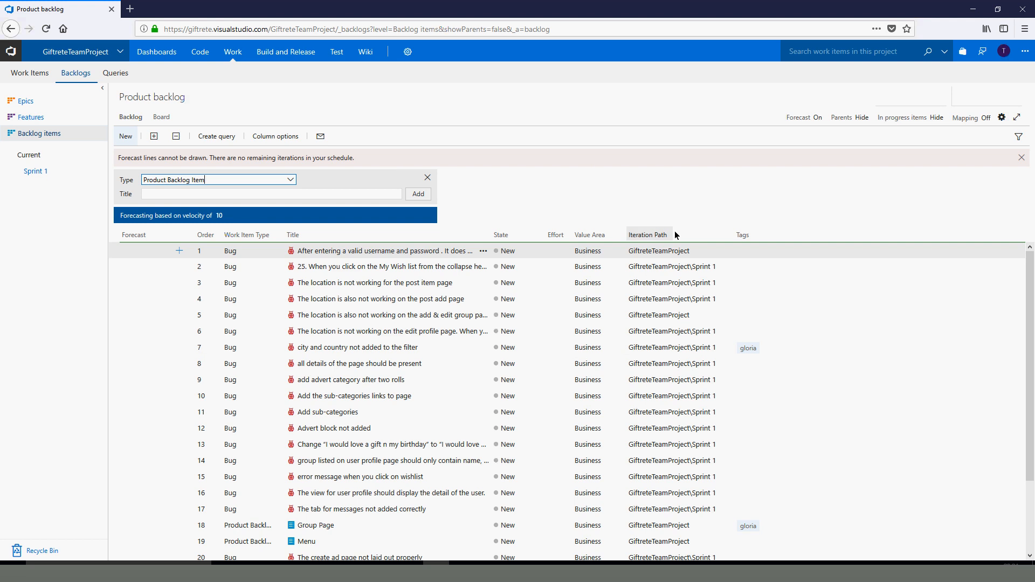
# Open the Sprint 1 backlog and look through its list of work items
pyautogui.click(31, 171)
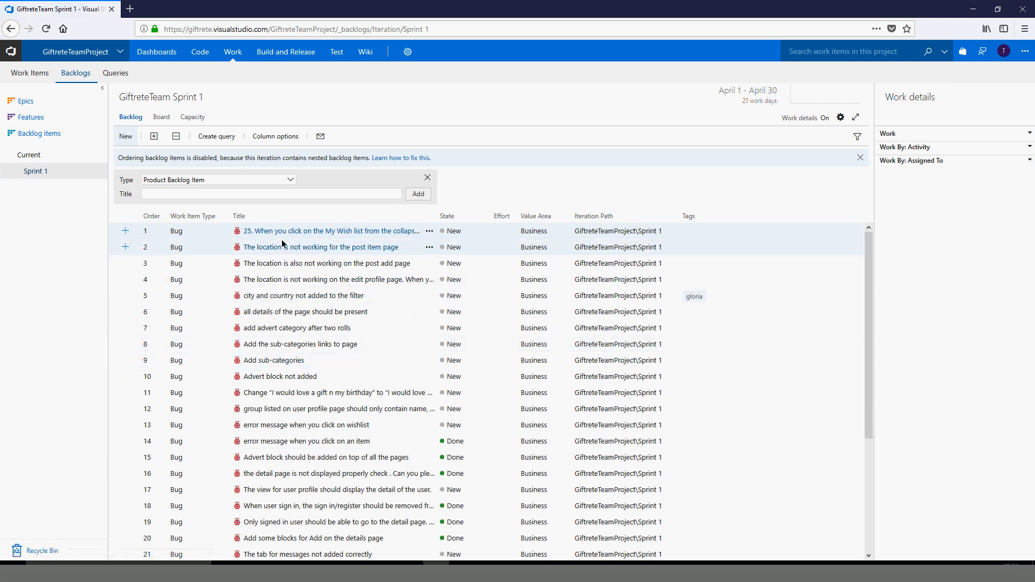
pyautogui.scroll(-3, 282, 244)
pyautogui.scroll(1, 282, 244)
pyautogui.scroll(-1, 282, 244)
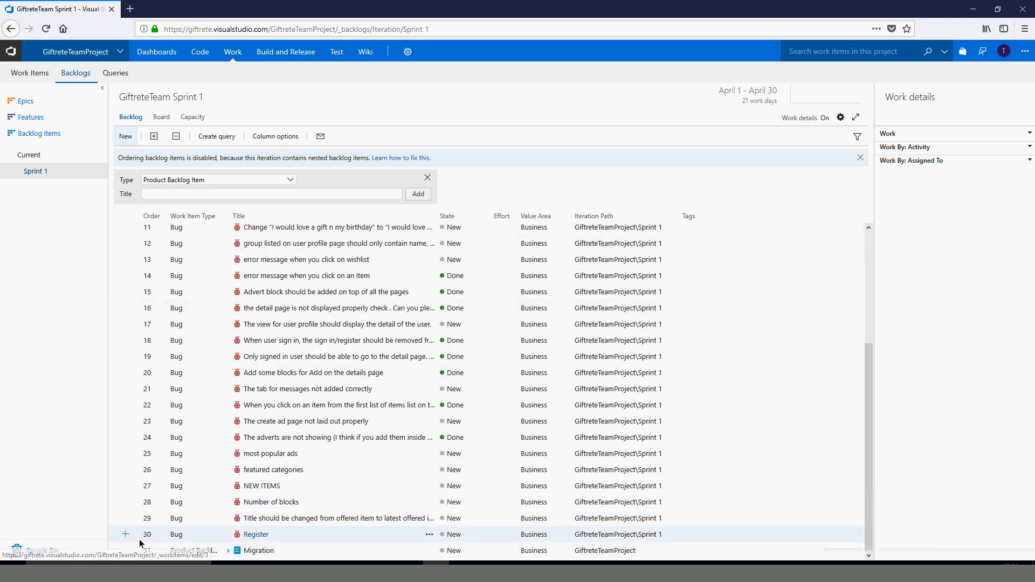
# Open the Migration backlog item and examine its Acceptance Criteria and expanded Description sections
pyautogui.click(248, 551)
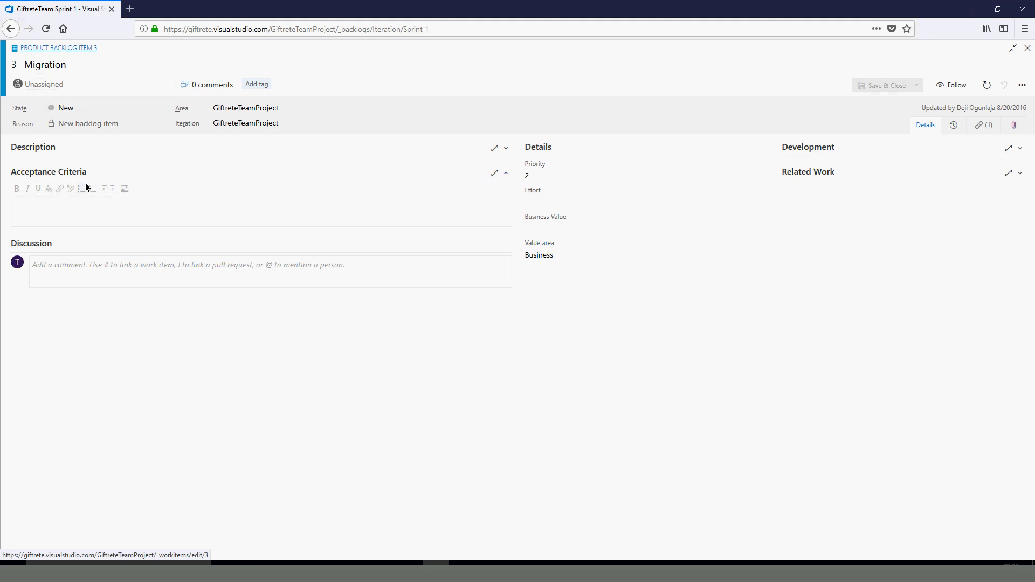
pyautogui.click(73, 209)
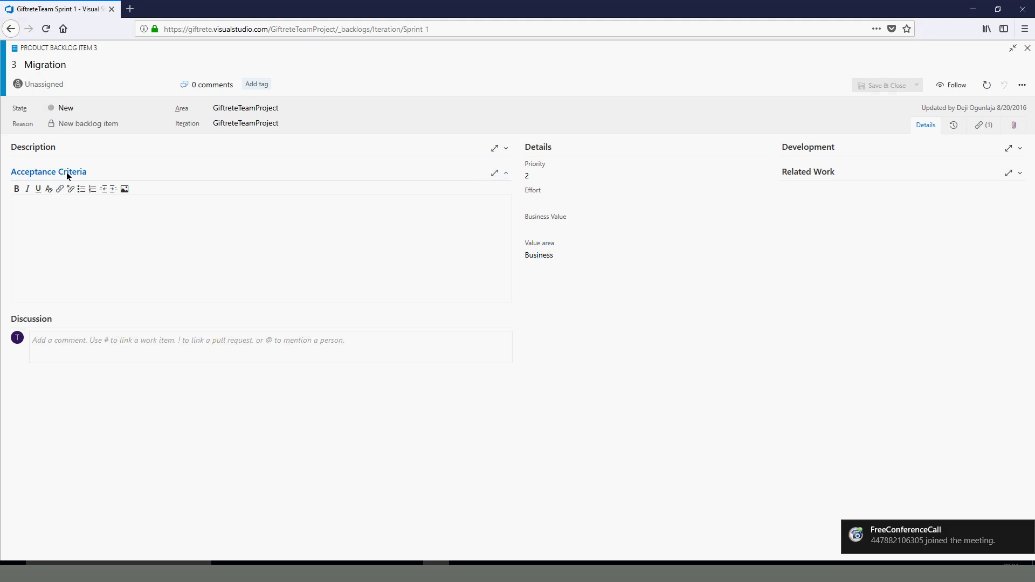
pyautogui.click(52, 149)
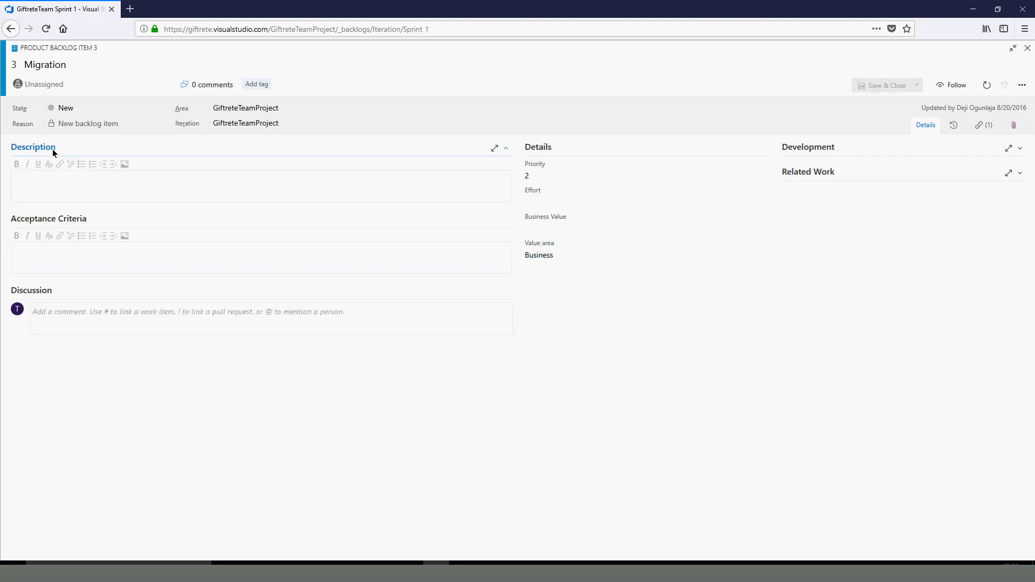
pyautogui.click(355, 197)
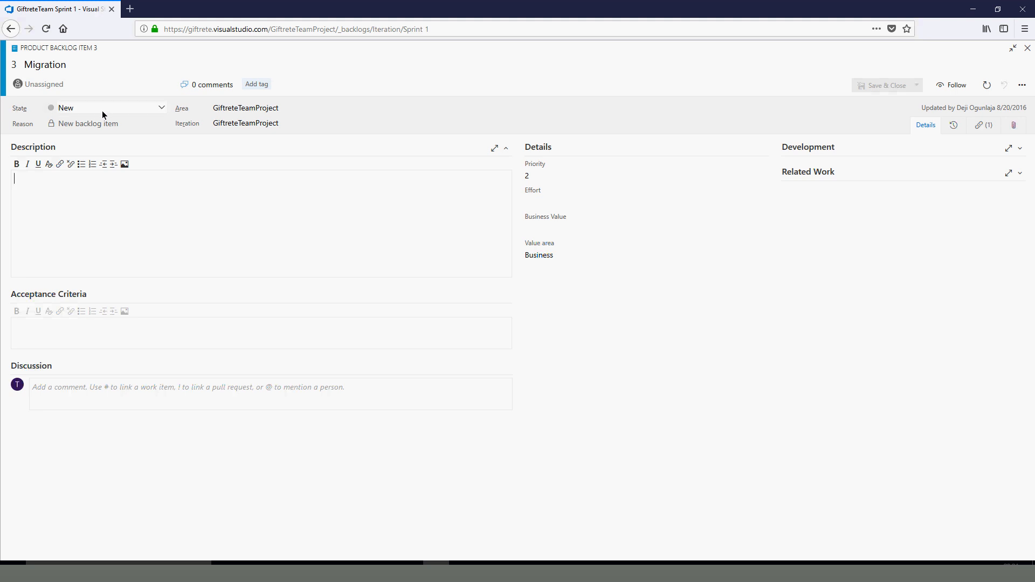
# Try the Approved and Committed states on the Migration item, and set its state back to New
pyautogui.click(163, 108)
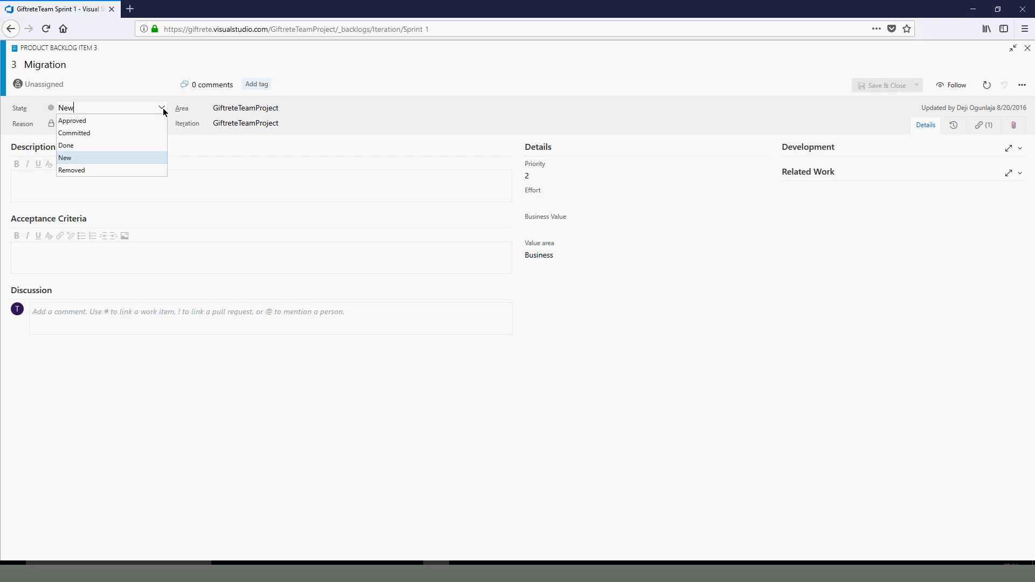
pyautogui.click(85, 120)
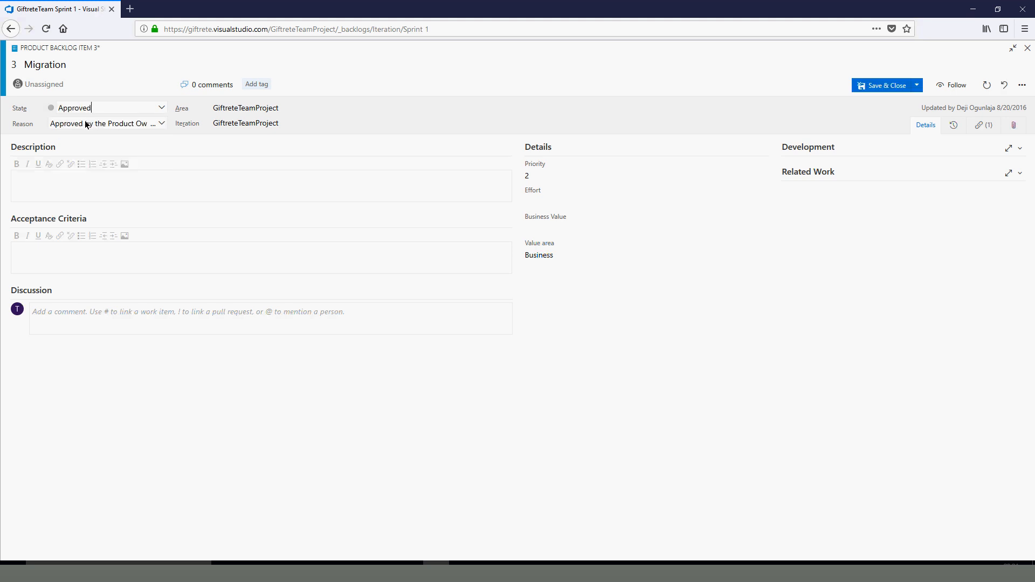
pyautogui.click(161, 108)
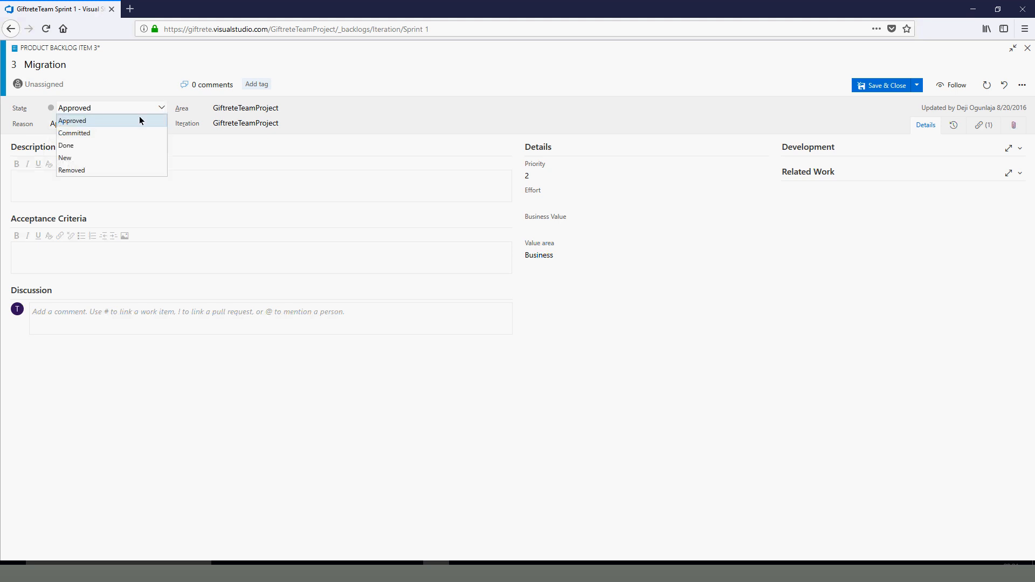
pyautogui.click(95, 133)
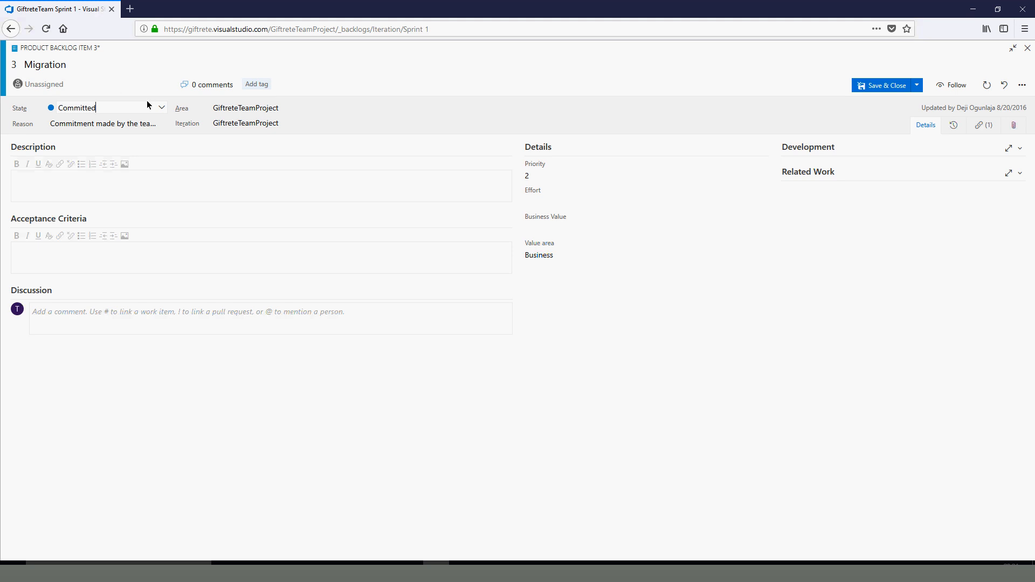
pyautogui.click(163, 111)
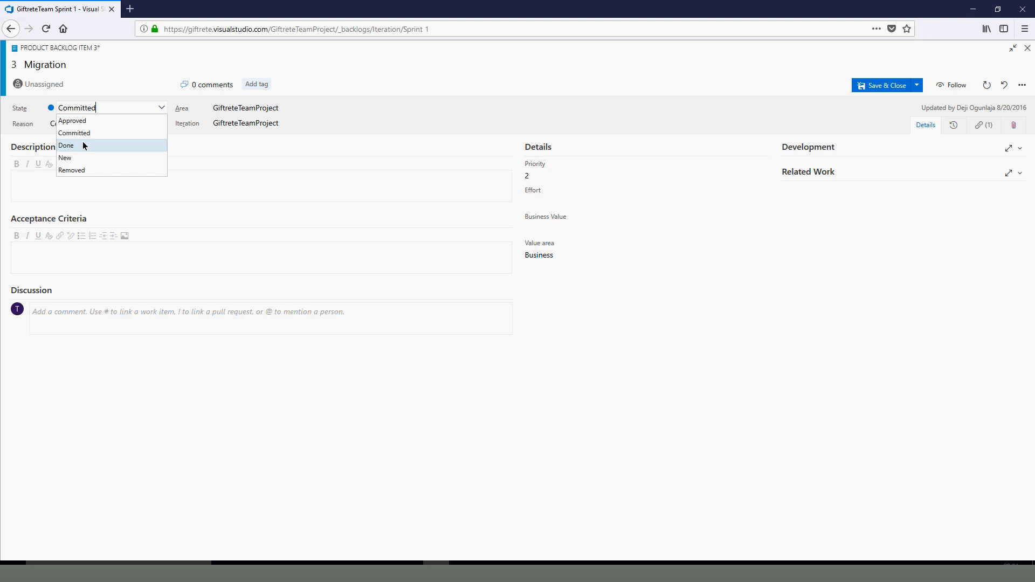
pyautogui.click(163, 107)
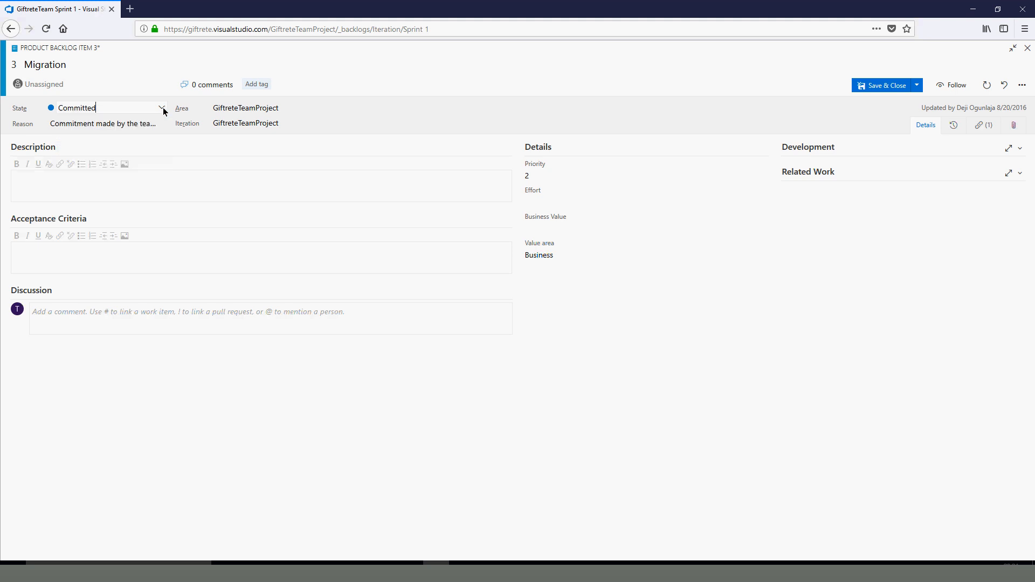
pyautogui.click(163, 107)
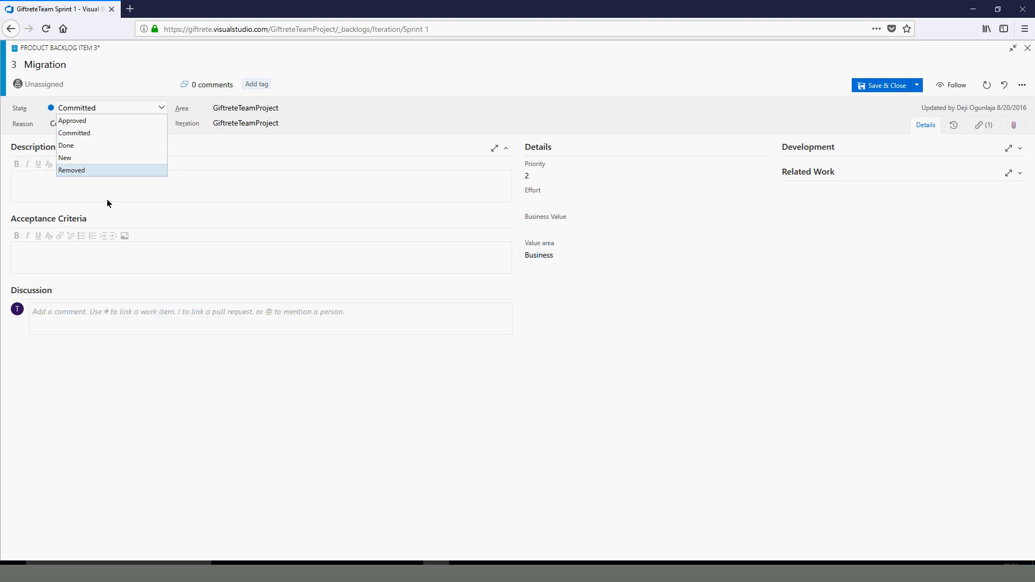
pyautogui.click(73, 157)
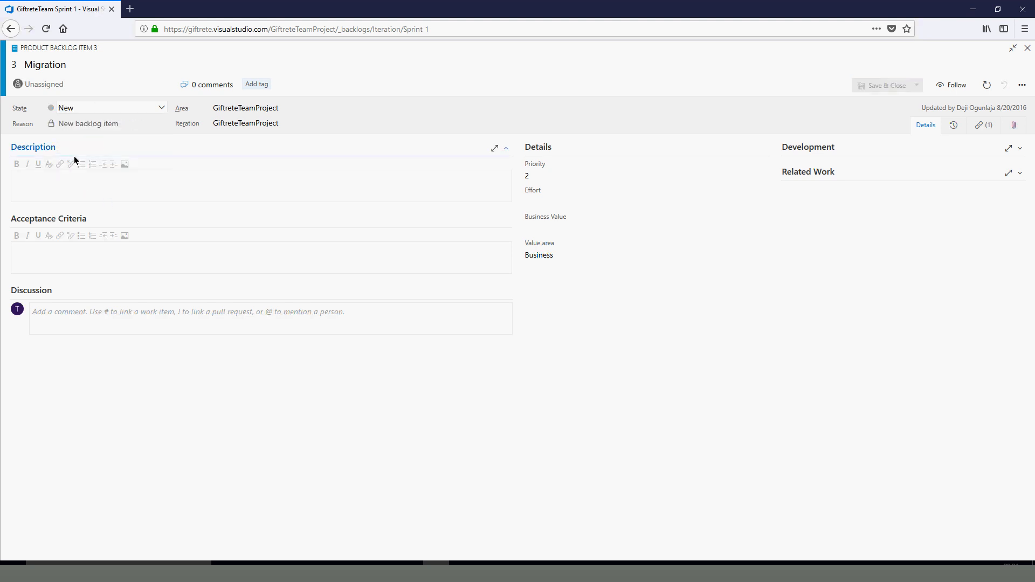
# Take the Migration item's state through Approved and Committed to Done
pyautogui.click(160, 110)
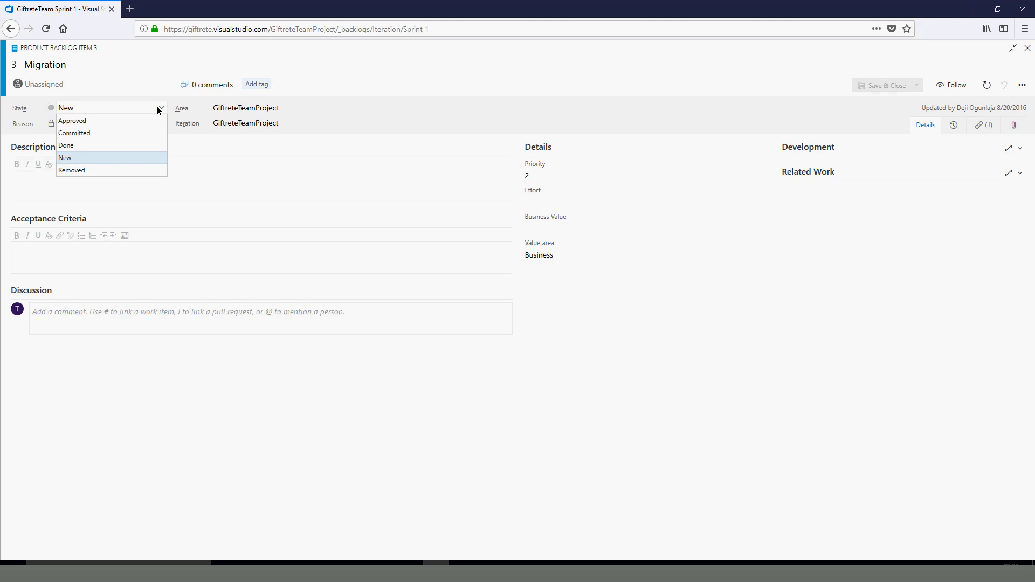
pyautogui.click(119, 123)
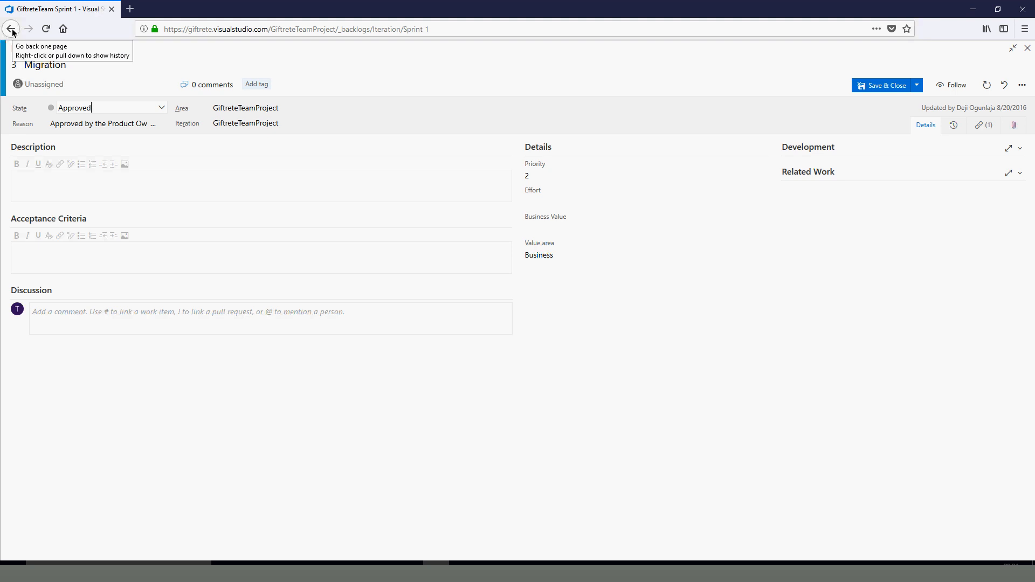
pyautogui.click(135, 108)
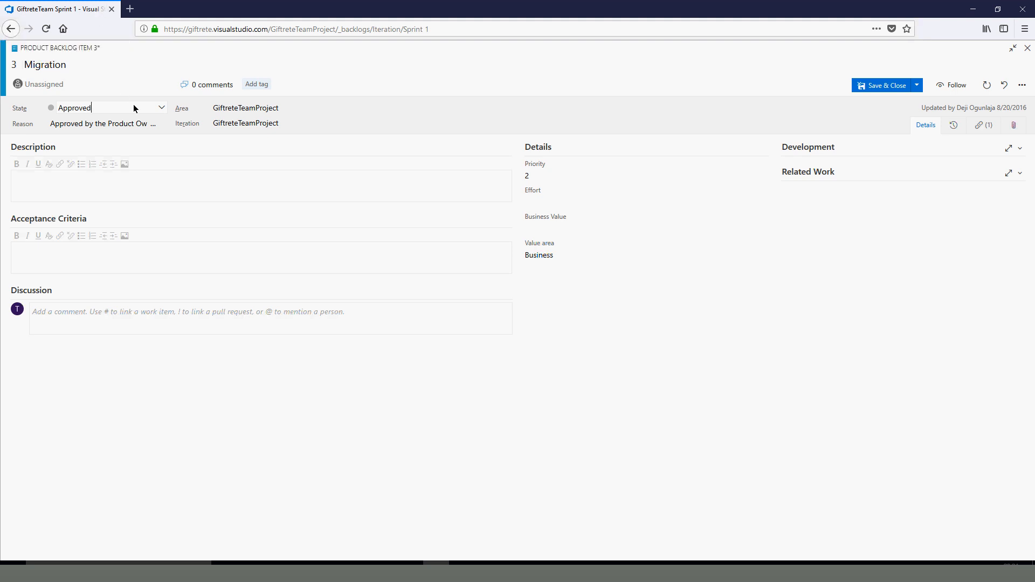
pyautogui.click(162, 109)
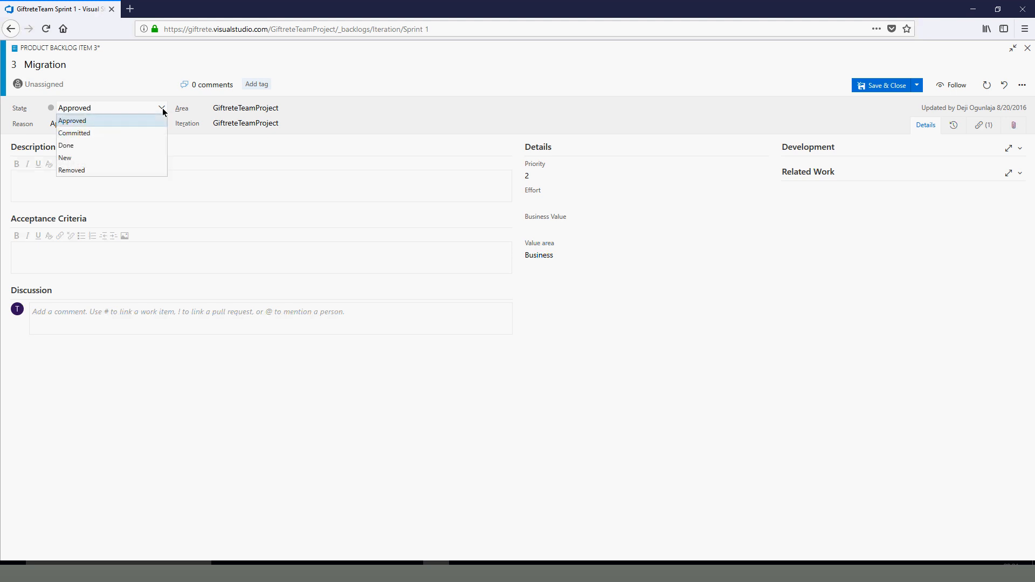
pyautogui.click(104, 132)
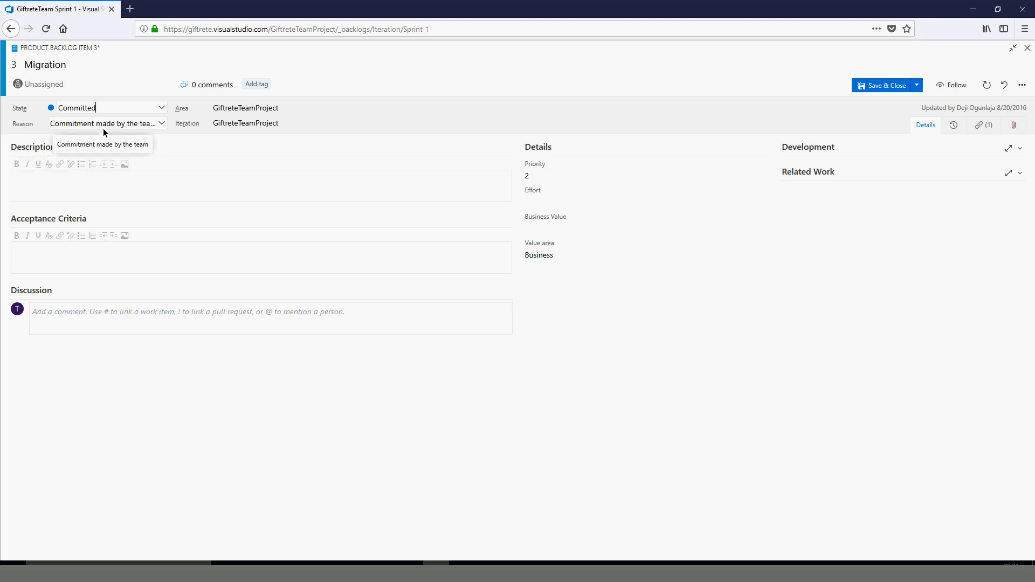
pyautogui.click(165, 108)
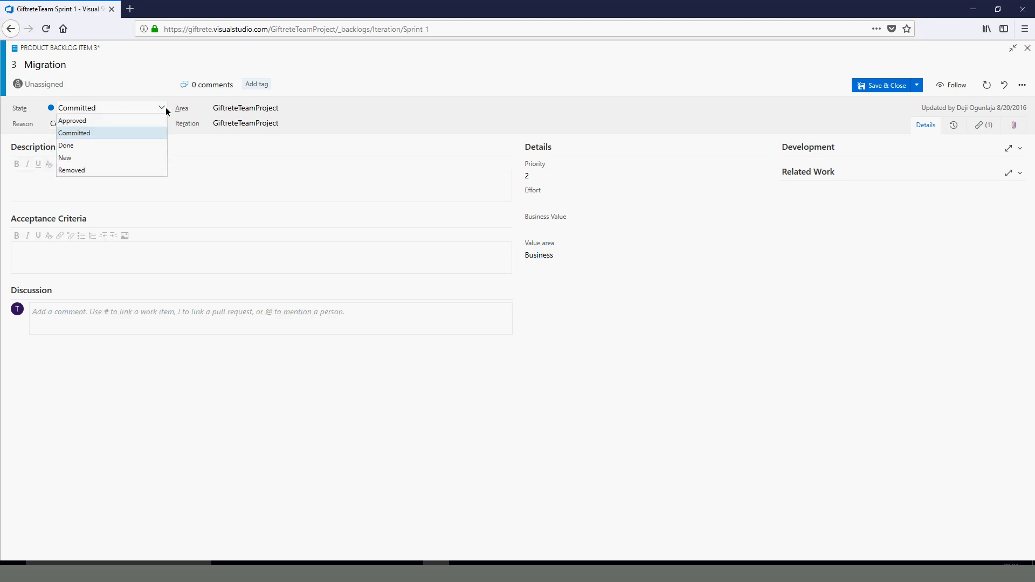
pyautogui.click(72, 147)
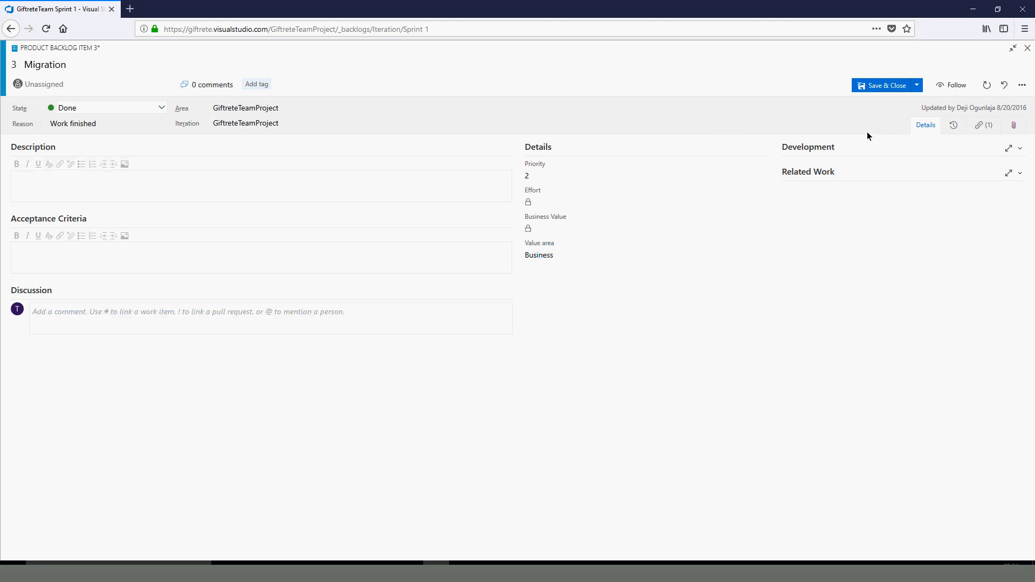
pyautogui.click(162, 110)
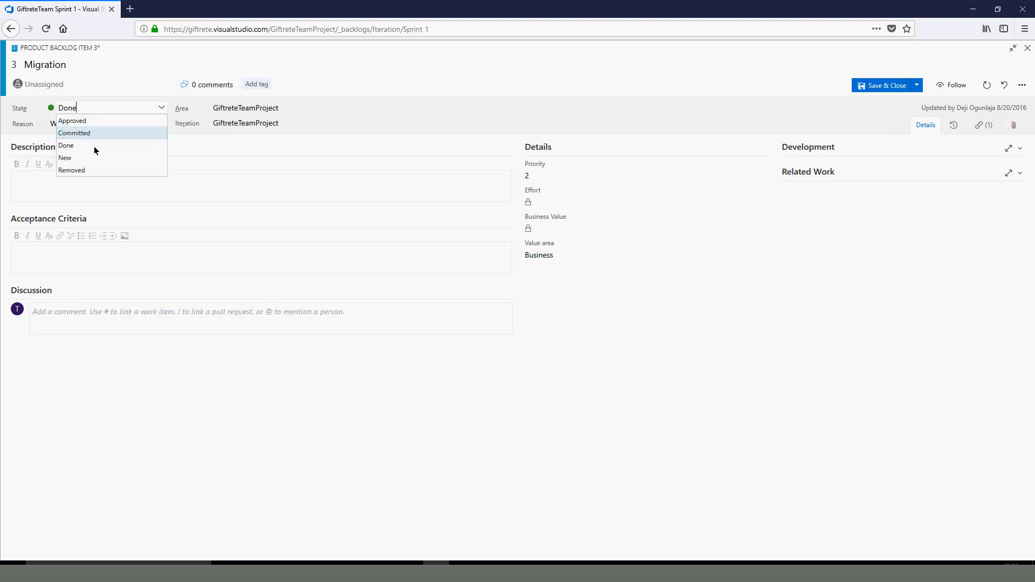
# Set the Migration item's iteration to Sprint 3 and check the options for its area
pyautogui.click(899, 123)
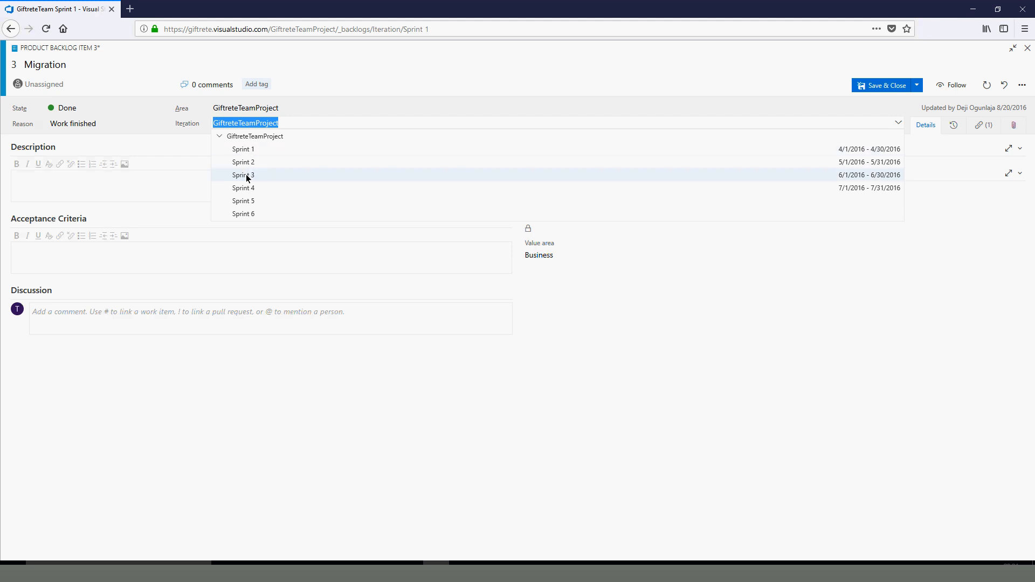
pyautogui.click(247, 176)
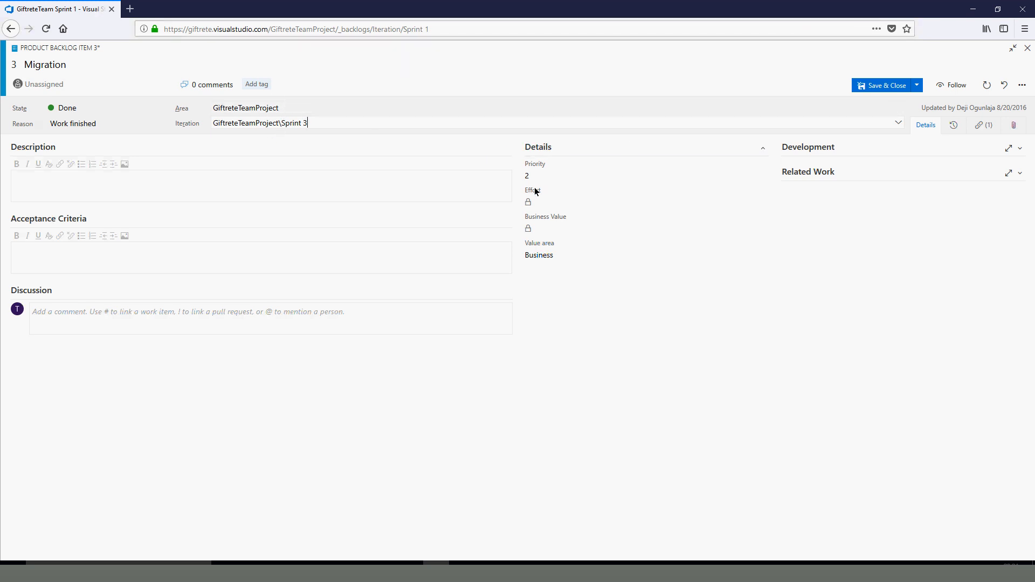
pyautogui.click(303, 107)
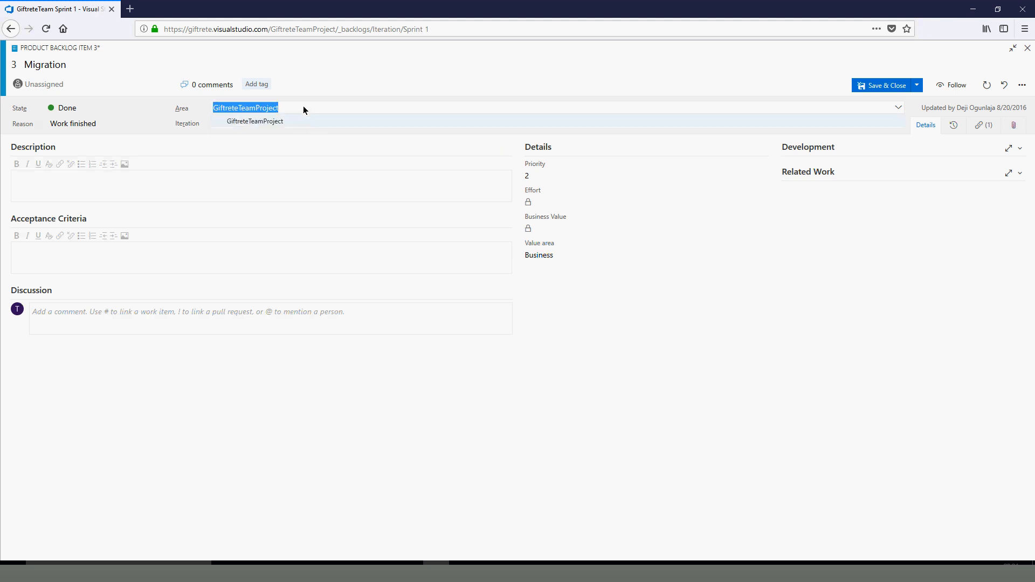
pyautogui.click(303, 106)
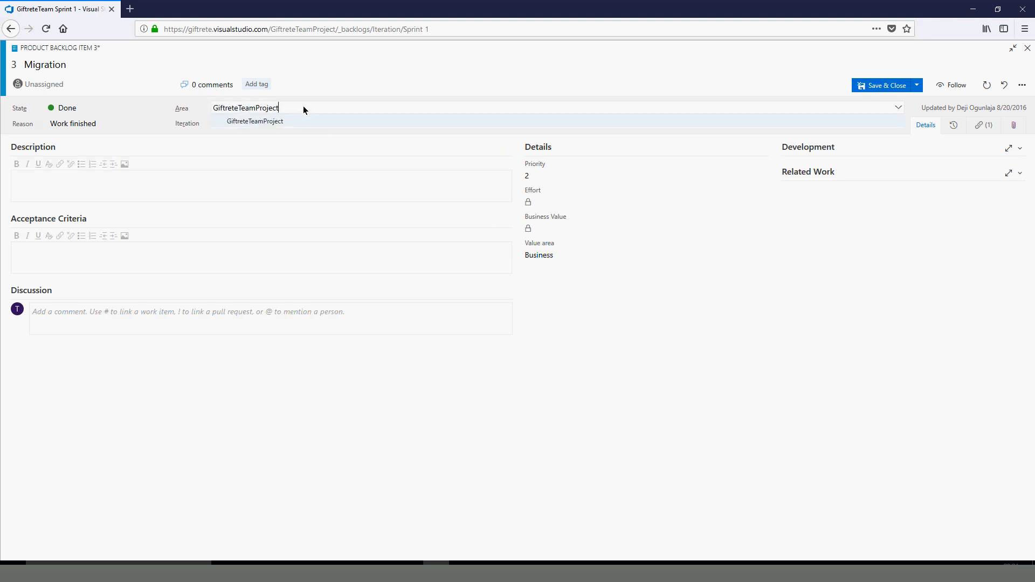
pyautogui.click(614, 235)
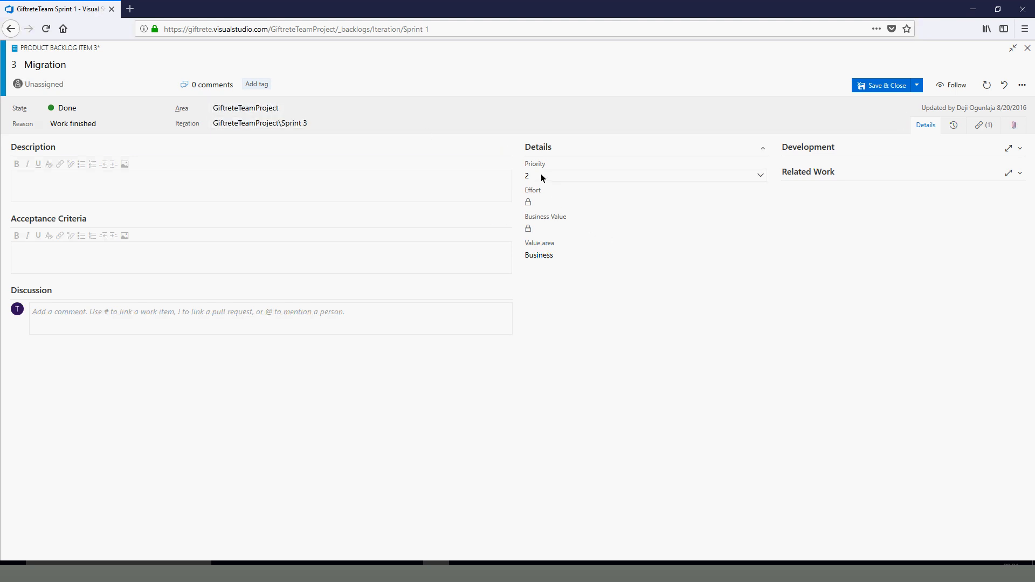
# Check the Migration item's priority options, and leave the item, discarding its unsaved changes
pyautogui.click(761, 176)
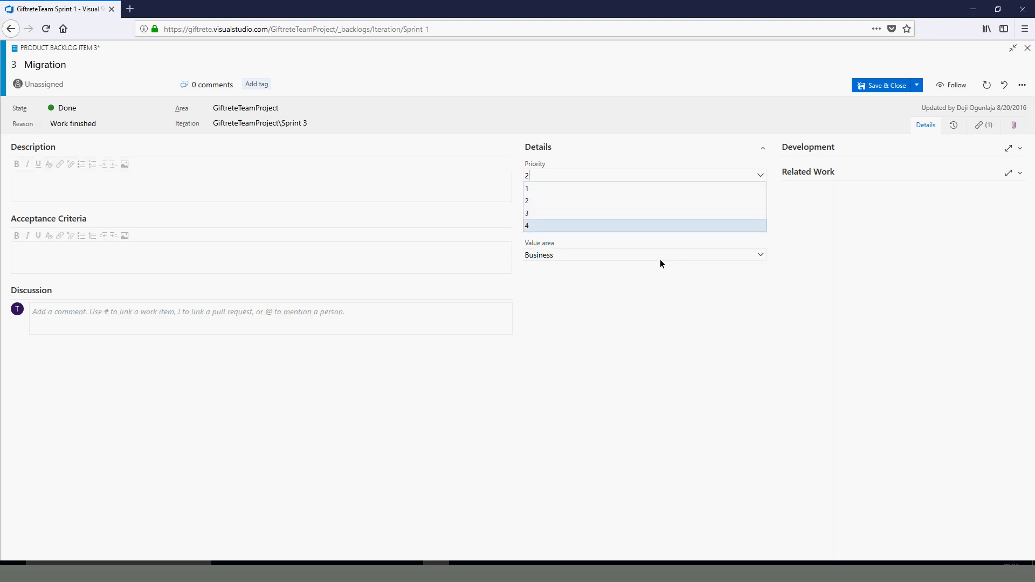
pyautogui.click(660, 259)
pyautogui.click(824, 278)
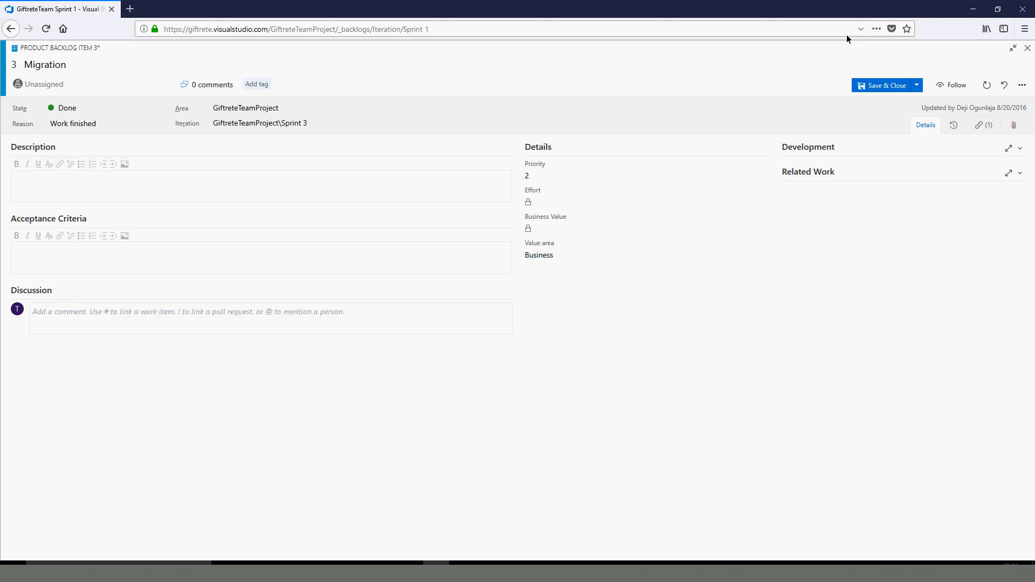
pyautogui.click(10, 31)
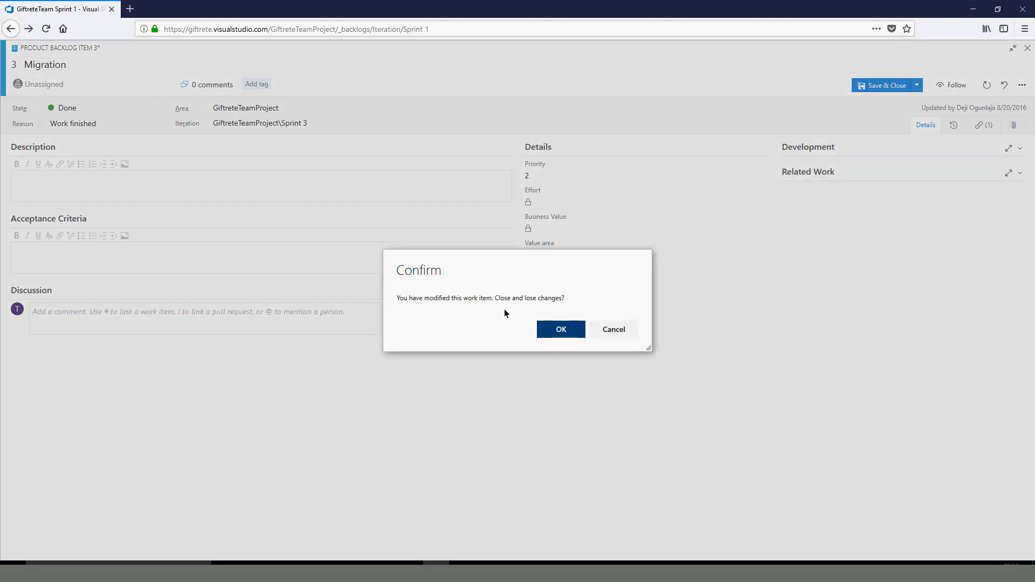
pyautogui.click(568, 327)
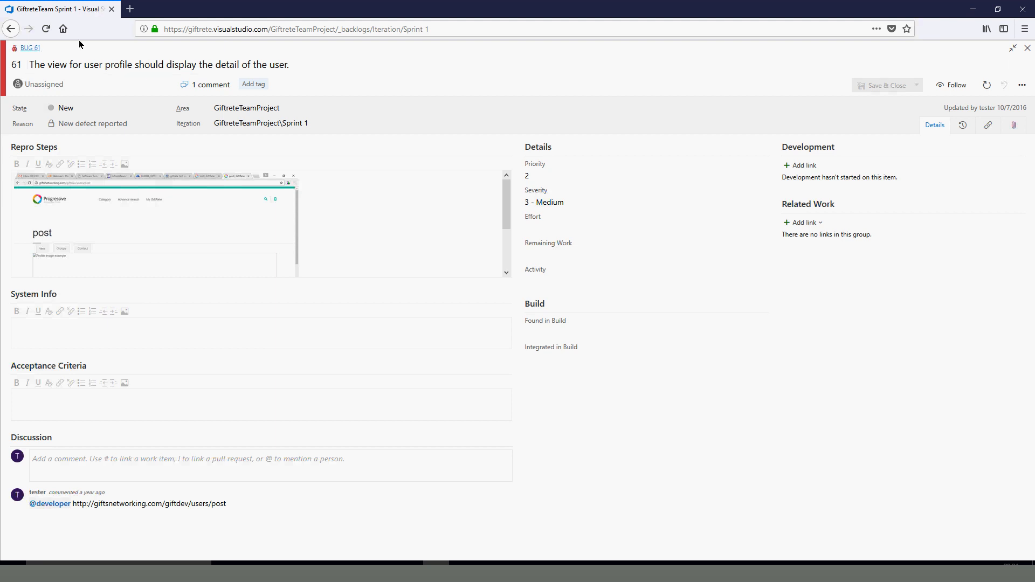
# Leave the user profile view bug and look through the Sprint 1 backlog items
pyautogui.click(16, 34)
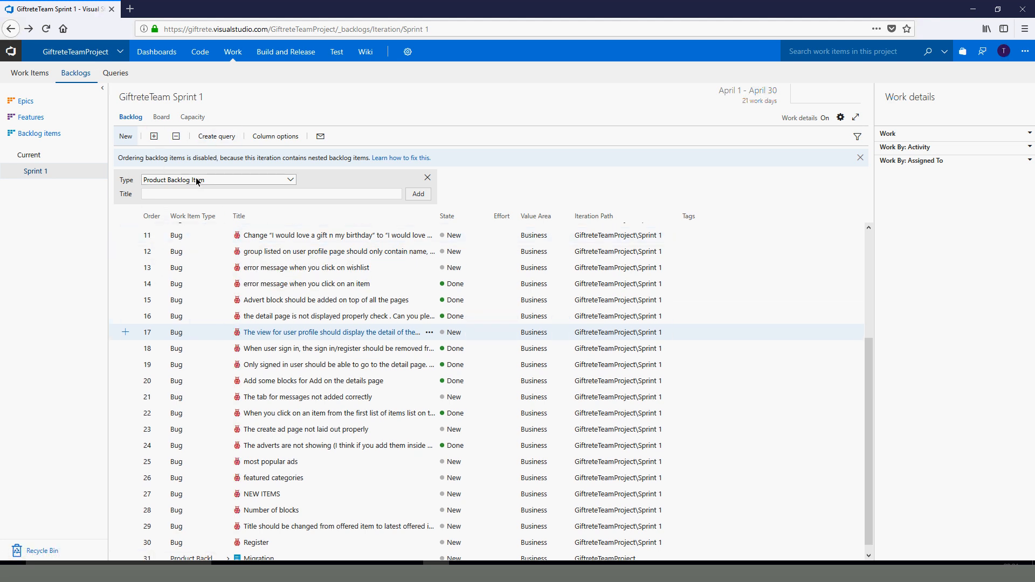
pyautogui.click(129, 117)
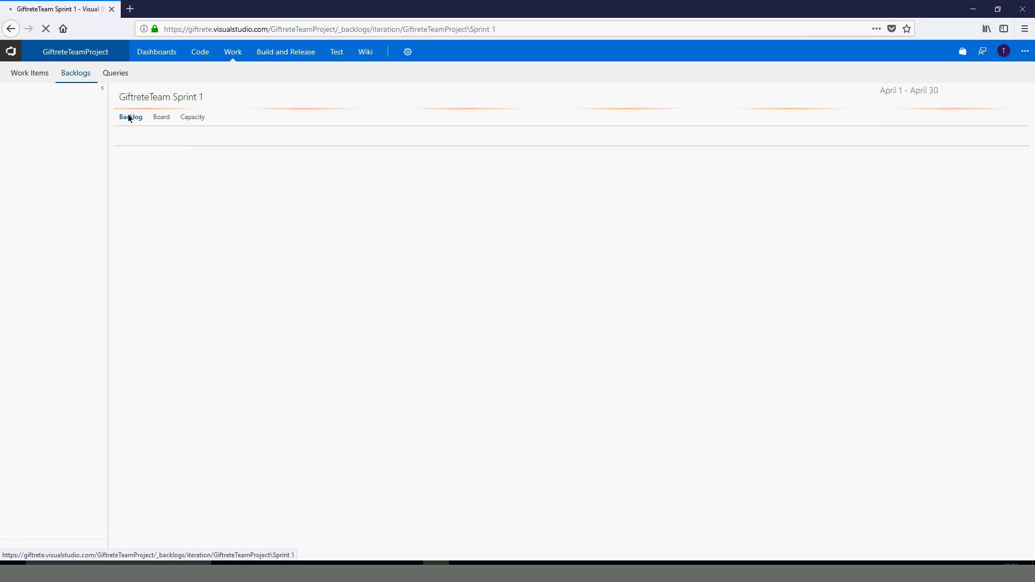
pyautogui.scroll(-3, 488, 372)
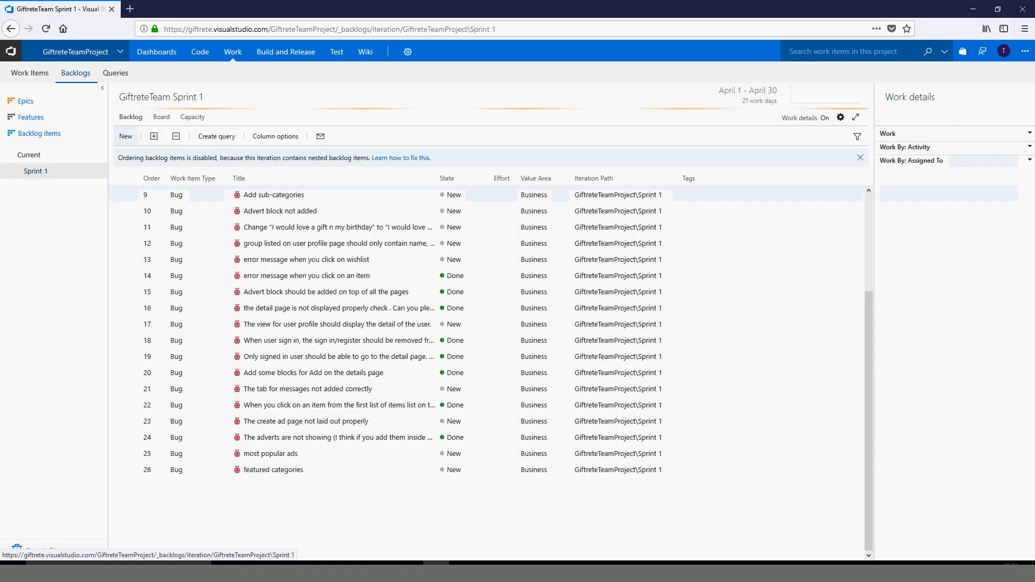
pyautogui.scroll(-2, 567, 422)
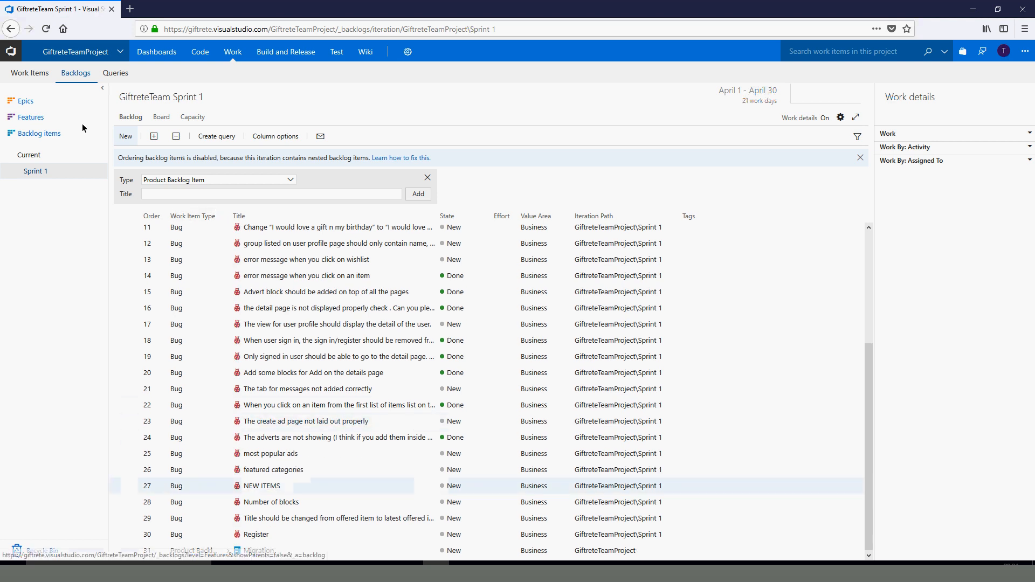
# Open the Group Page item from the product backlog and check its assignee options without changing them
pyautogui.click(41, 138)
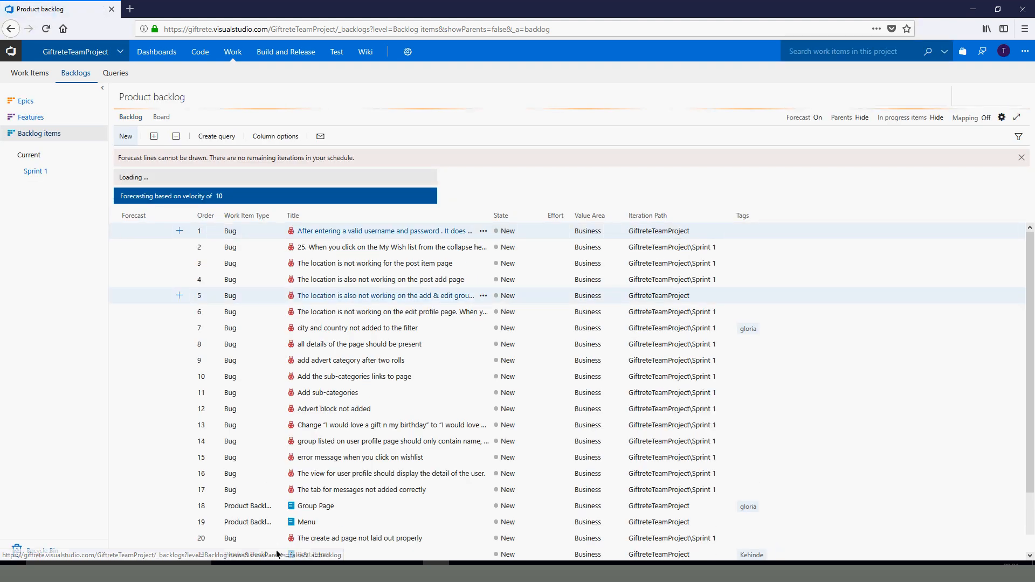
pyautogui.click(312, 526)
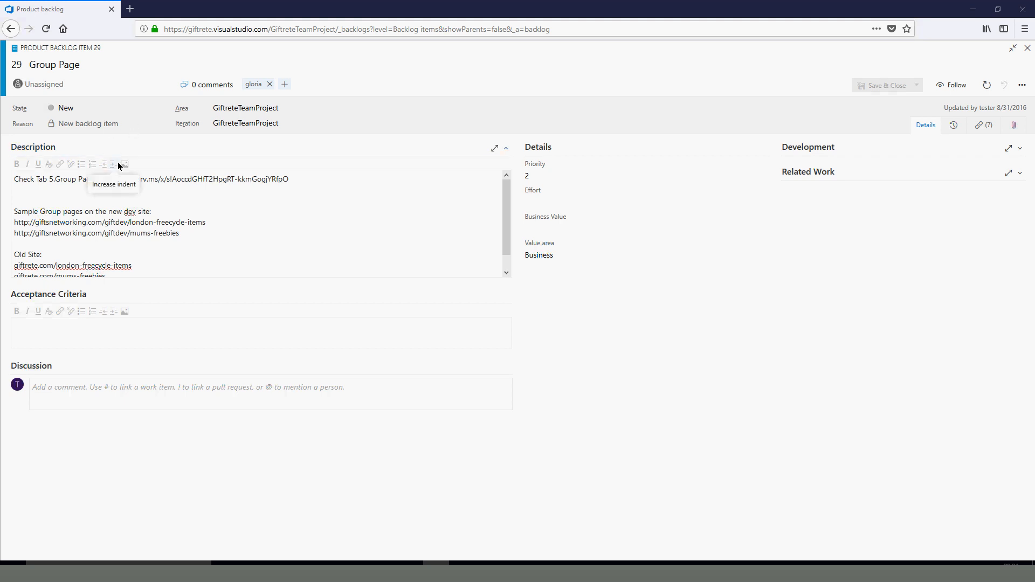
pyautogui.click(58, 85)
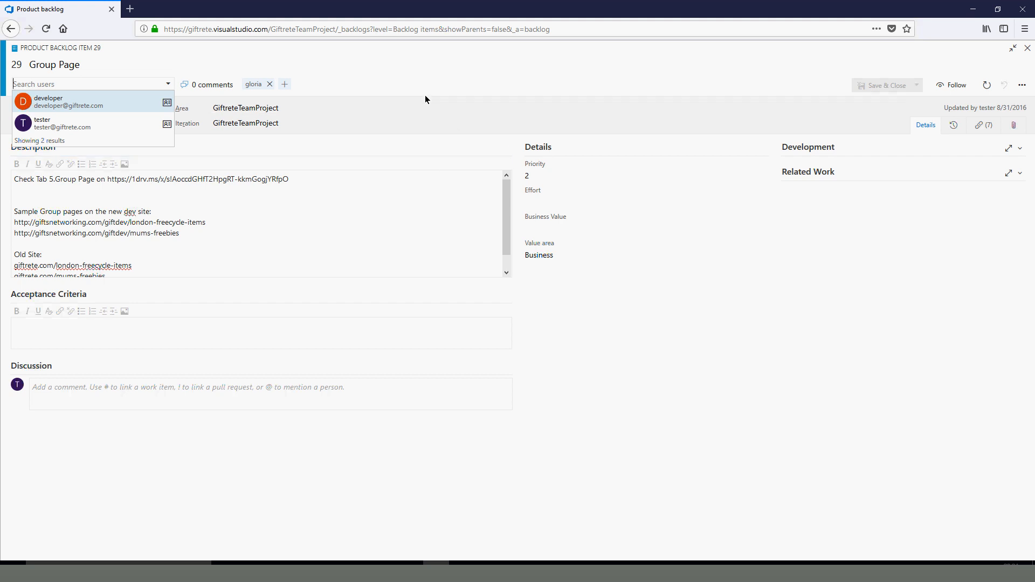
pyautogui.press('Escape')
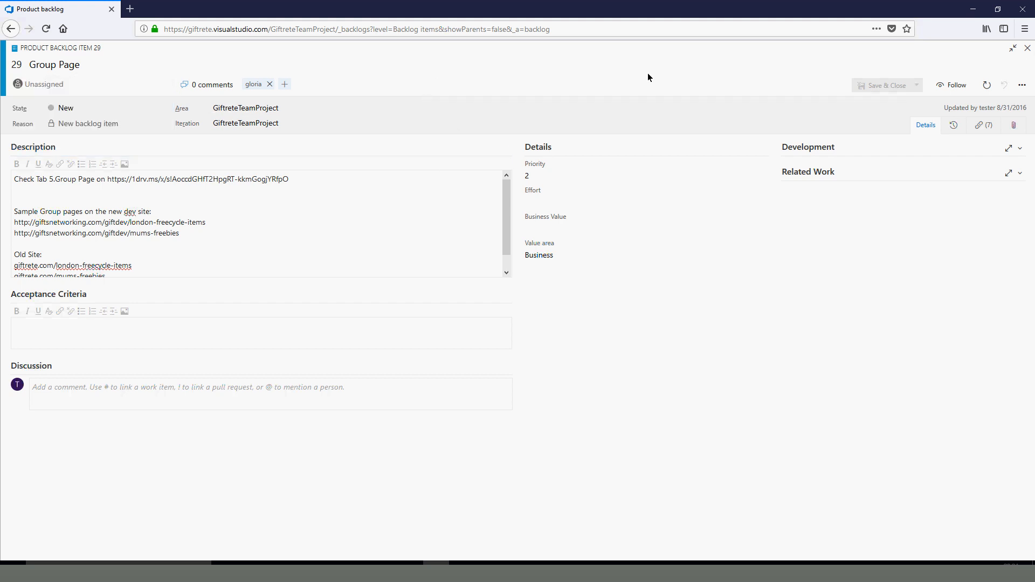
# Link a new Child work item of type Test Case titled "Group Page Test" to the Group Page item
pyautogui.click(984, 125)
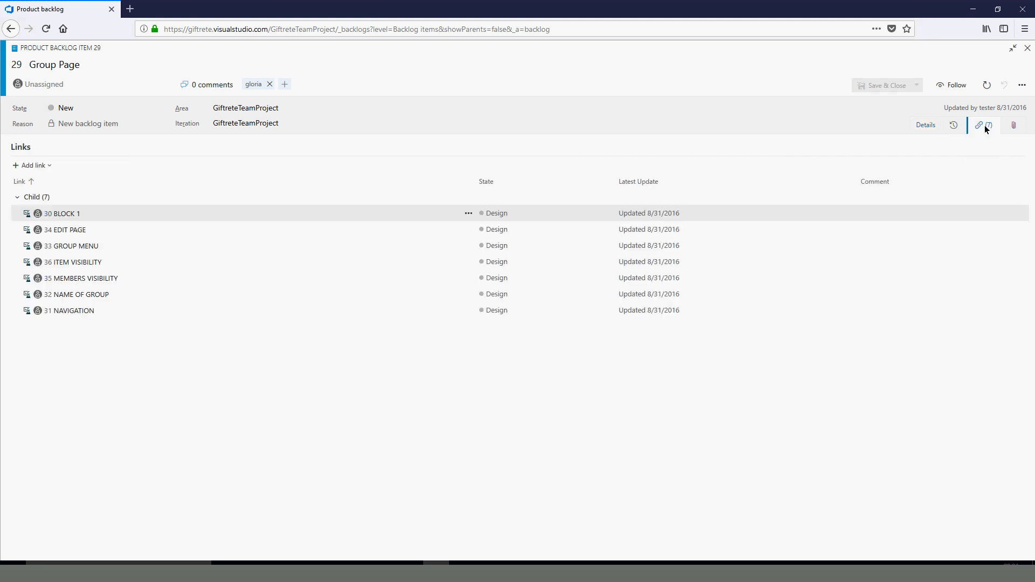
pyautogui.click(41, 167)
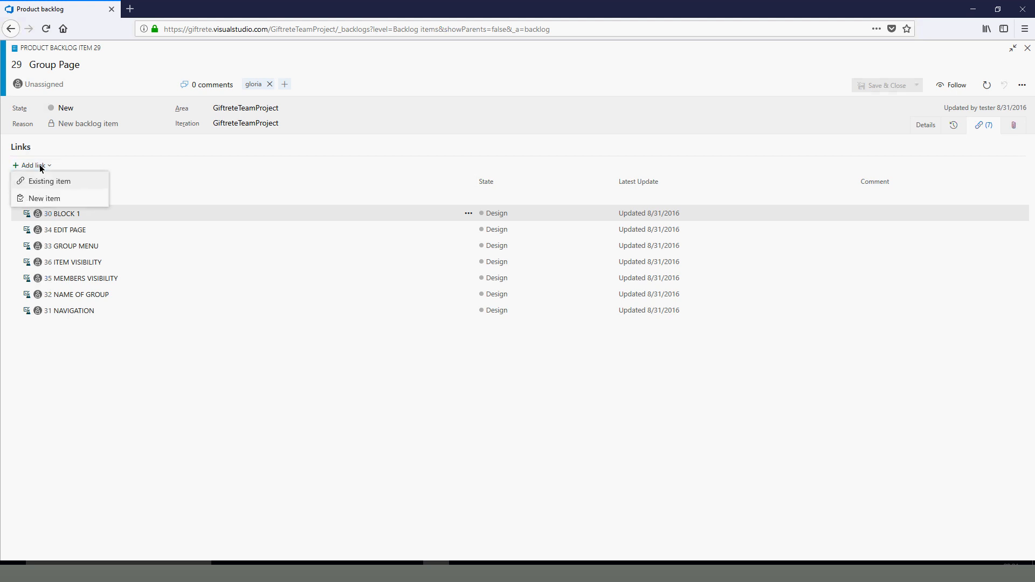
pyautogui.click(45, 199)
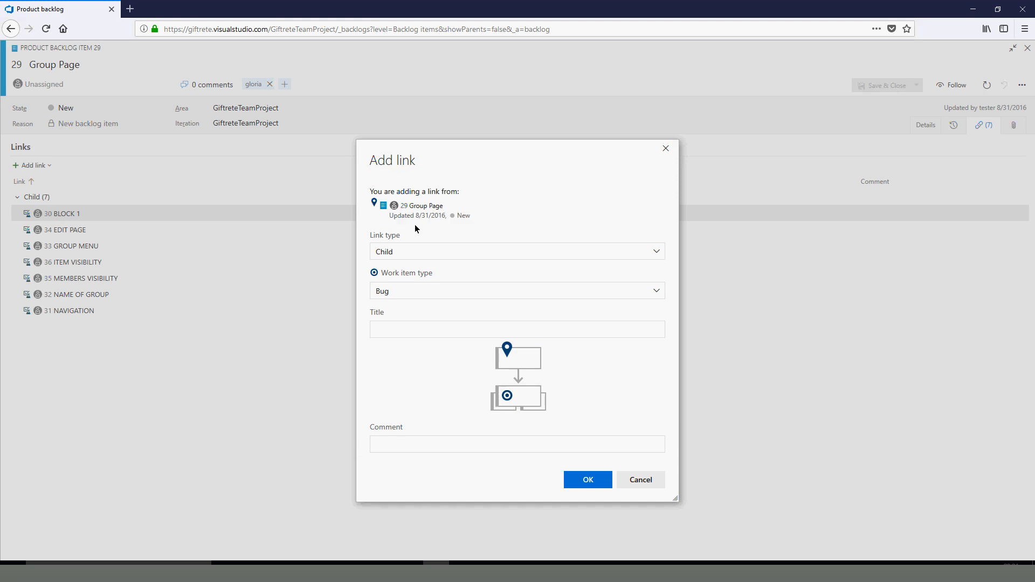
pyautogui.click(444, 258)
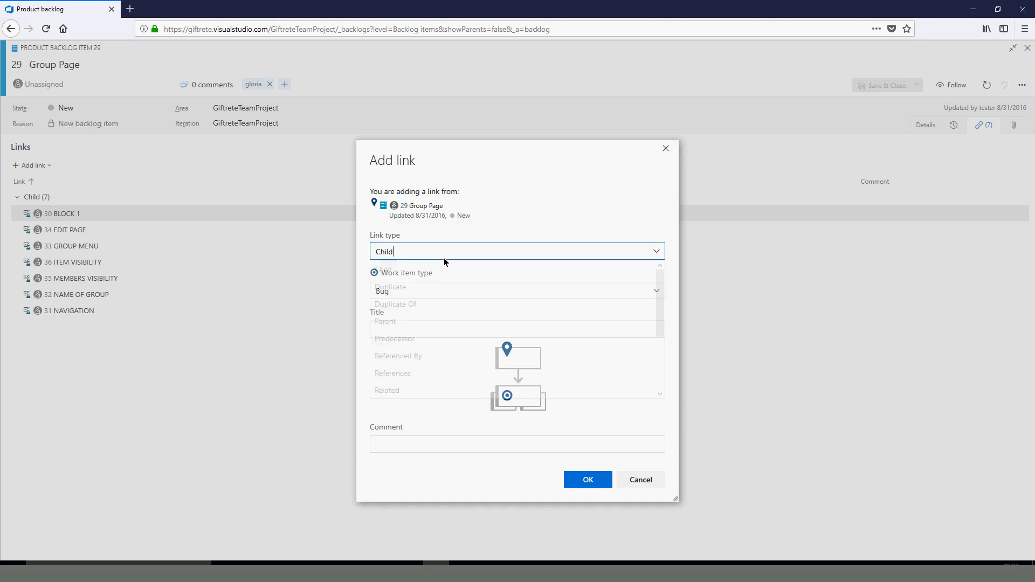
pyautogui.click(657, 252)
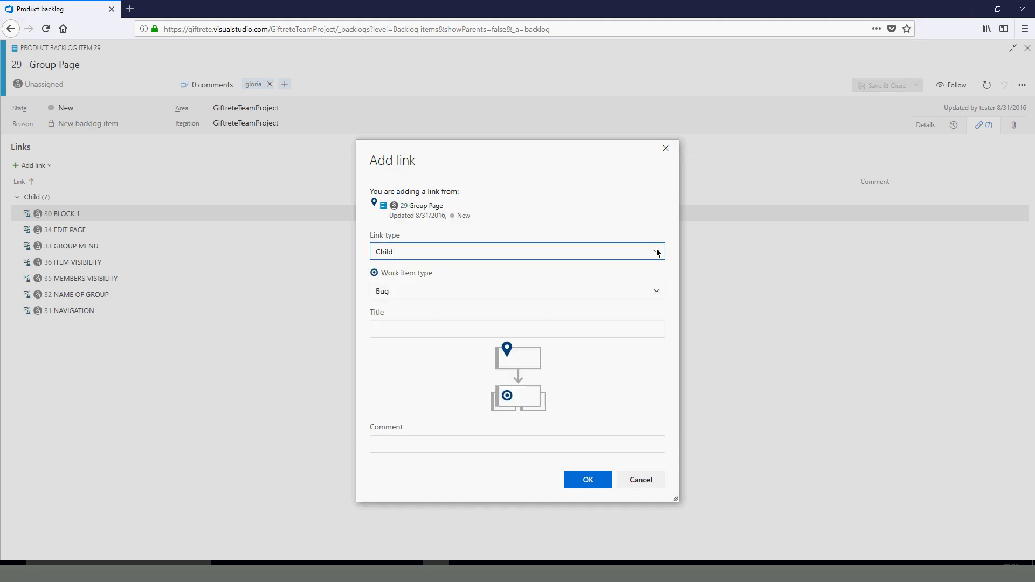
pyautogui.click(572, 215)
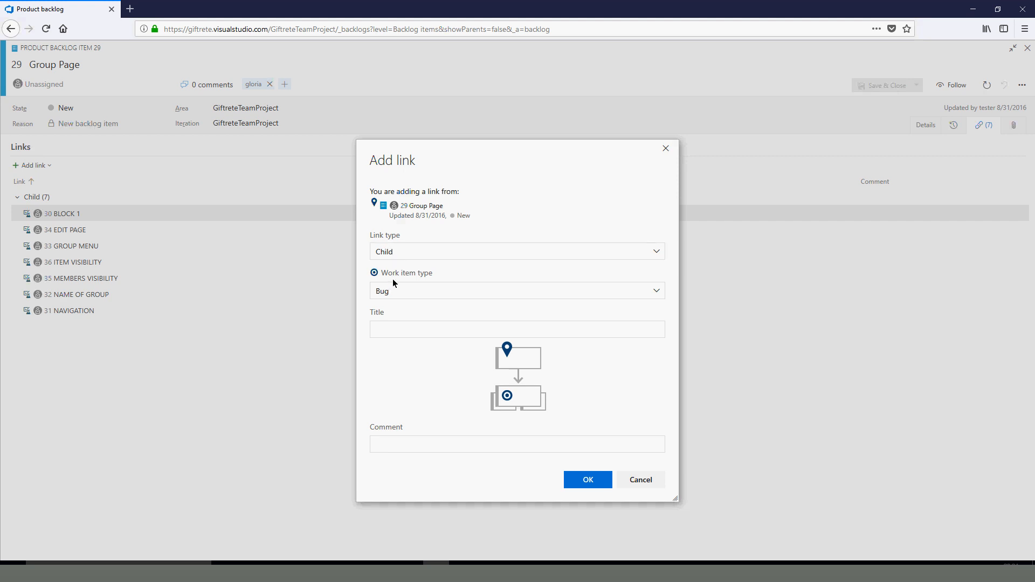
pyautogui.click(388, 294)
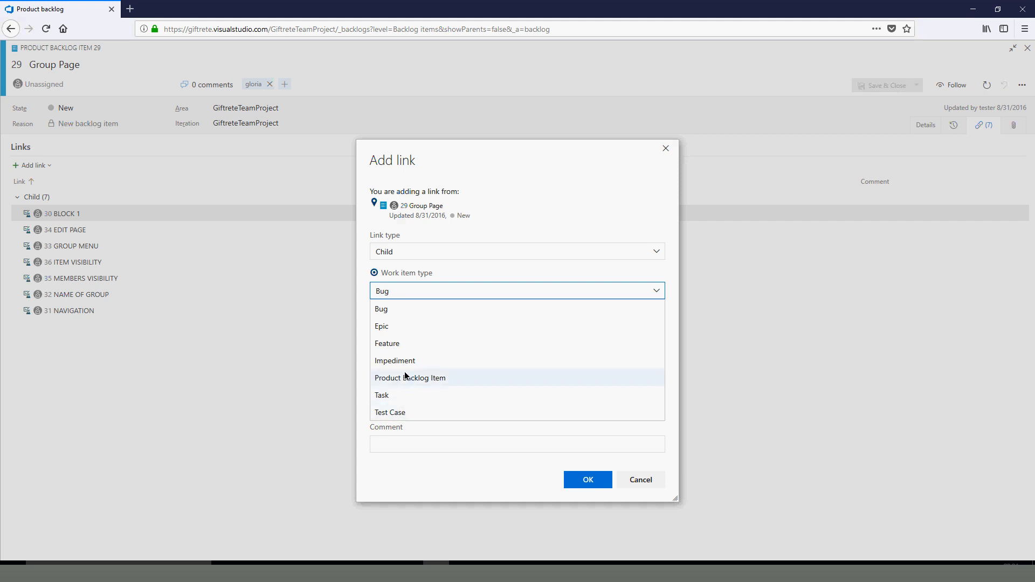
pyautogui.click(404, 410)
pyautogui.click(393, 331)
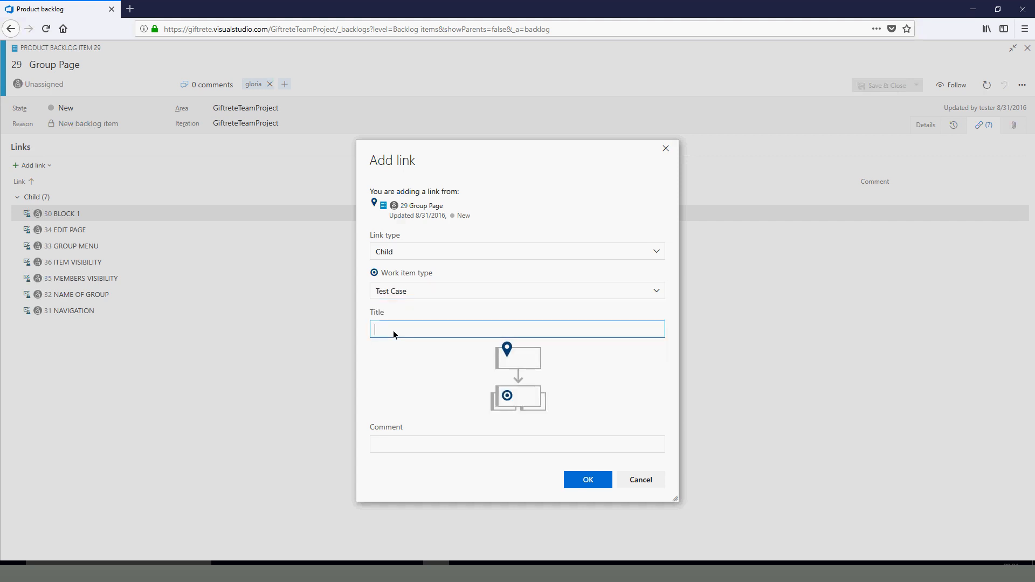
pyautogui.write('Group Page Test')
pyautogui.press('Return')
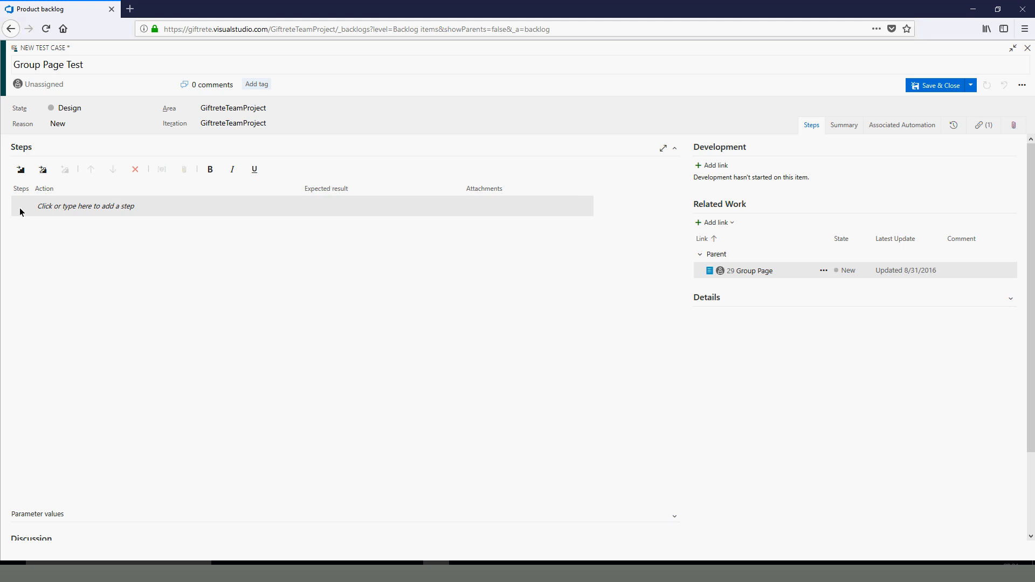
# Add a test step "Open Group page url" with expected result "Group page is displayed", and save the test case
pyautogui.click(58, 209)
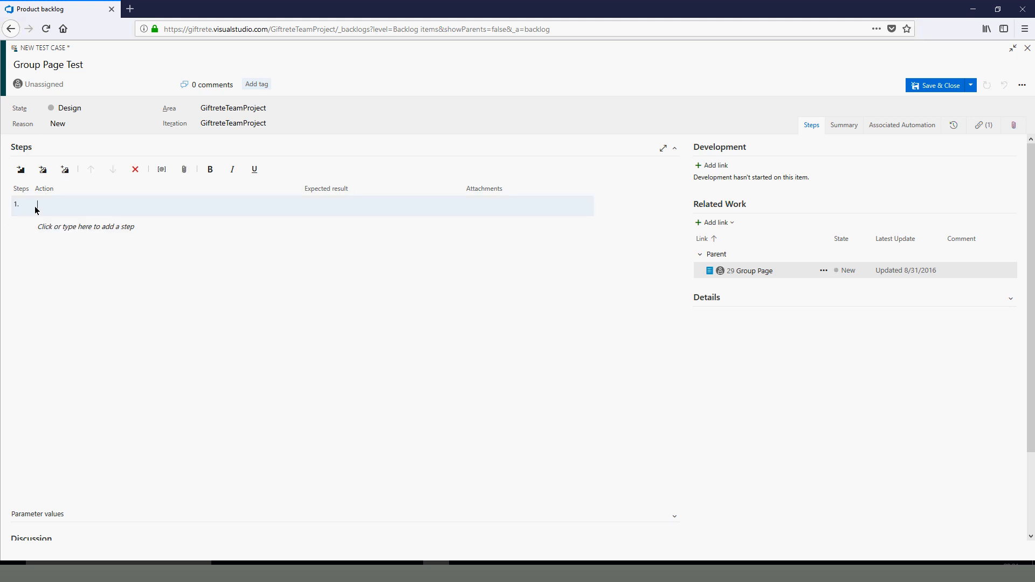
pyautogui.write('Open Group page url')
pyautogui.press('Tab')
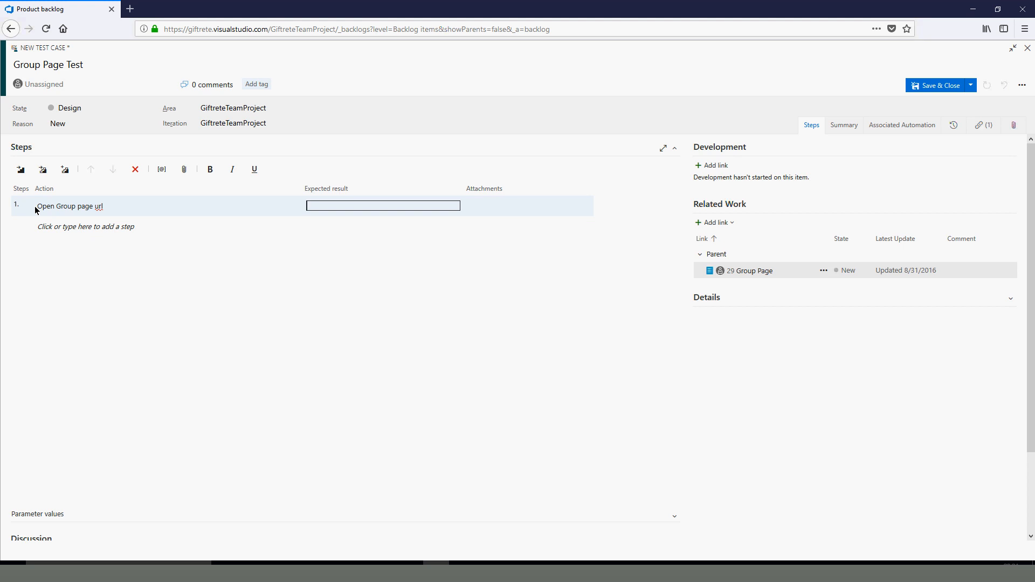
pyautogui.write('Group page is displayed')
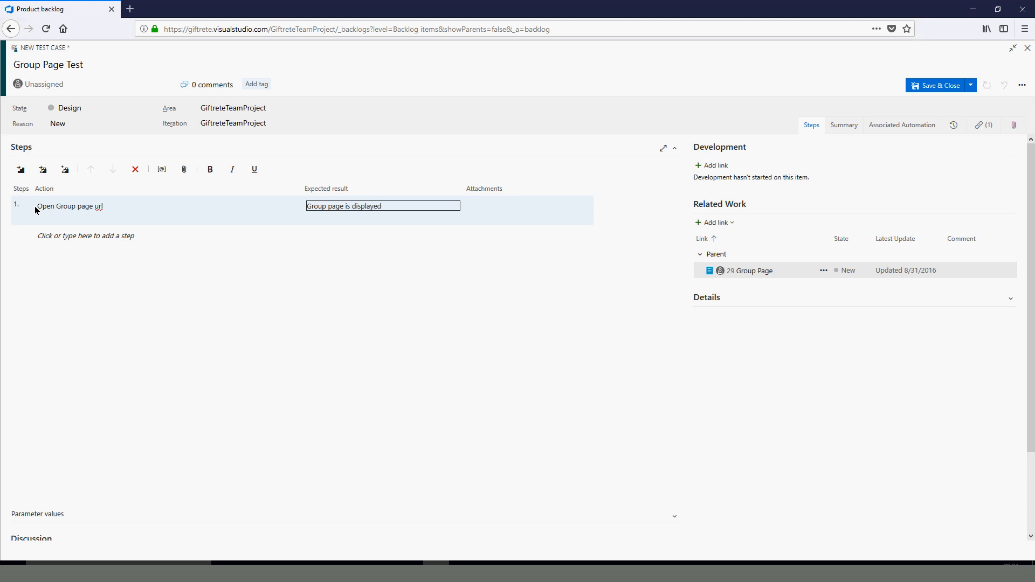
pyautogui.click(971, 86)
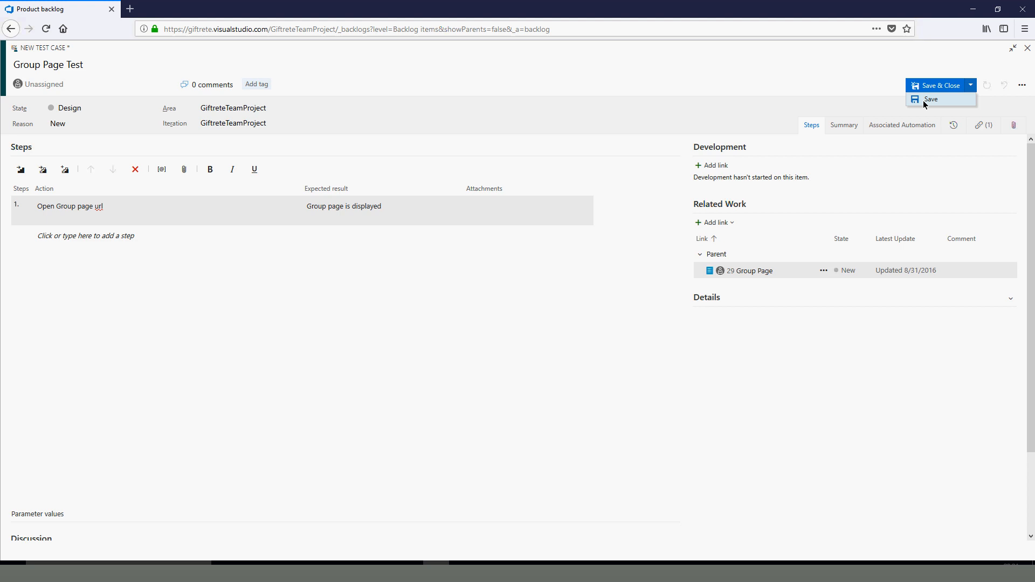
pyautogui.click(923, 101)
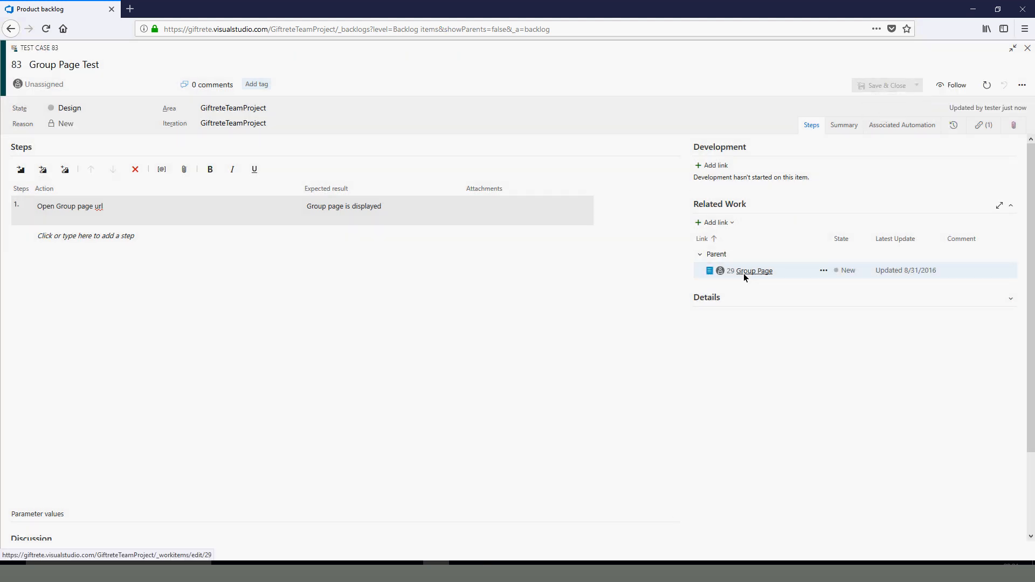
# Open the test case's parent item, Group Page, and read through its description
pyautogui.click(744, 274)
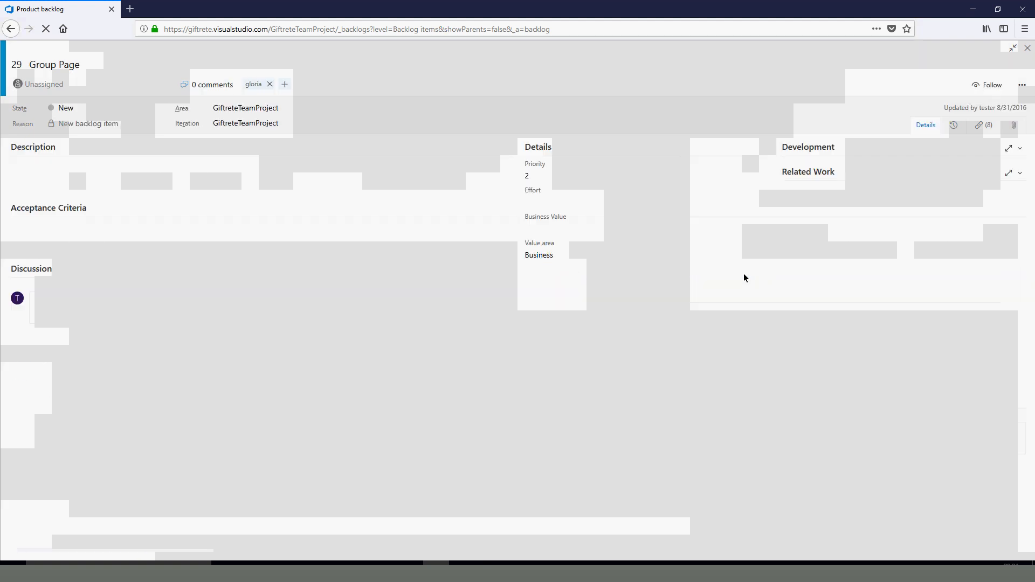
pyautogui.doubleClick(51, 211)
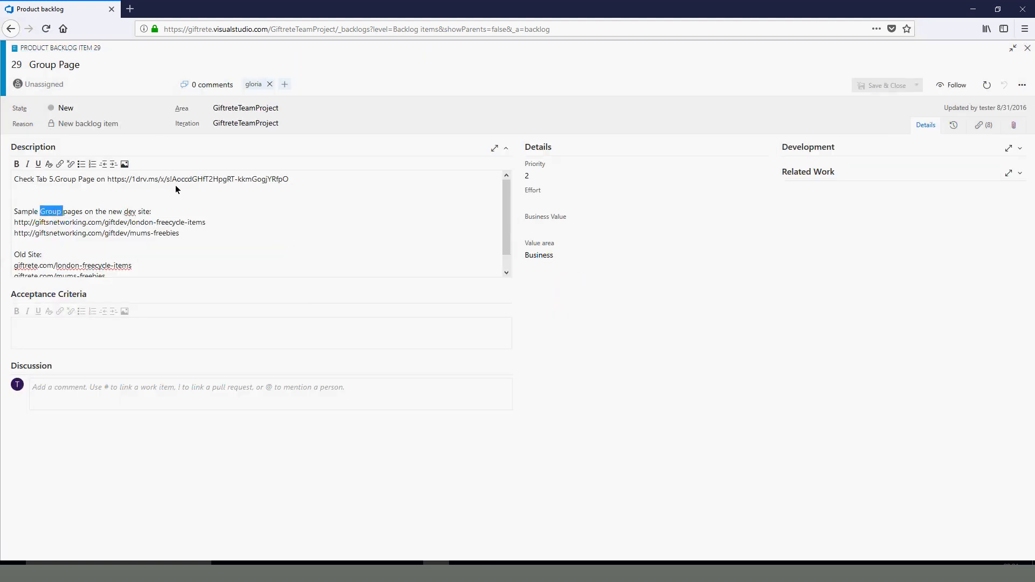
pyautogui.click(64, 256)
pyautogui.press('Down')
pyautogui.press('Down')
pyautogui.press('Down')
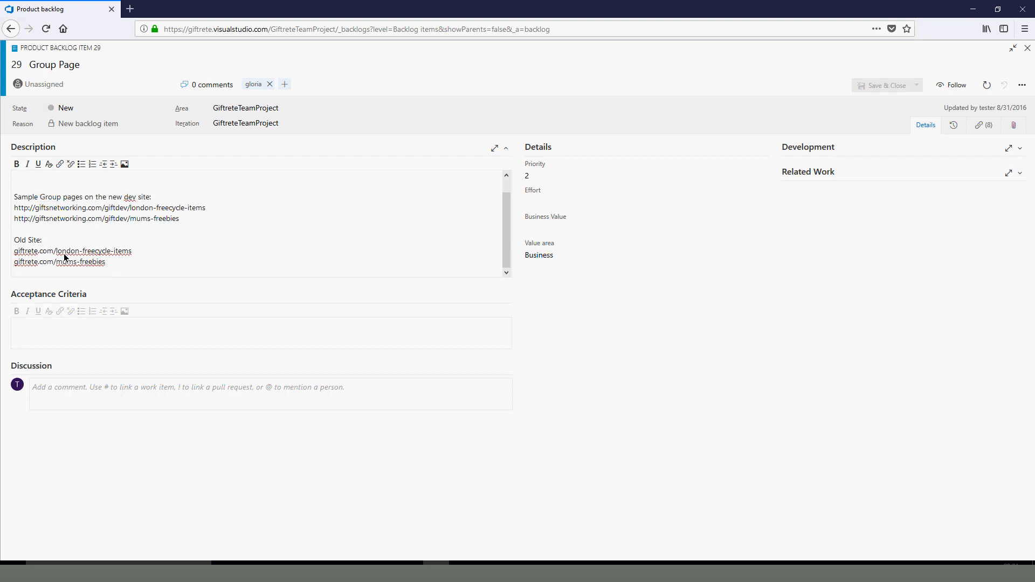
pyautogui.press('Up')
pyautogui.press('Up')
pyautogui.press('Up')
pyautogui.press('Up')
pyautogui.press('Up')
pyautogui.press('Up')
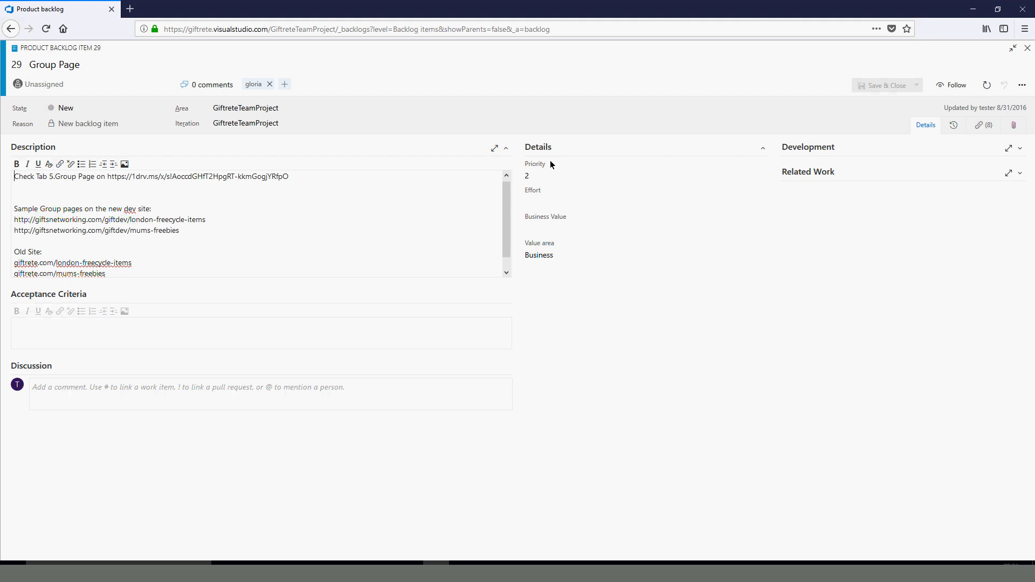
# Review Group Page's child links and follow the links between it and the Group Page Test case, ending in the test case
pyautogui.click(850, 171)
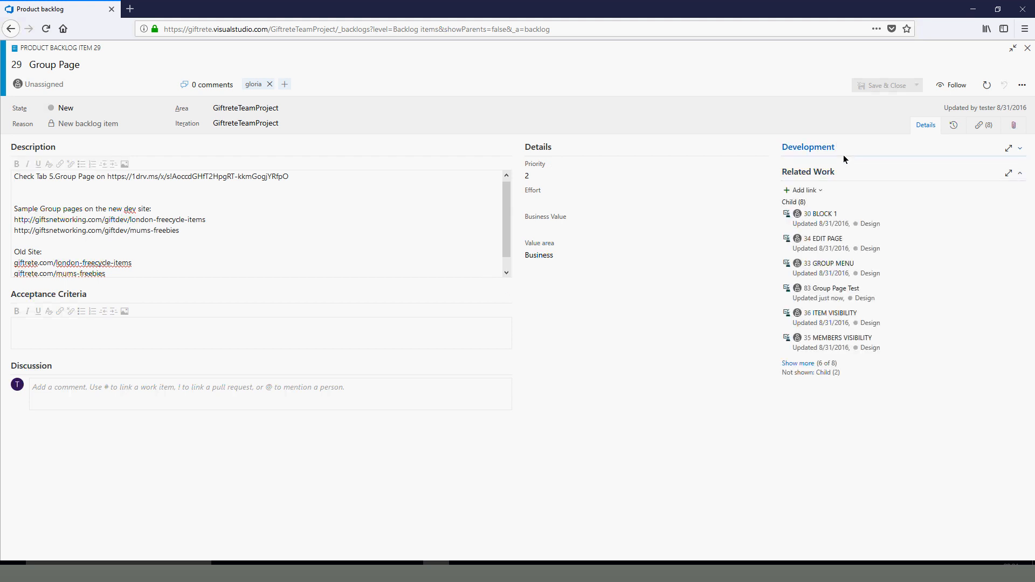
pyautogui.click(989, 126)
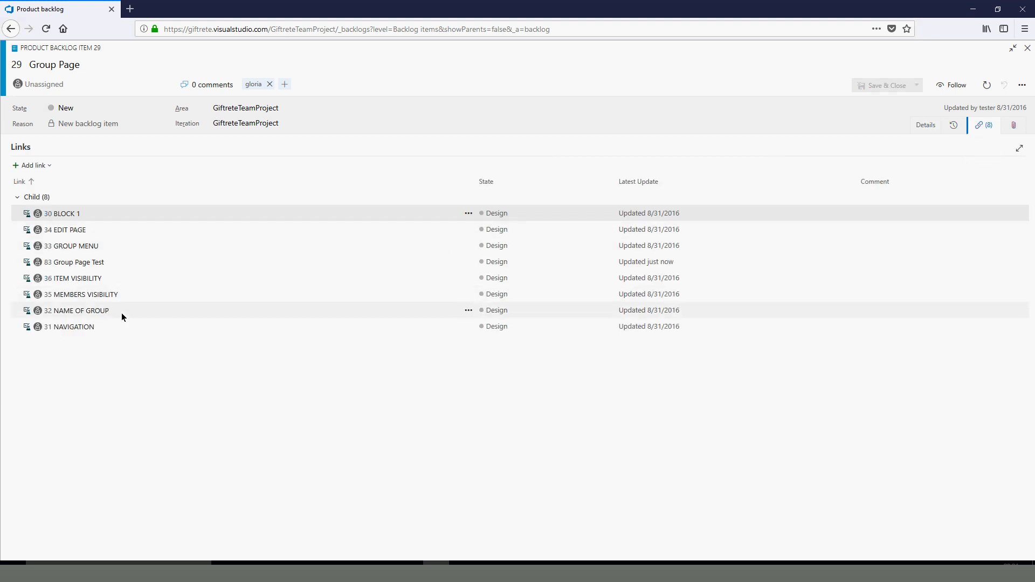
pyautogui.click(90, 263)
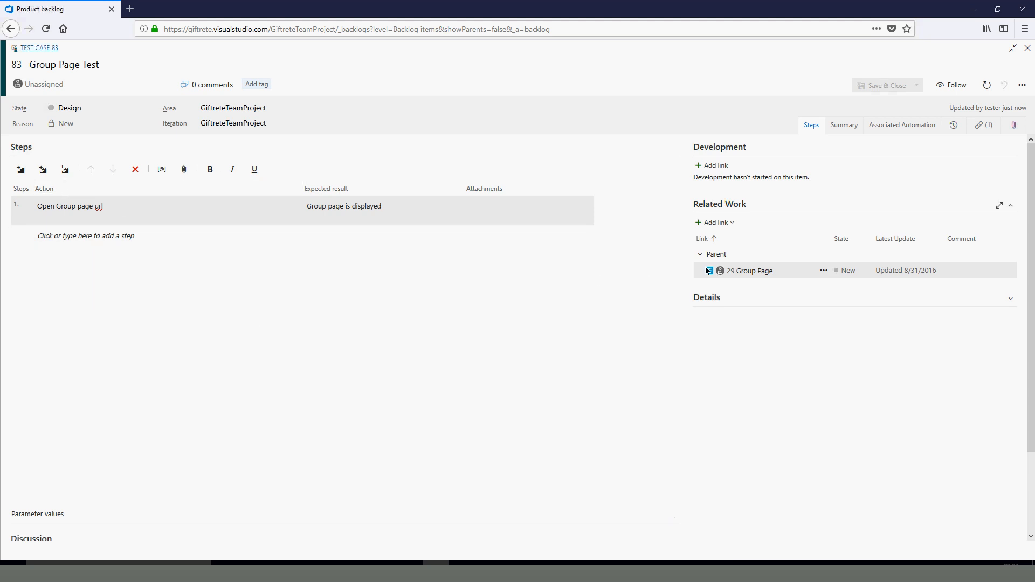
pyautogui.click(746, 272)
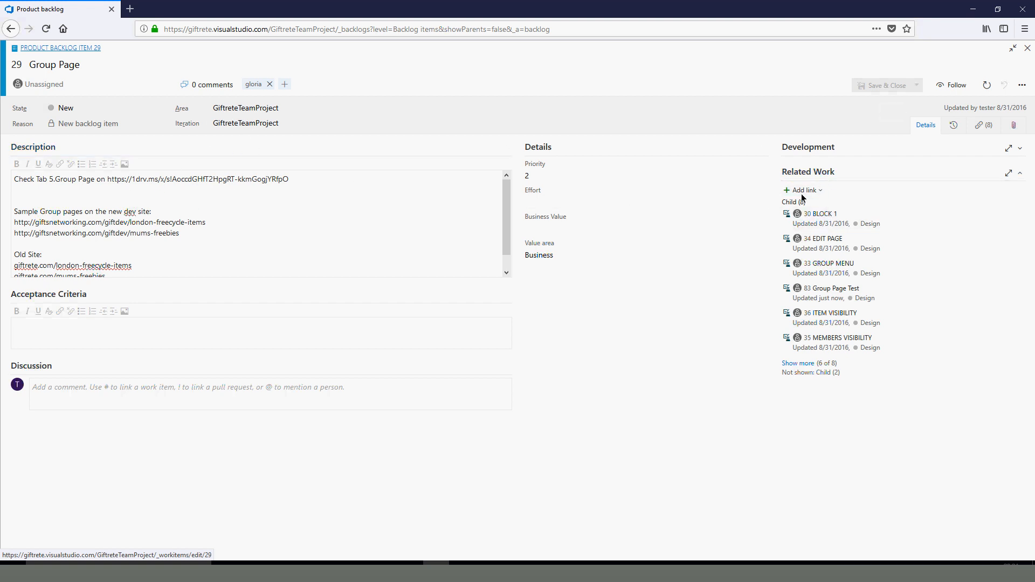
pyautogui.click(828, 289)
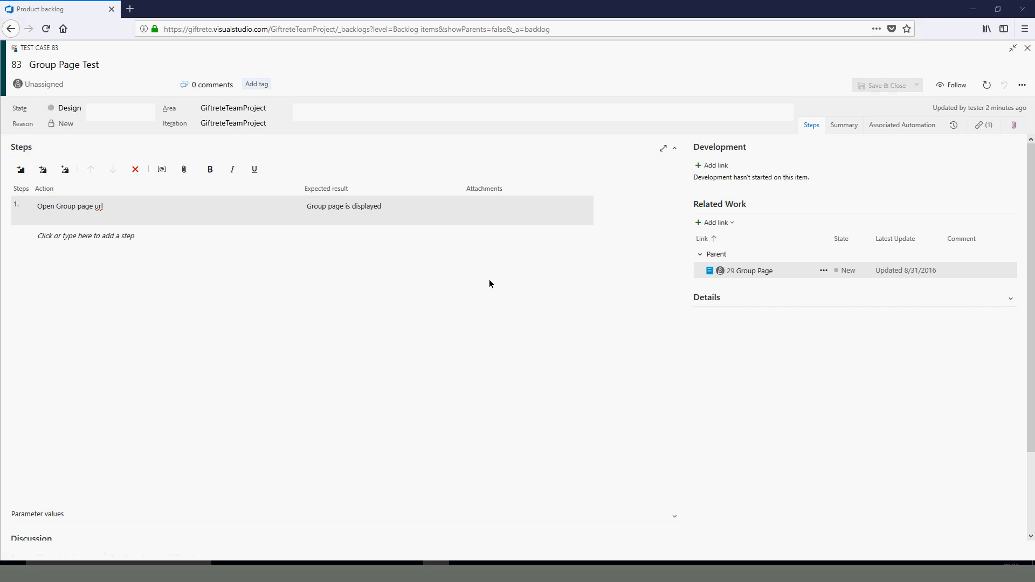
# Add a second test step "Click on the group" with expected result "the group is open", and select both steps
pyautogui.click(170, 244)
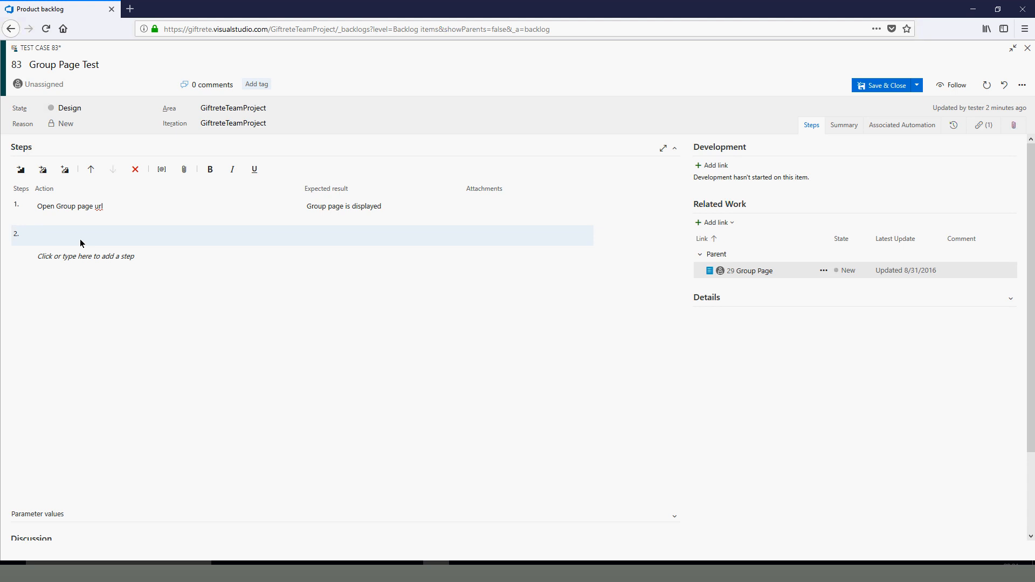
pyautogui.write('Click on the group')
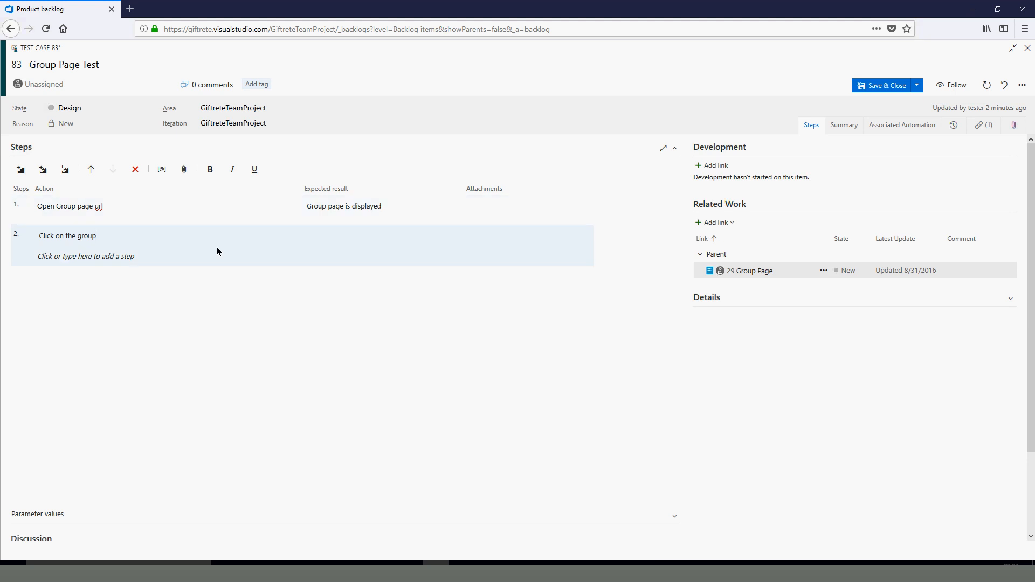
pyautogui.click(308, 240)
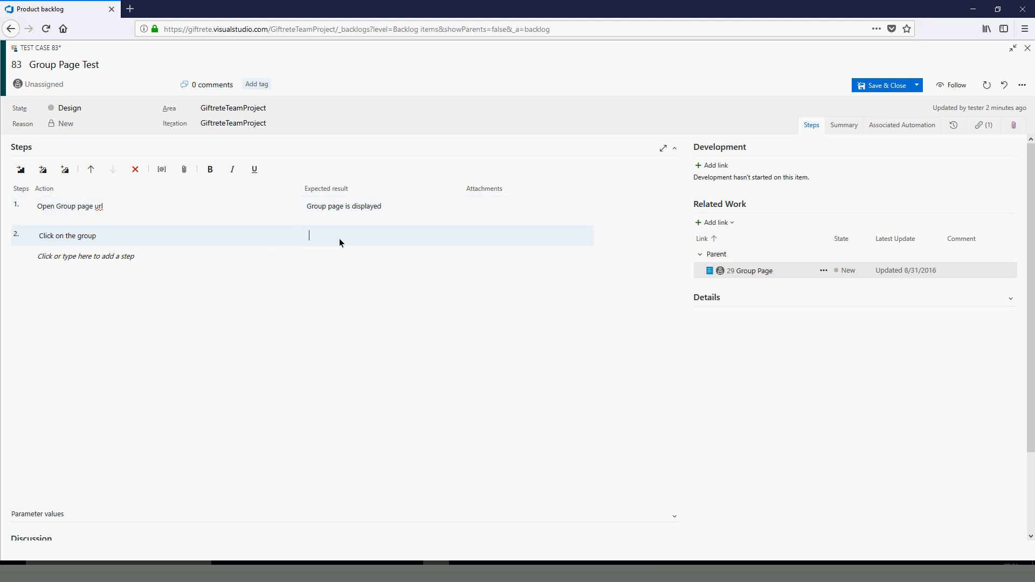
pyautogui.write('the group is open')
pyautogui.keyDown('shift'); pyautogui.click(220, 222); pyautogui.keyUp('shift')
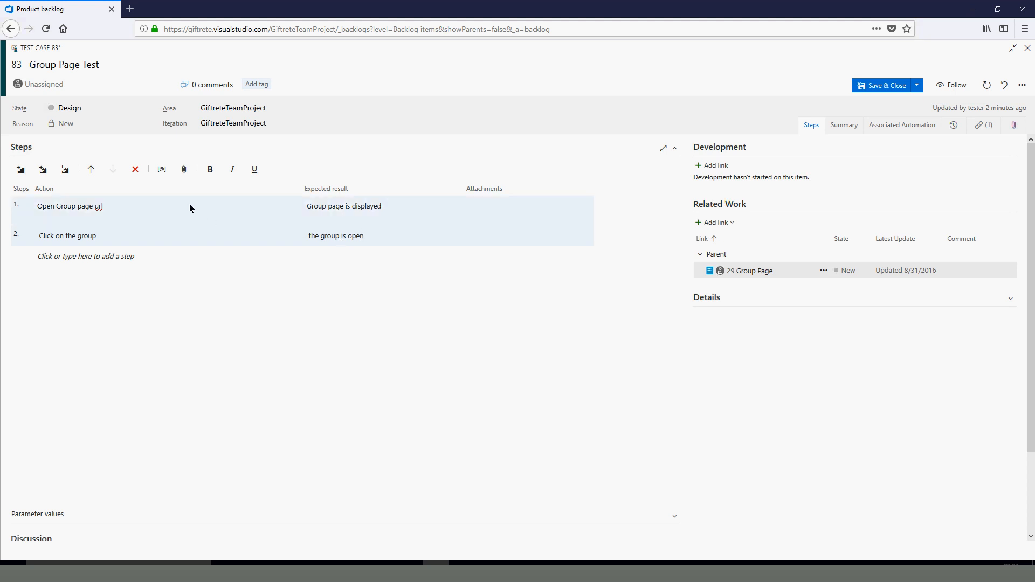
# Select both test steps and bring up the actions available for them
pyautogui.click(49, 217)
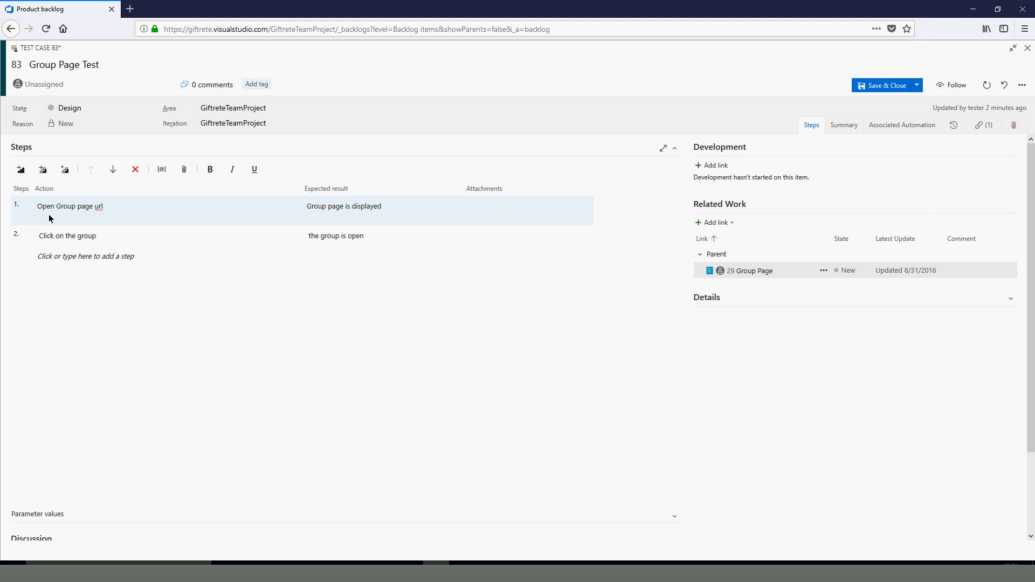
pyautogui.click(42, 215)
pyautogui.keyDown('shift'); pyautogui.click(20, 235); pyautogui.keyUp('shift')
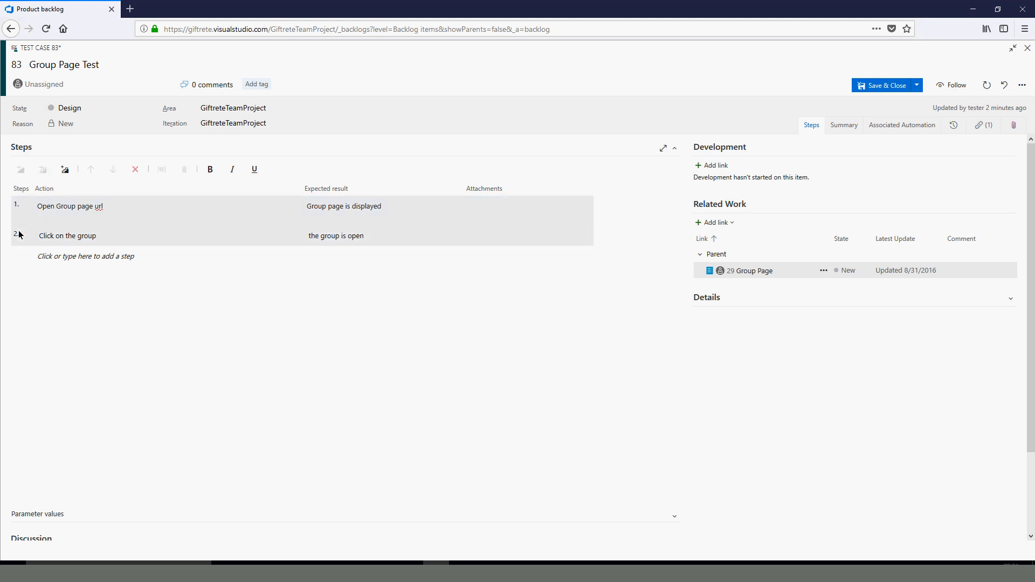
pyautogui.rightClick(19, 234)
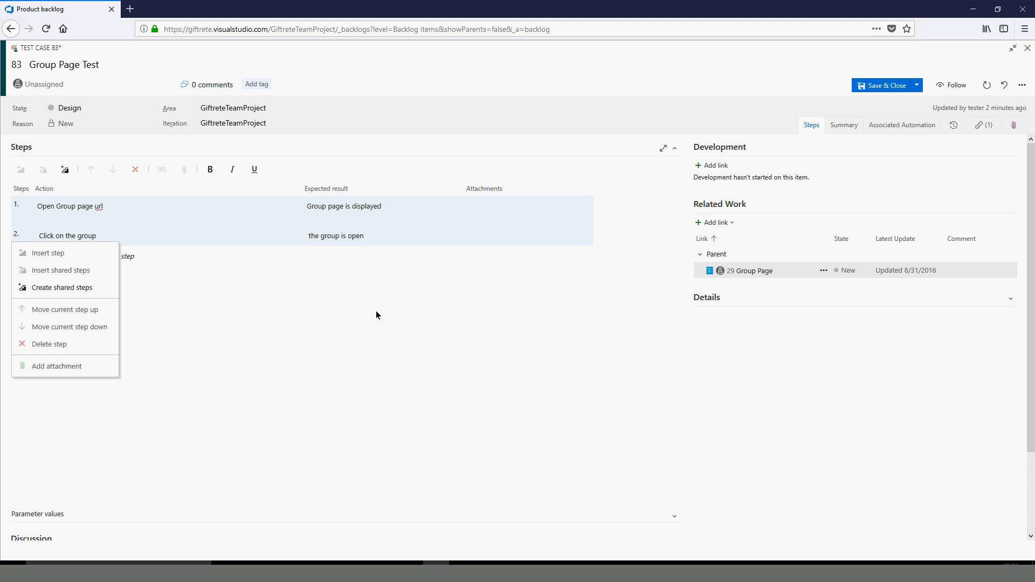
# Create a copy of the Group Page Test work item as a Test Case in GiftreteTeamProject, without including existing links
pyautogui.click(1024, 85)
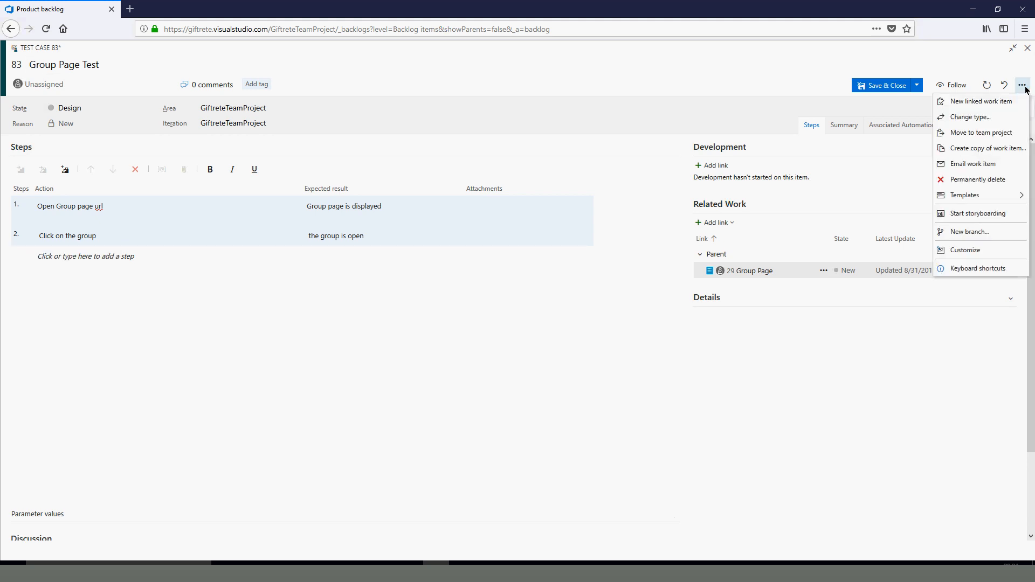
pyautogui.click(969, 151)
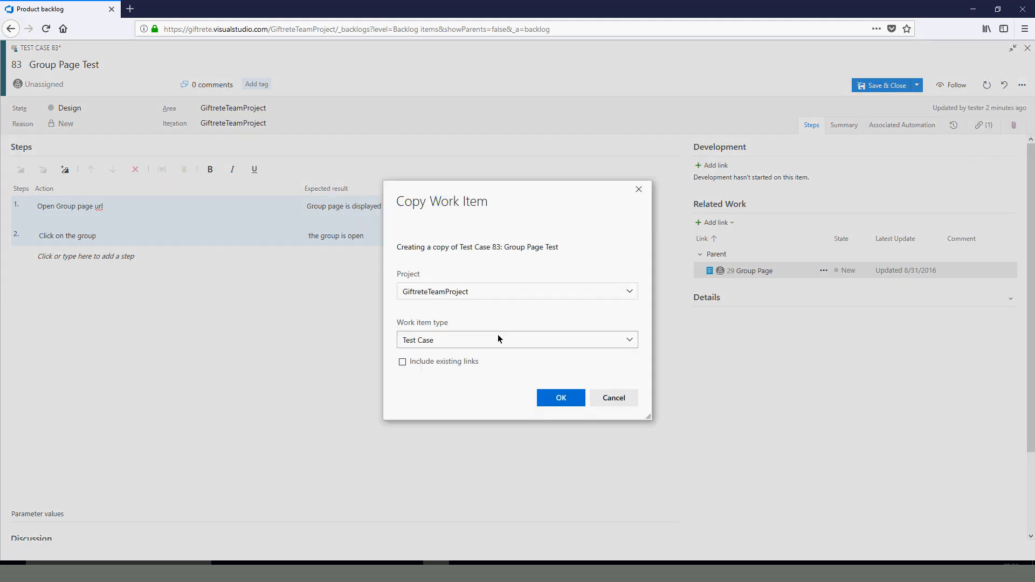
pyautogui.click(560, 398)
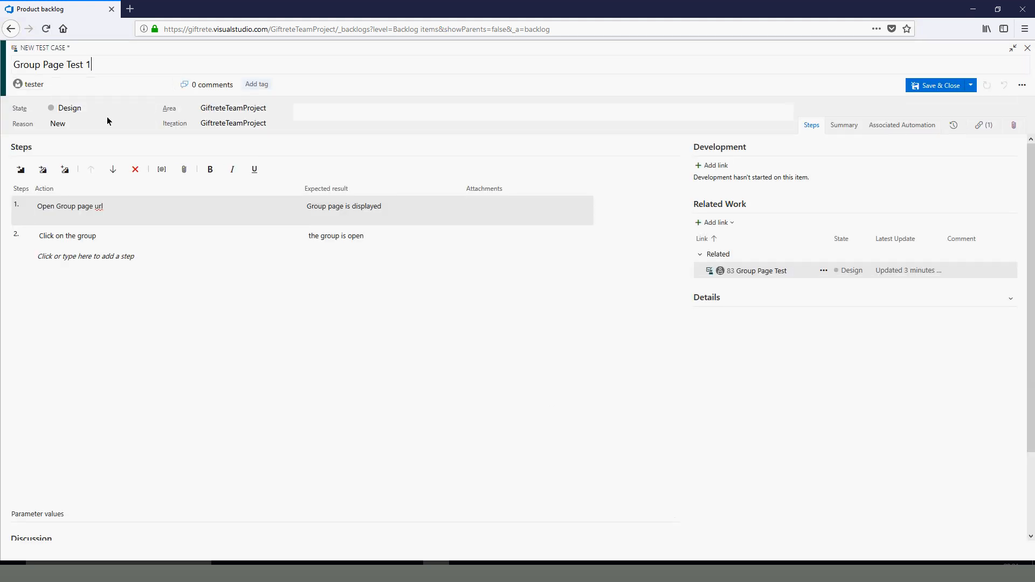
# Title the copied test case "Group Page 1 Test" and save it without closing
pyautogui.press('BackSpace')
pyautogui.press('BackSpace')
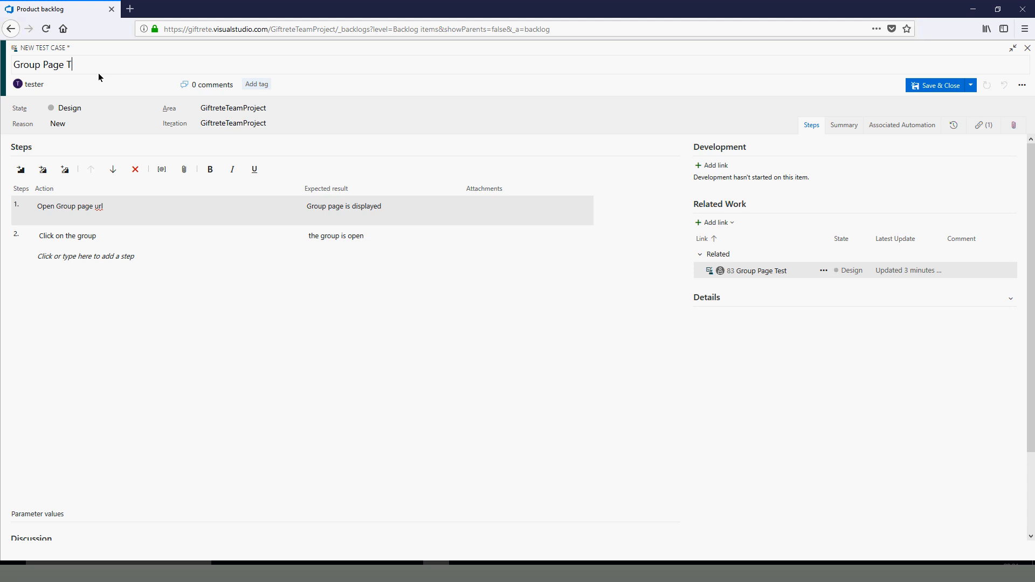
pyautogui.press('BackSpace')
pyautogui.press('BackSpace')
pyautogui.press('BackSpace')
pyautogui.press('BackSpace')
pyautogui.write('Page 1 Test')
pyautogui.click(970, 85)
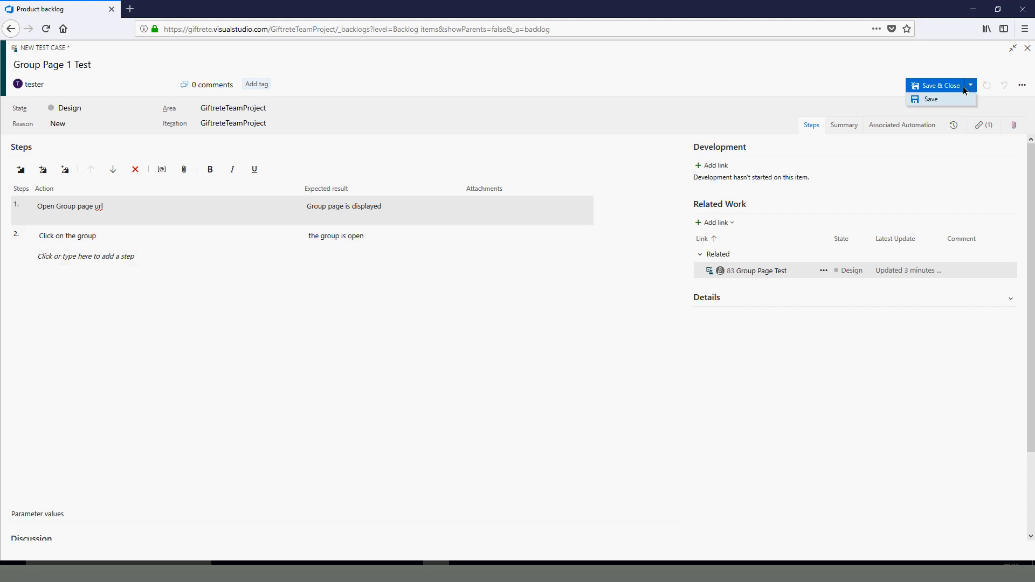
pyautogui.click(933, 99)
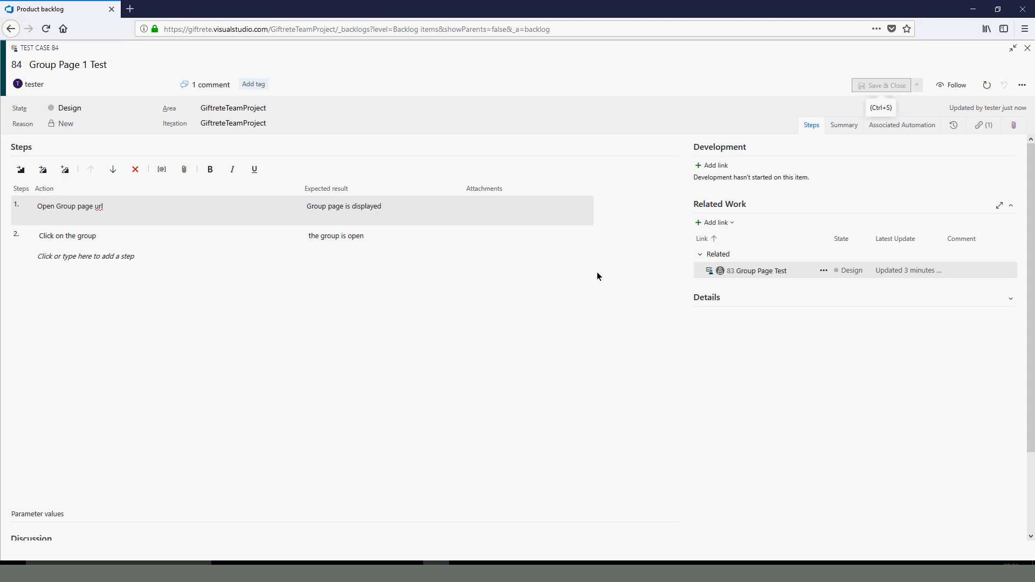
# Follow the related link to Group Page Test and on to its parent, Group Page, and look at its Acceptance Criteria
pyautogui.click(740, 273)
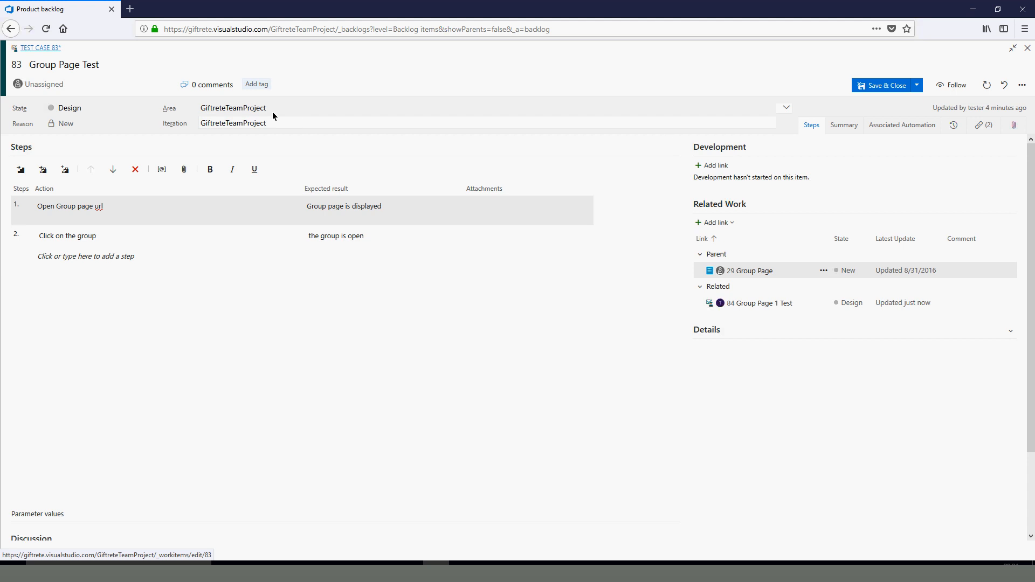
pyautogui.click(750, 272)
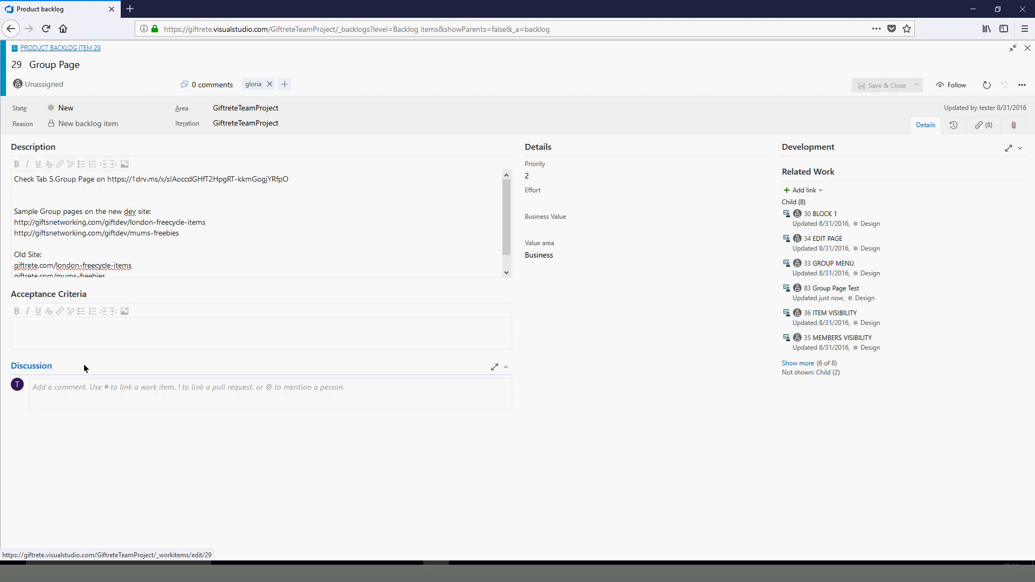
pyautogui.click(93, 331)
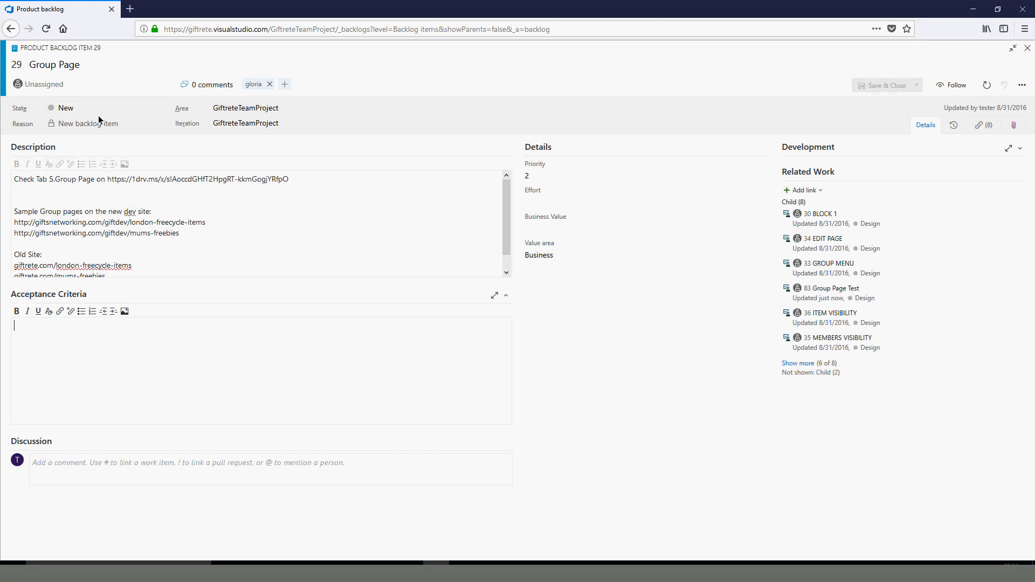
# Review the available states for the Group Page backlog item and set its state to Committed
pyautogui.click(164, 103)
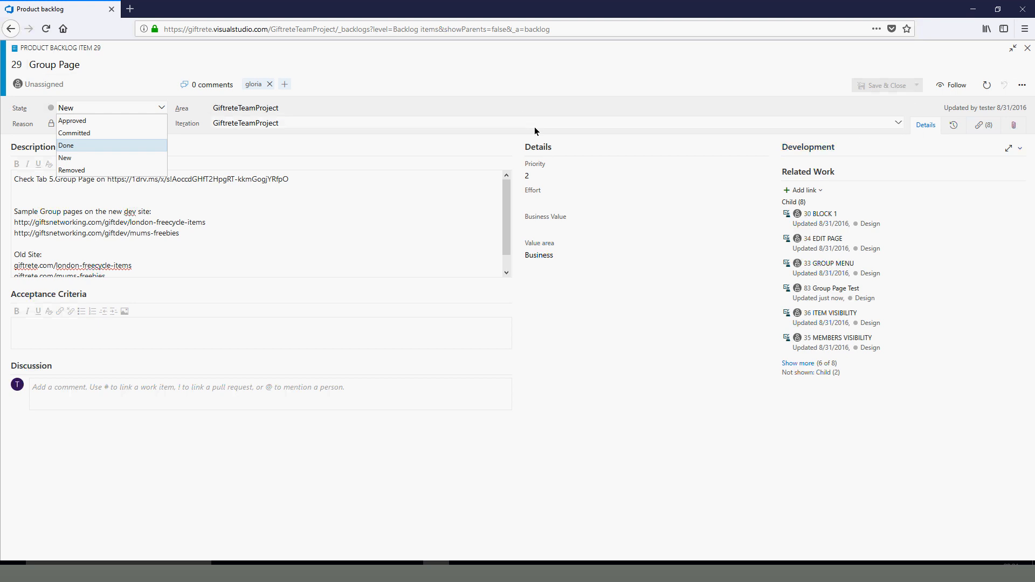
pyautogui.click(261, 199)
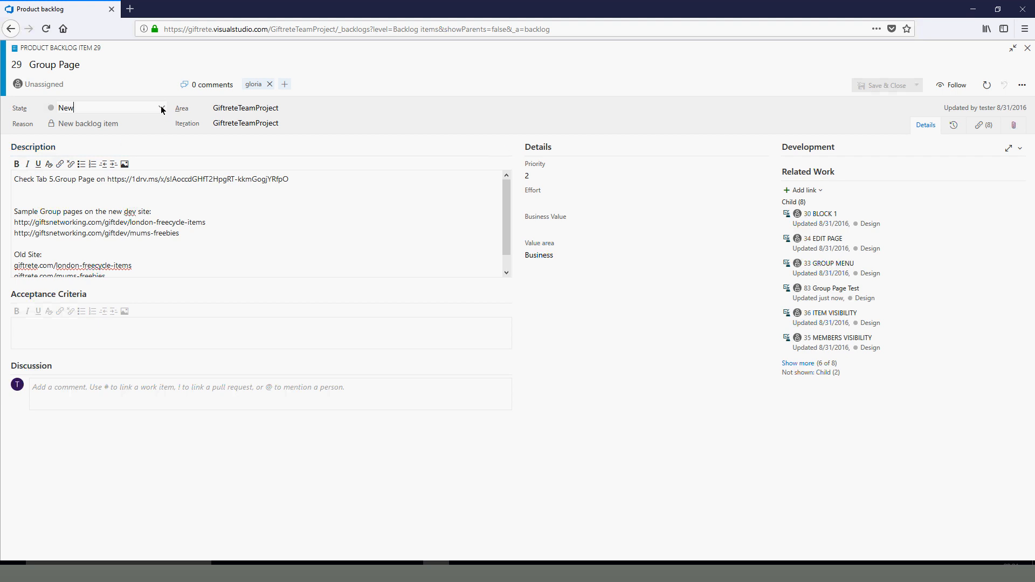
pyautogui.click(161, 109)
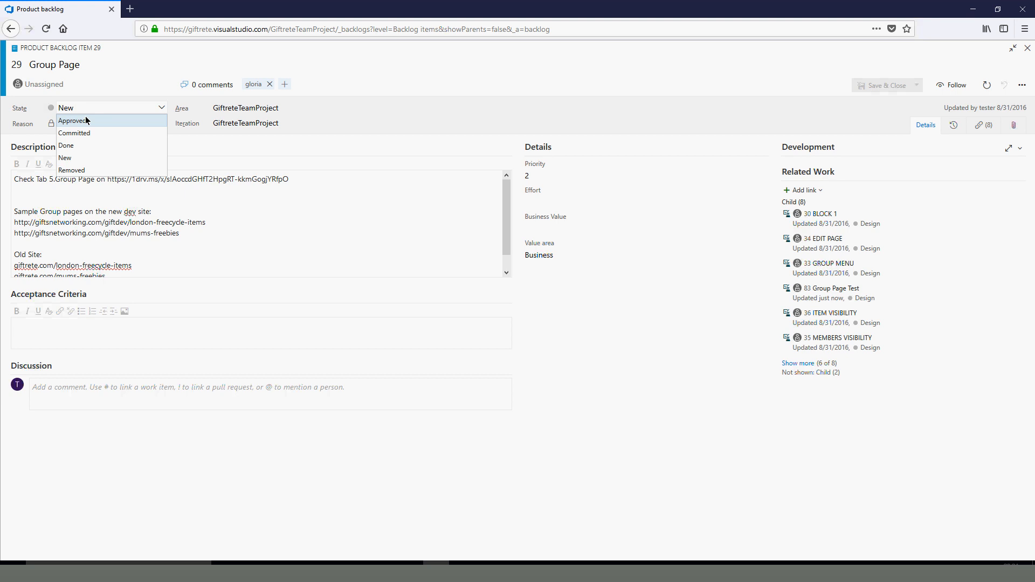
pyautogui.click(86, 118)
pyautogui.click(161, 110)
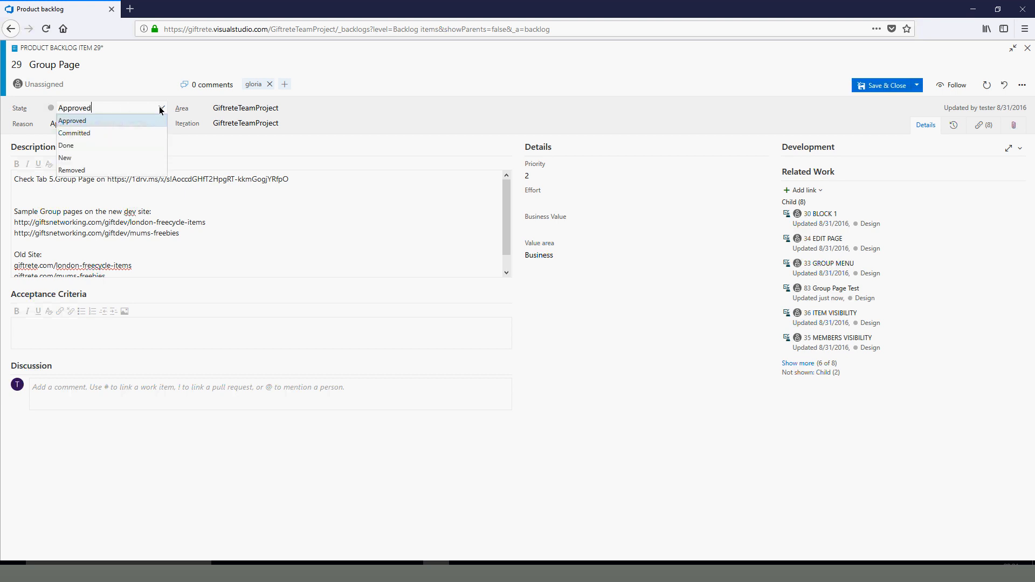
pyautogui.click(95, 130)
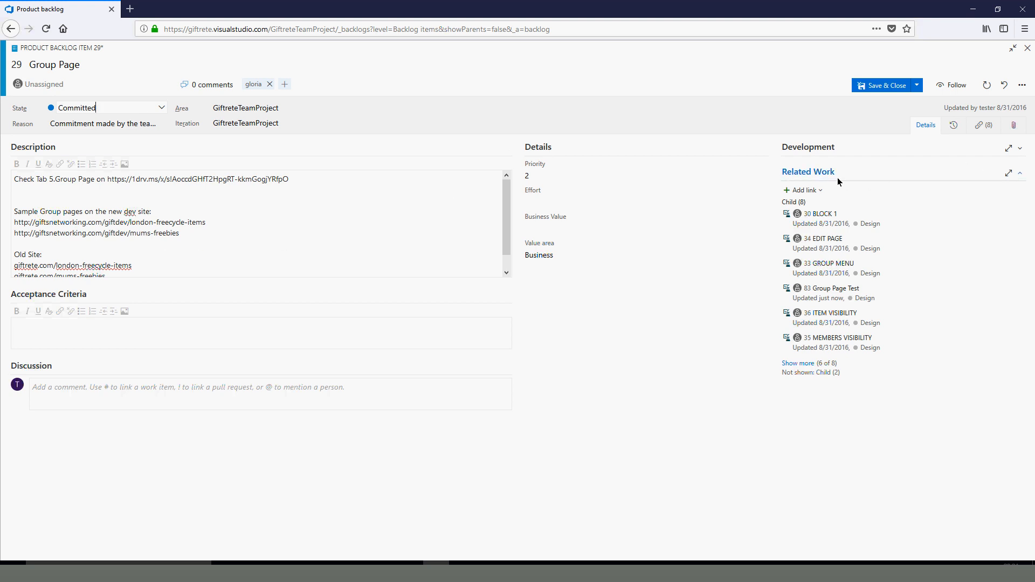
# Add a new child Test Case titled "Negative Testing for Page Group" linked to the Group Page backlog item
pyautogui.click(816, 190)
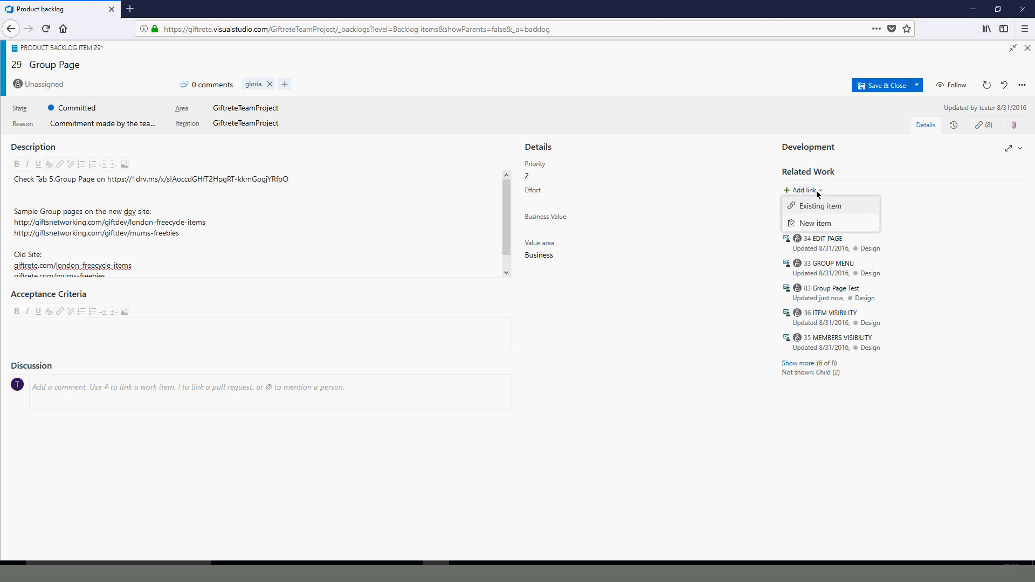
pyautogui.click(815, 224)
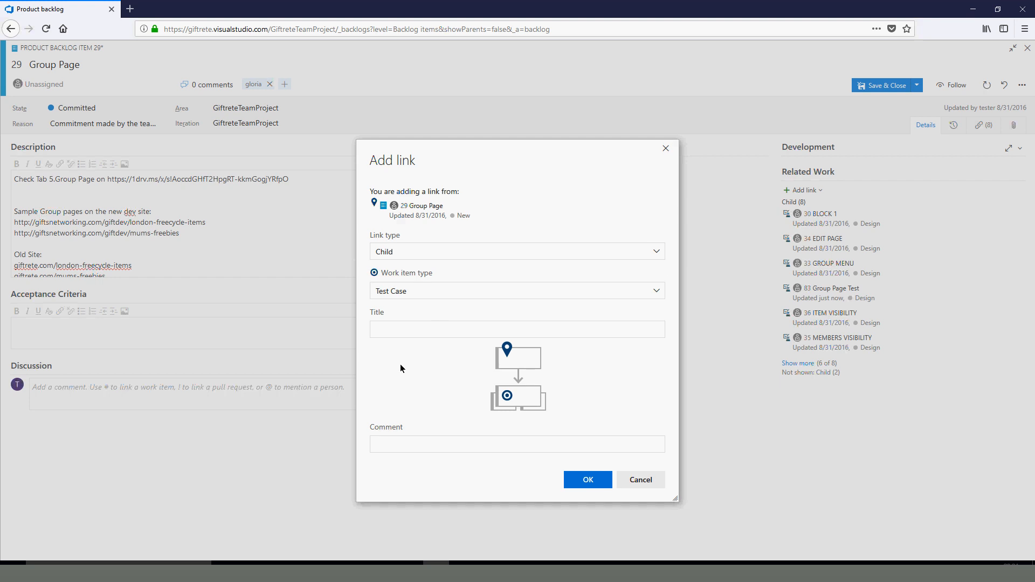
pyautogui.click(428, 336)
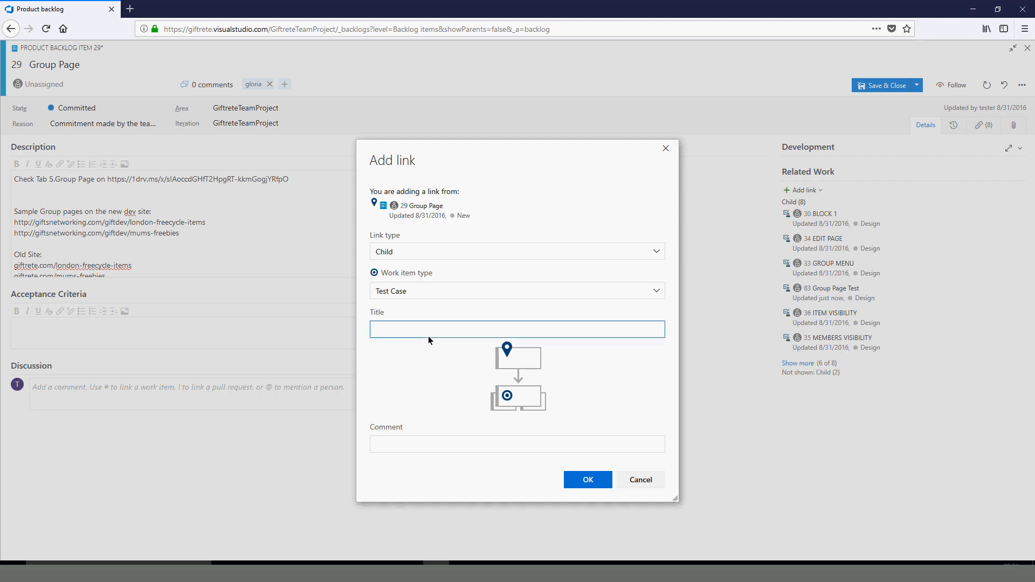
pyautogui.write('T')
pyautogui.press('BackSpace')
pyautogui.write('Nwe')
pyautogui.press('BackSpace')
pyautogui.press('BackSpace')
pyautogui.write('egative Testing for Page Group')
pyautogui.press('Return')
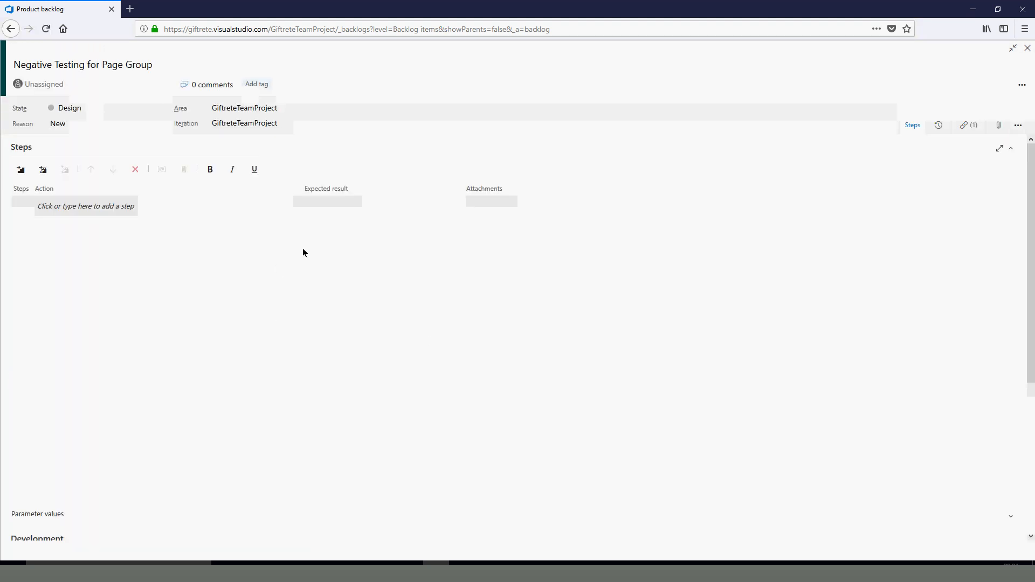
# Start a blank first step in the negative testing test case and save the test case without closing
pyautogui.click(97, 209)
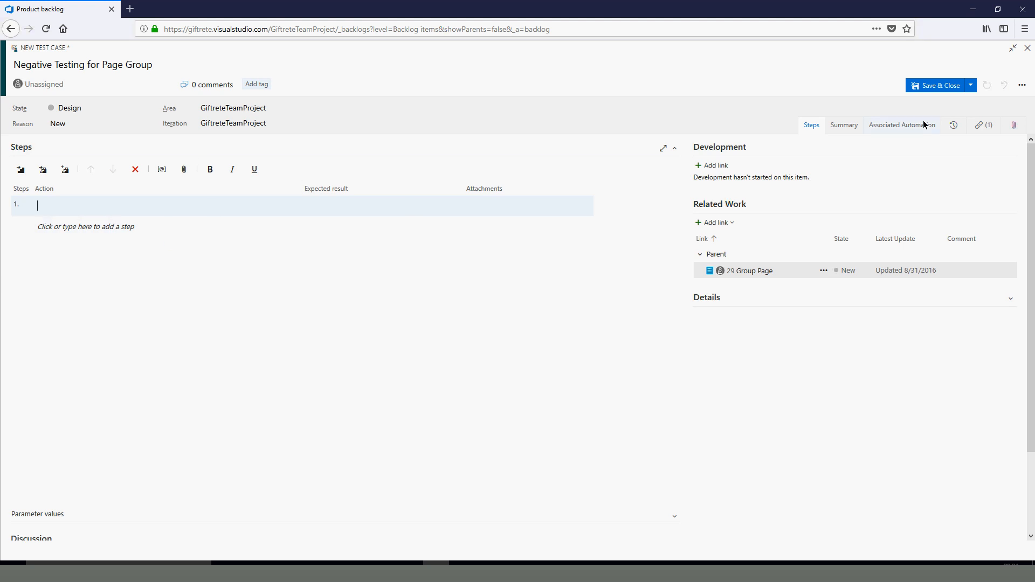
pyautogui.click(971, 86)
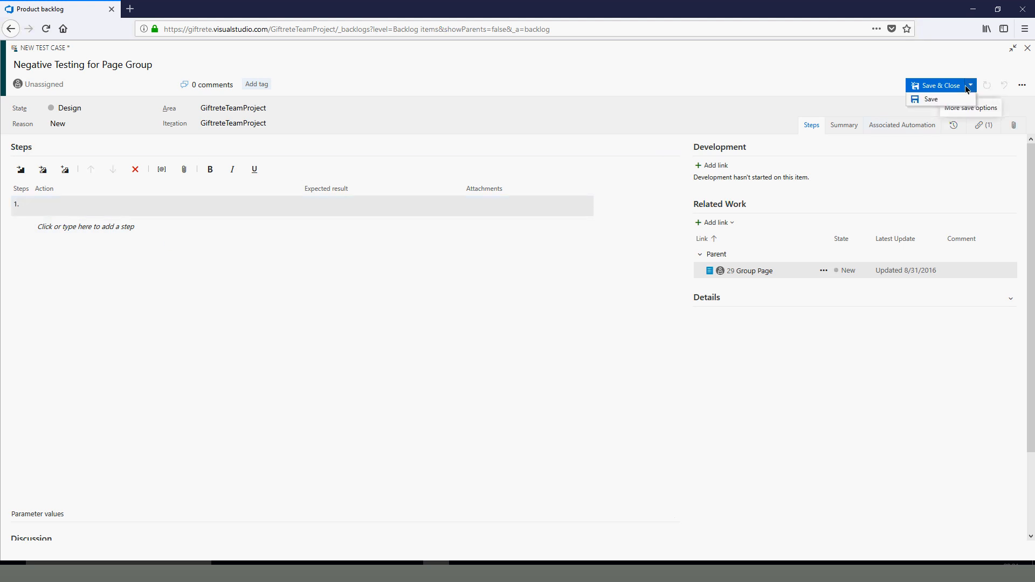
pyautogui.click(944, 98)
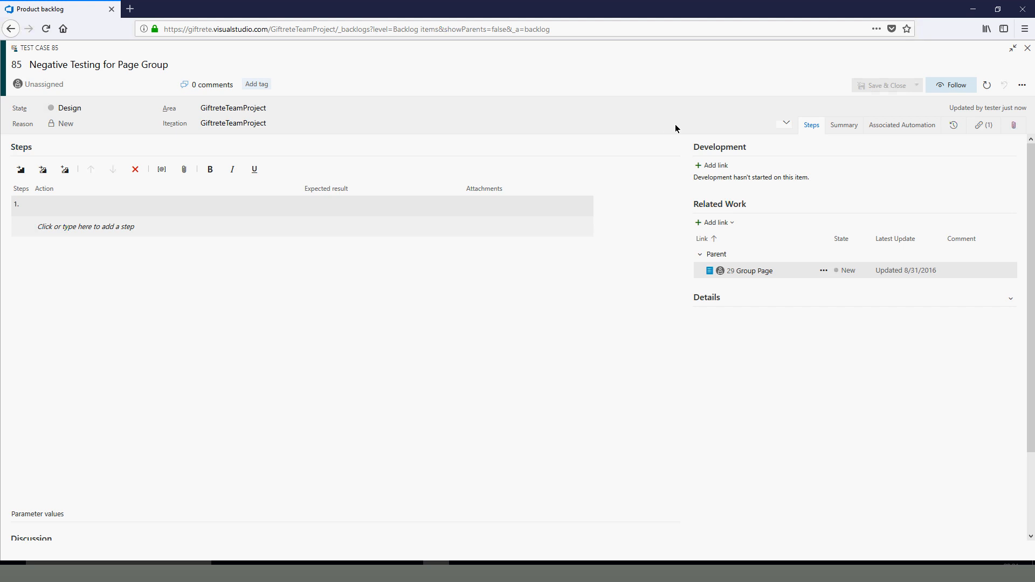
# Add a new child Bug titled "The page failed to load" linked to the negative testing test case
pyautogui.click(733, 223)
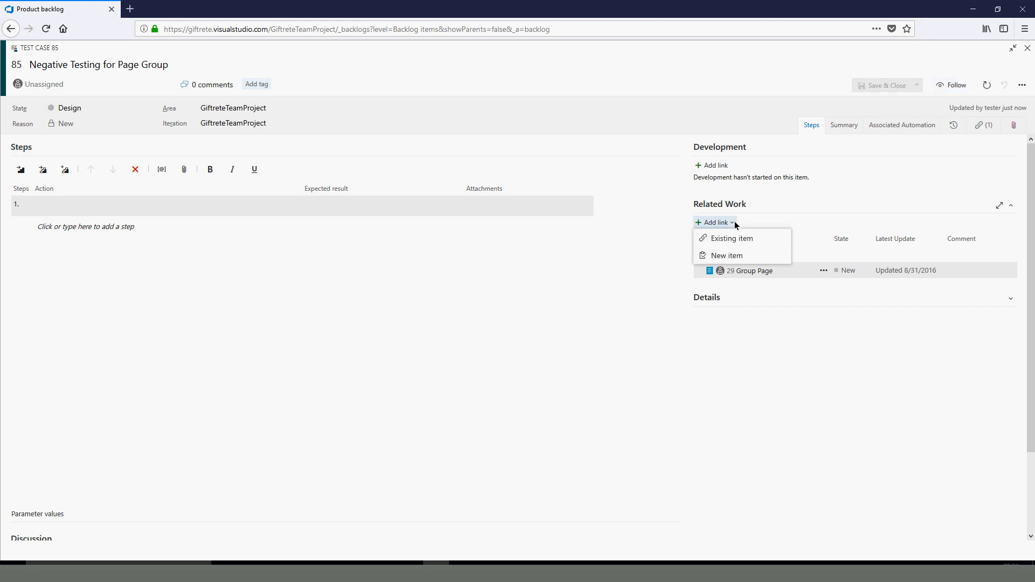
pyautogui.click(726, 256)
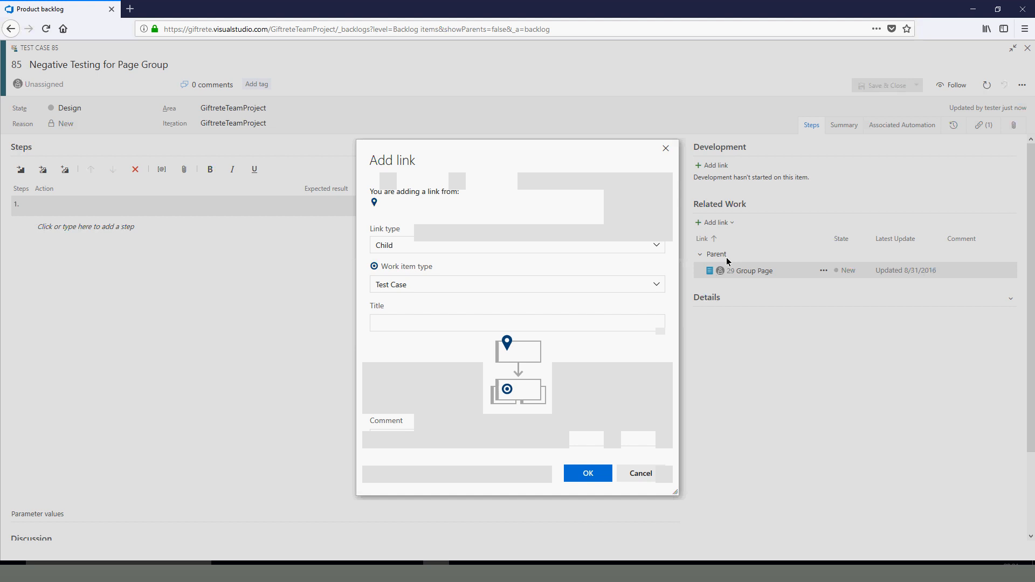
pyautogui.click(657, 291)
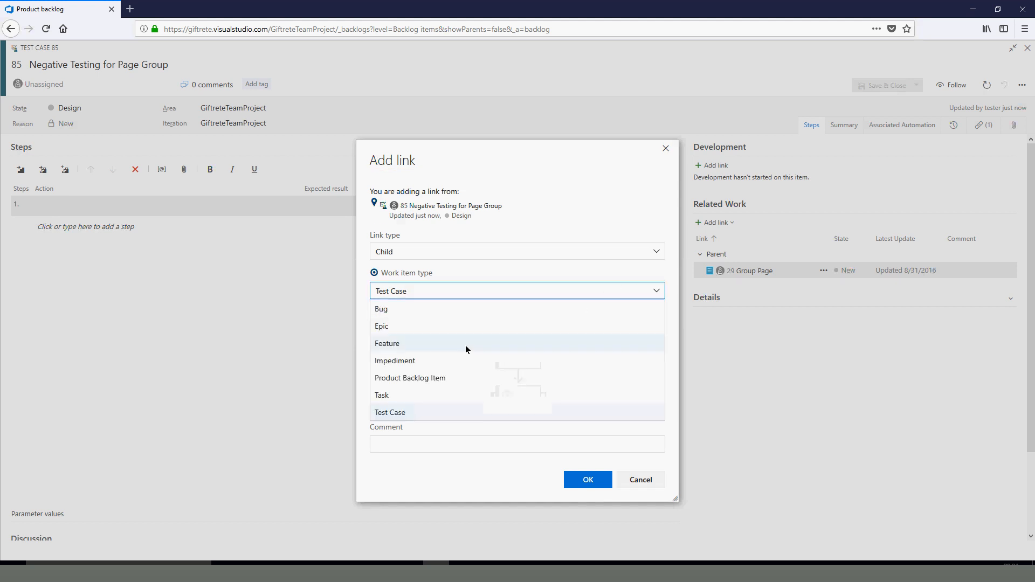
pyautogui.click(402, 306)
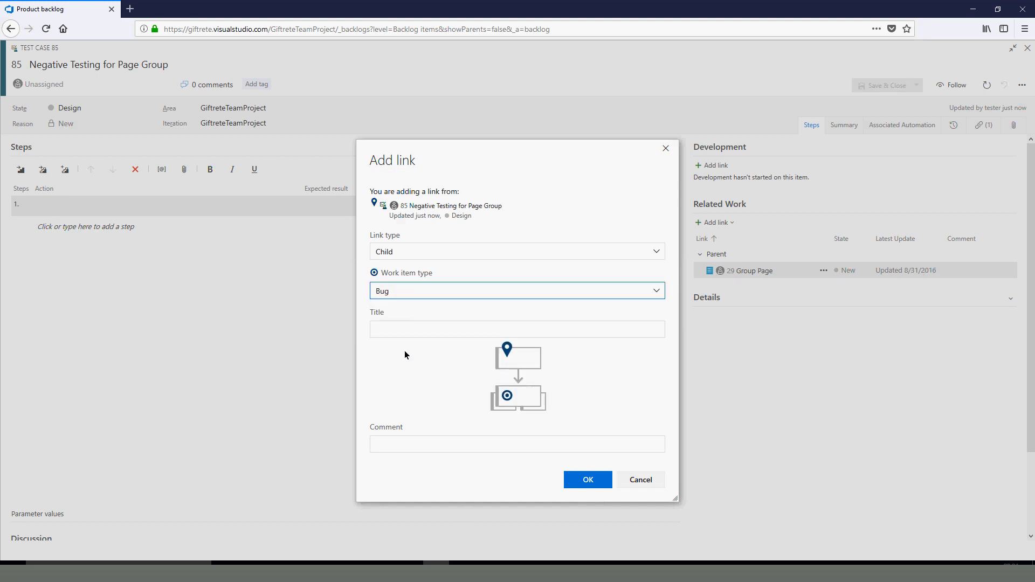
pyautogui.click(388, 334)
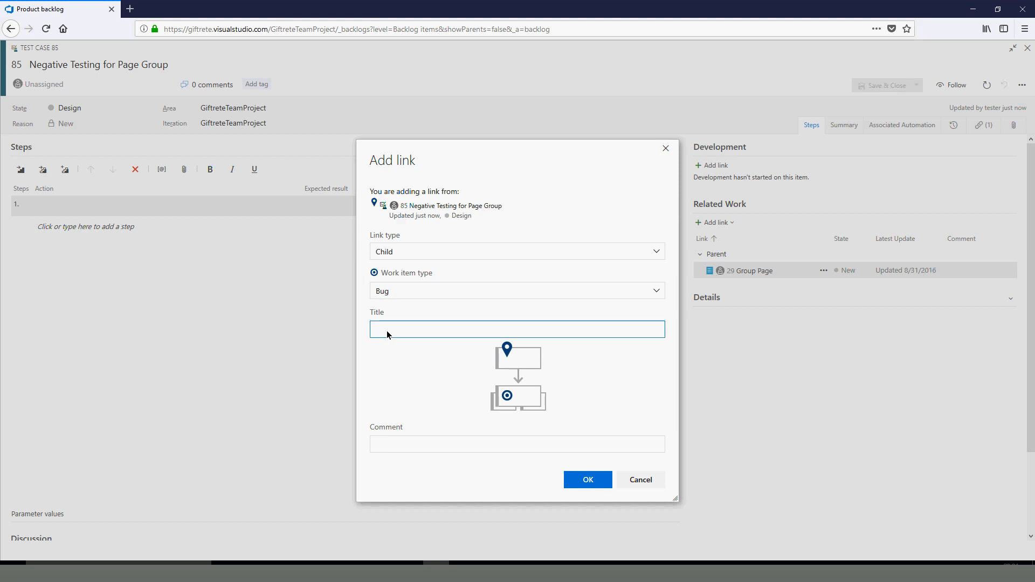
pyautogui.write('The page failed to load')
pyautogui.press('Return')
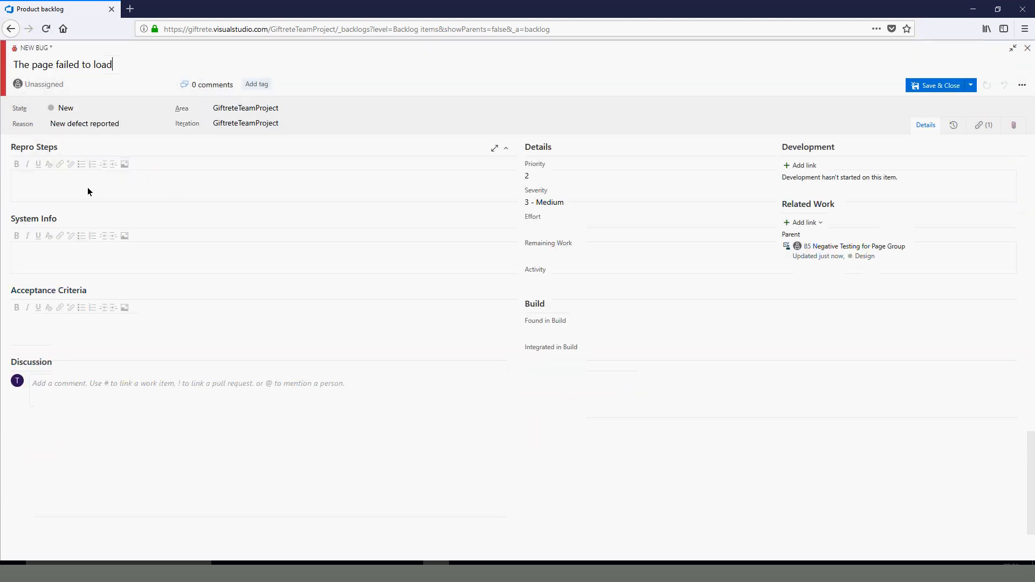
# Fill the bug's Repro Steps with "1. Open page url", "Expected Result: Page is loaded" and "Actual: Page failed to load"
pyautogui.click(87, 191)
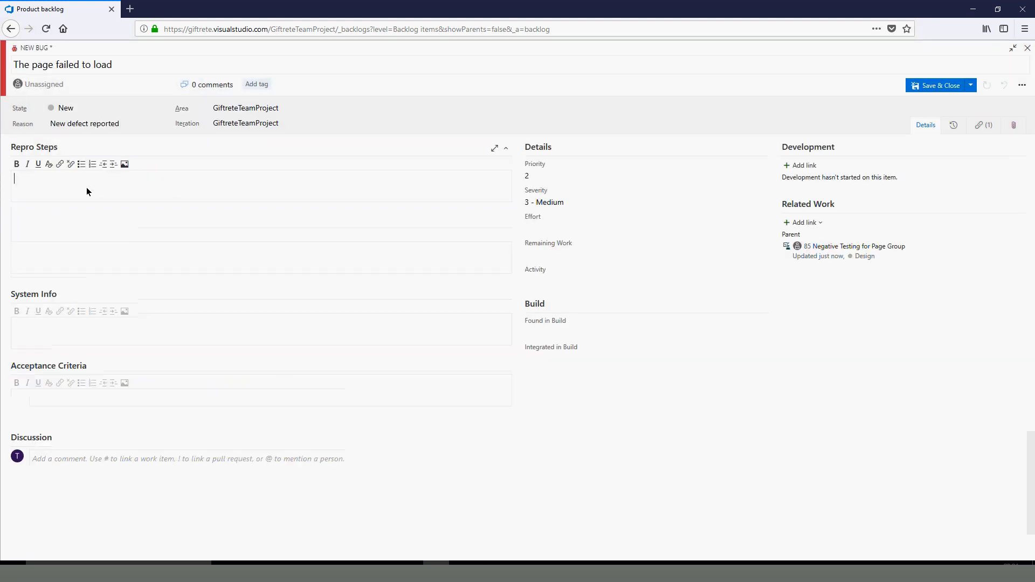
pyautogui.write('T')
pyautogui.press('BackSpace')
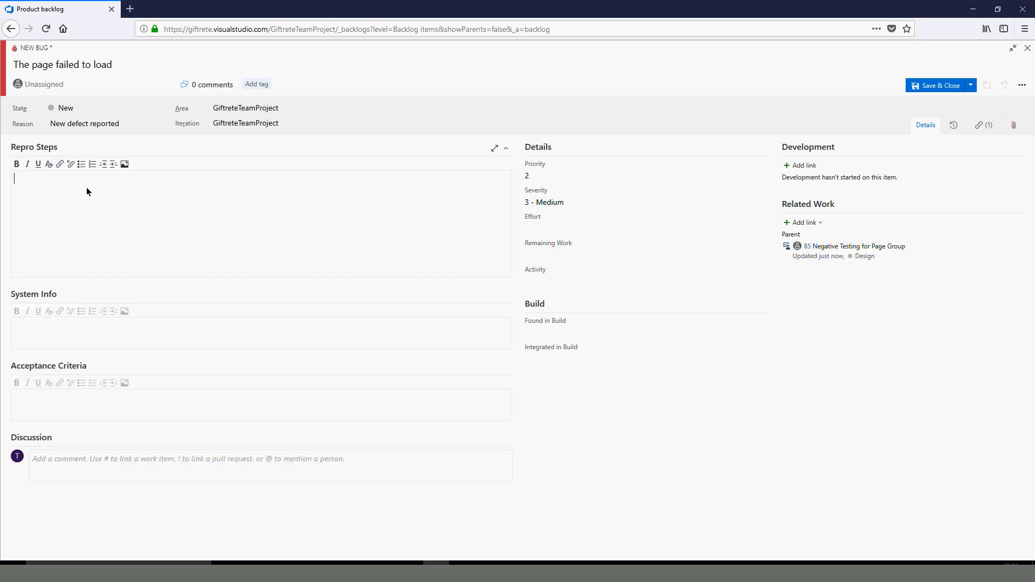
pyautogui.write('Open page url')
pyautogui.press('Return')
pyautogui.press('Return')
pyautogui.write('1.')
pyautogui.press('Return')
pyautogui.press('Return')
pyautogui.write('Expected Result: Page is loaded')
pyautogui.press('Return')
pyautogui.press('Return')
pyautogui.write('Actua')
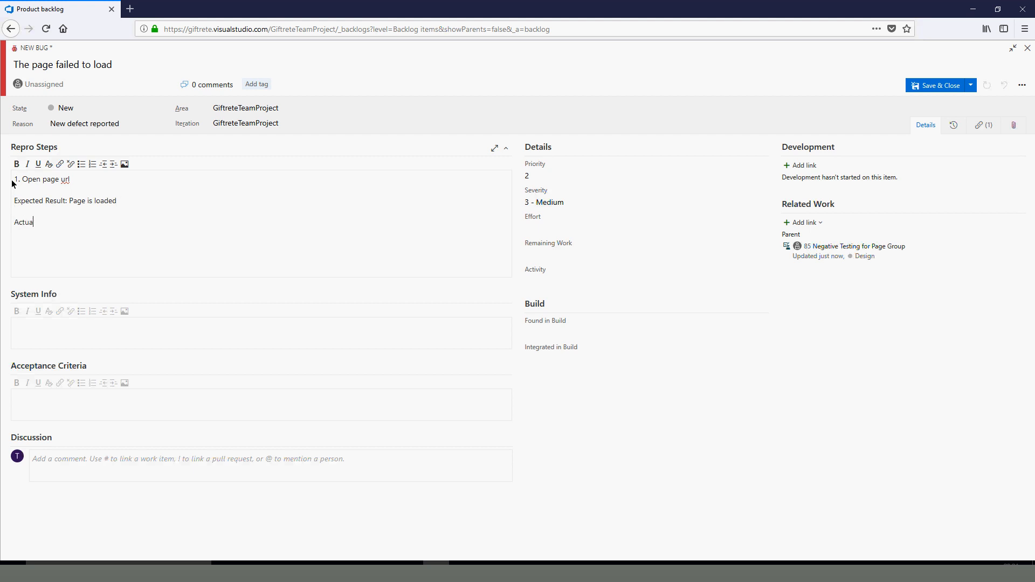
pyautogui.write('l: Page failed to load')
pyautogui.press('Return')
# Check the available assignees for the page-load bug, leave it unassigned, and save and close it
pyautogui.click(47, 406)
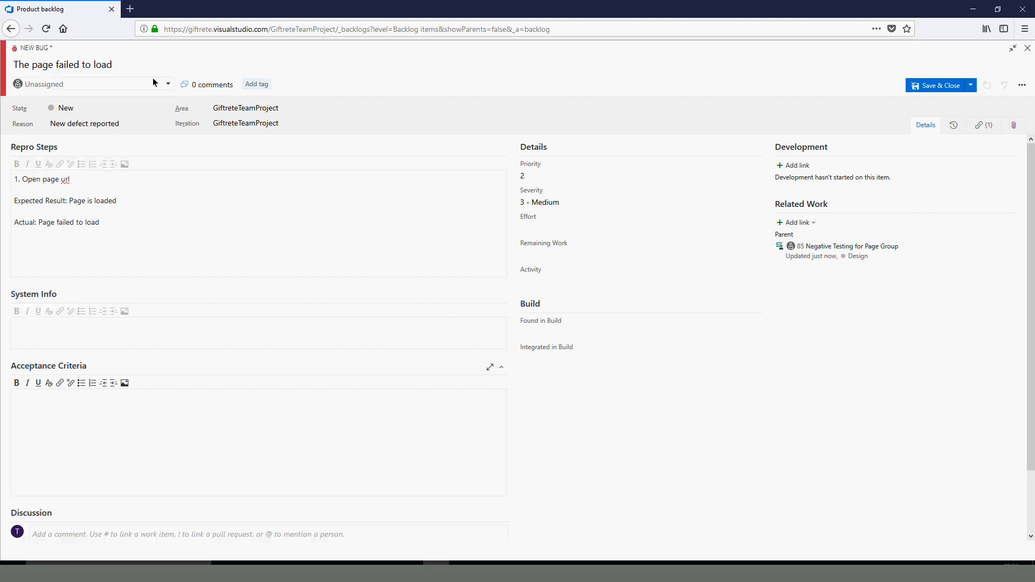
pyautogui.click(167, 85)
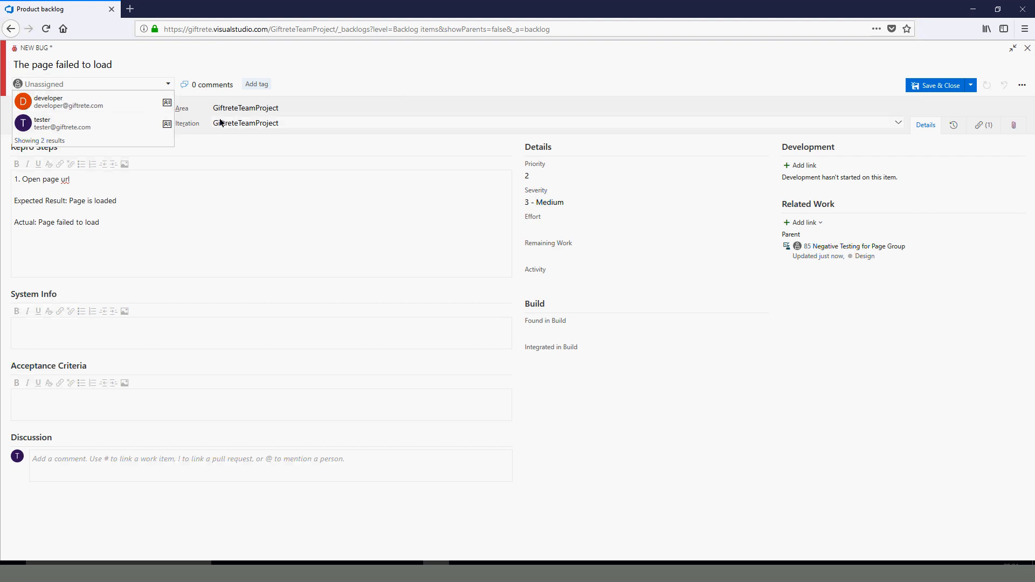
pyautogui.click(507, 66)
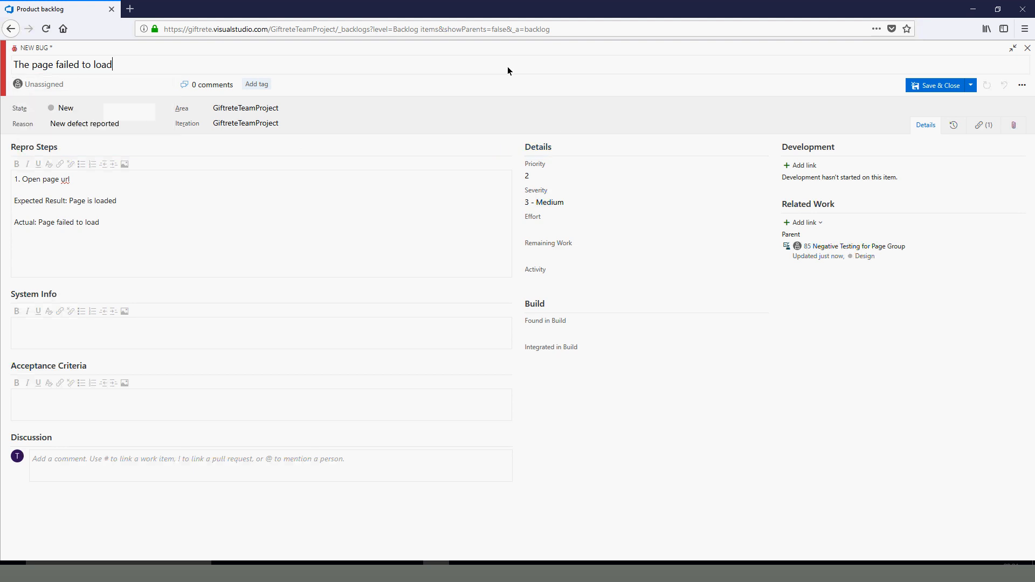
pyautogui.click(949, 85)
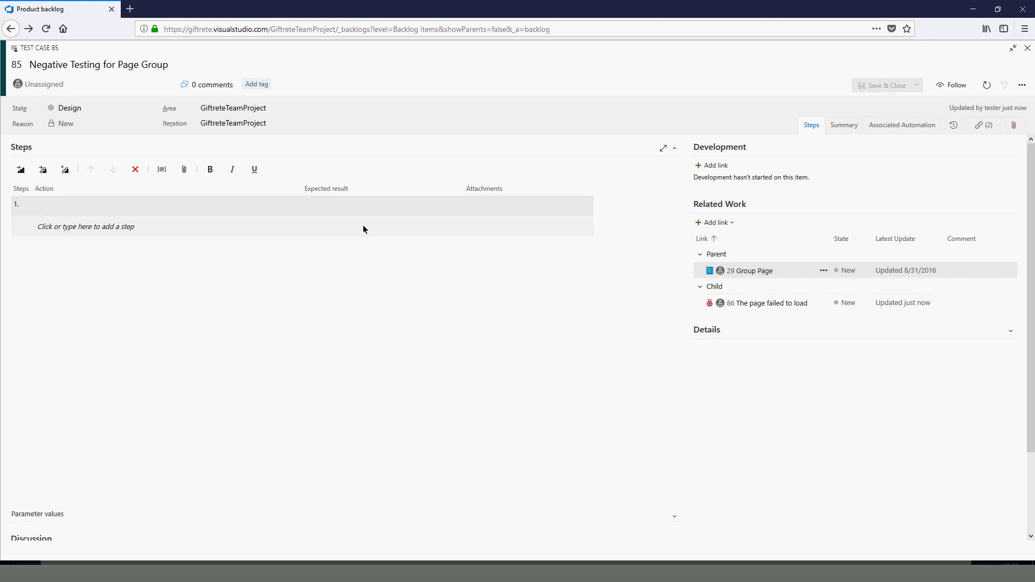
# Go back from the negative testing test case and discard the unsaved changes to Group Page Test
pyautogui.click(10, 29)
pyautogui.click(10, 29)
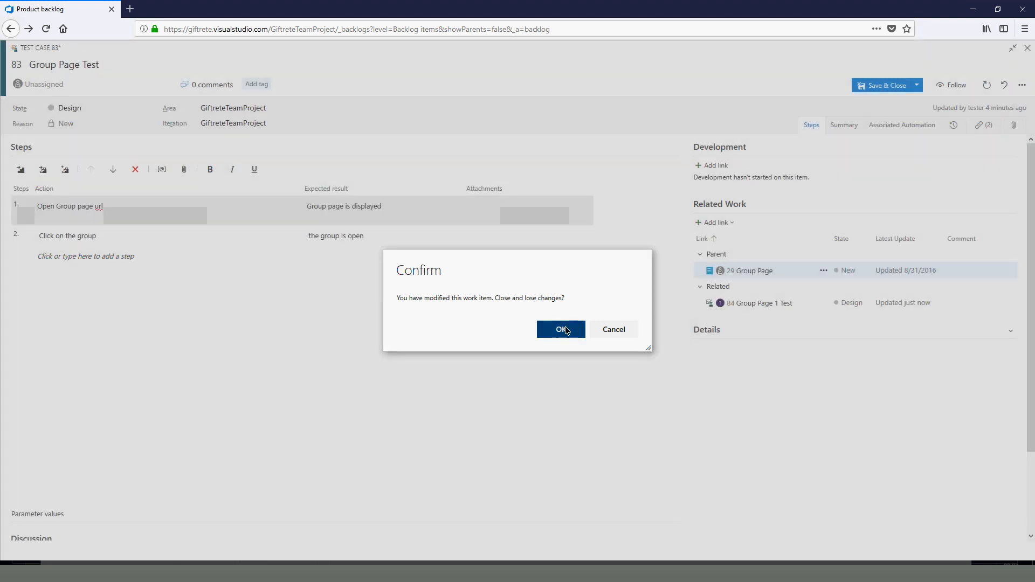
pyautogui.click(570, 334)
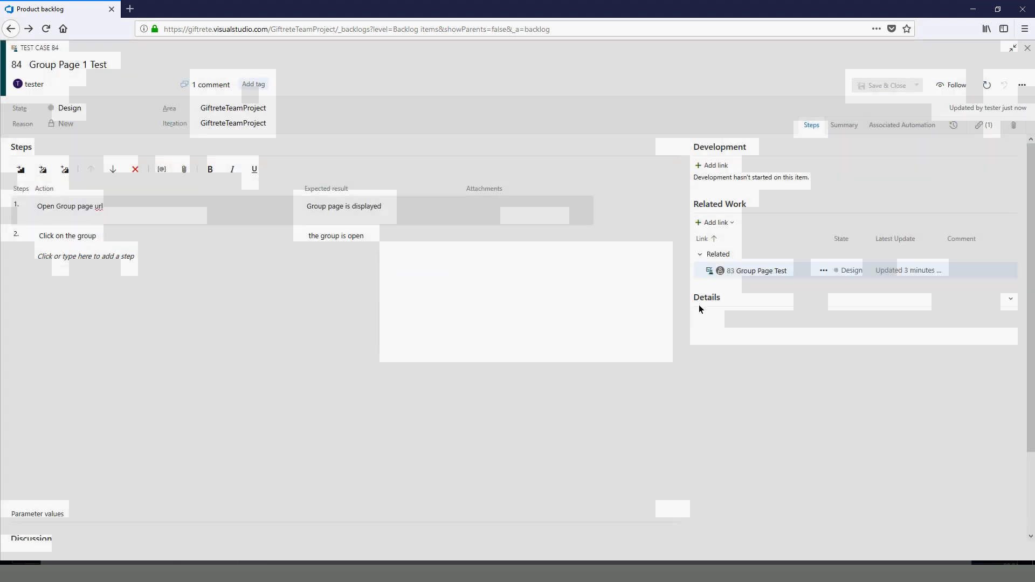
# Compare the test steps of the related test cases Group Page Test and Group Page 1 Test
pyautogui.click(748, 271)
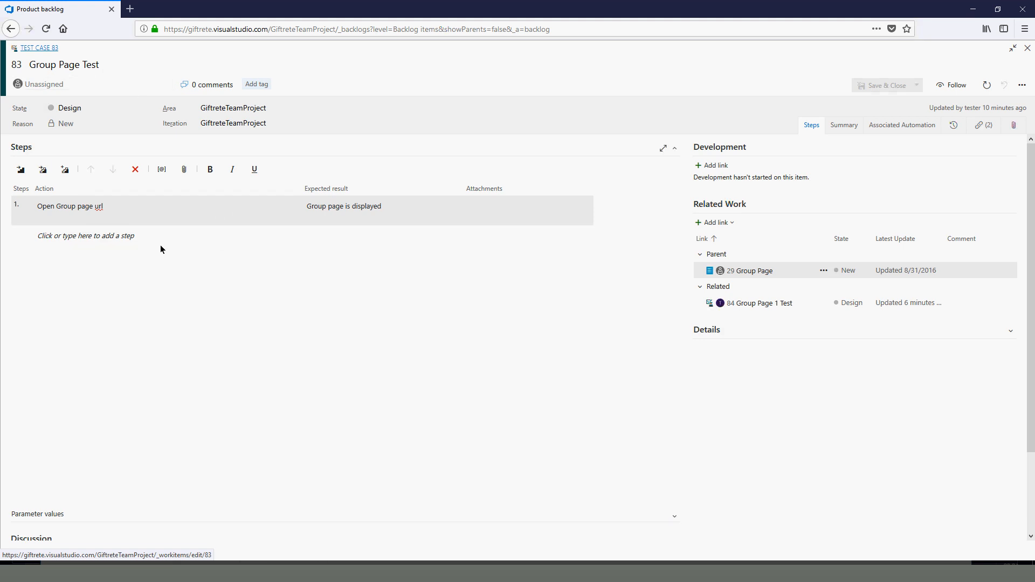
pyautogui.click(765, 304)
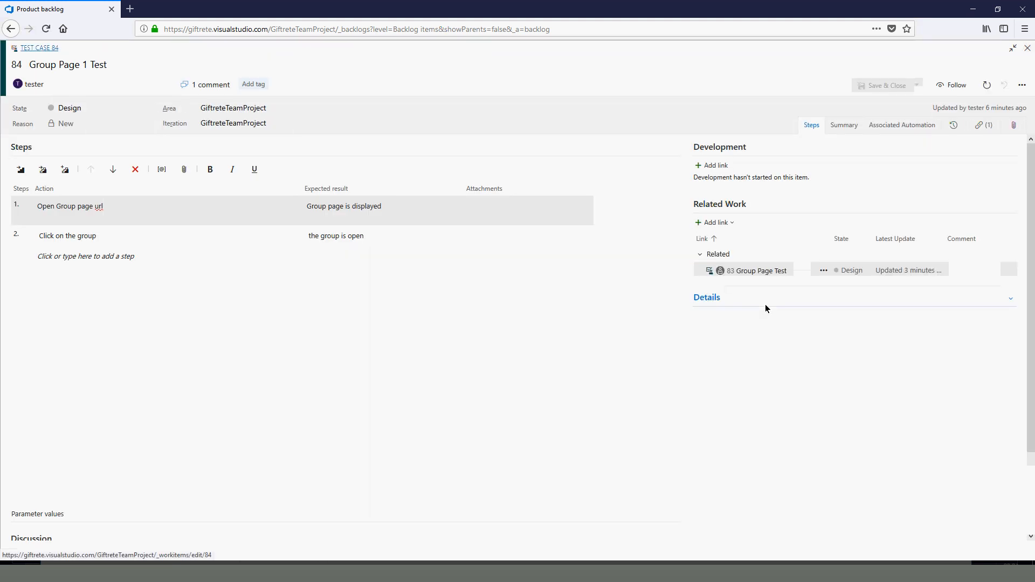
pyautogui.click(158, 217)
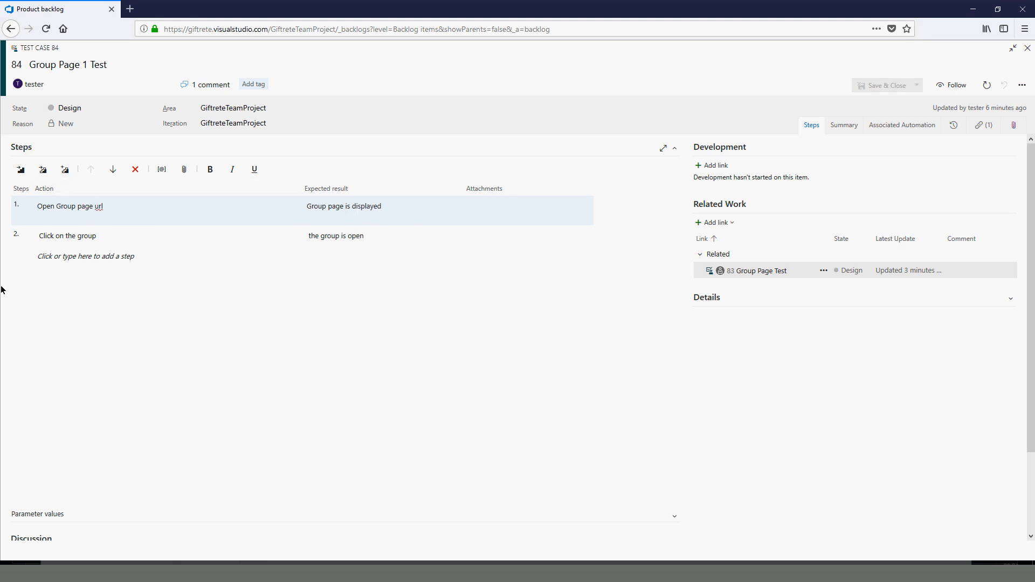
pyautogui.click(82, 238)
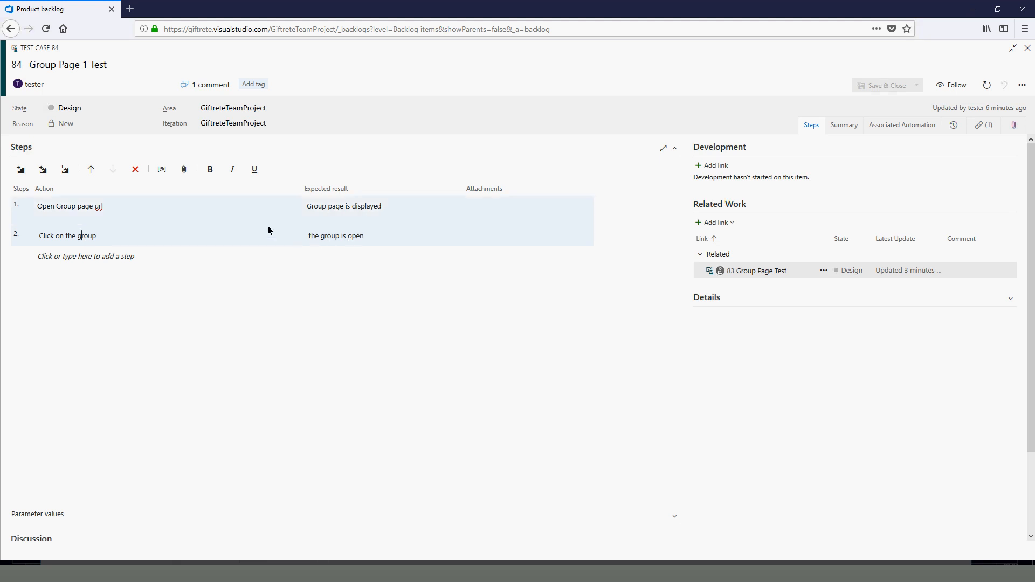
pyautogui.click(247, 202)
pyautogui.click(773, 274)
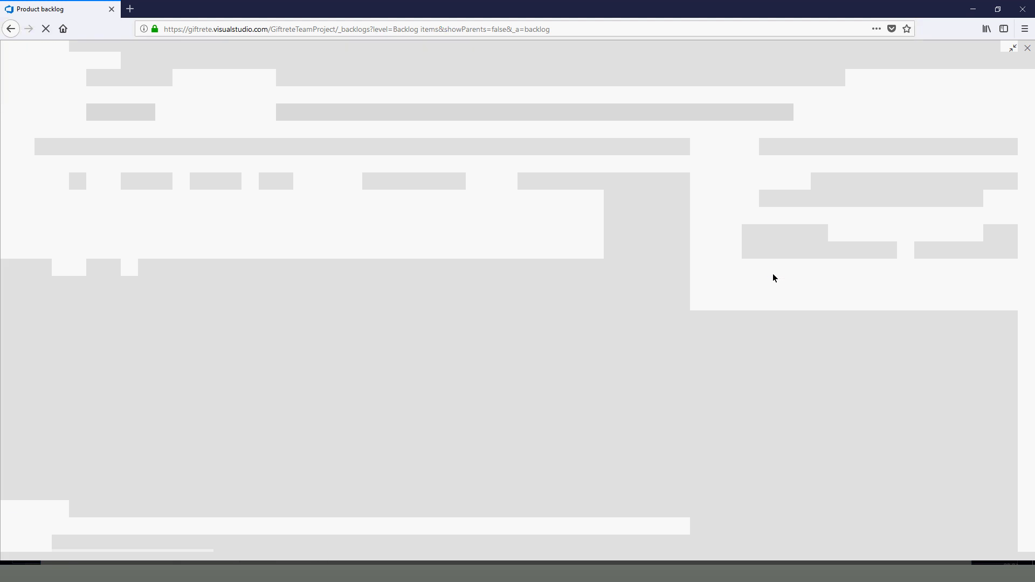
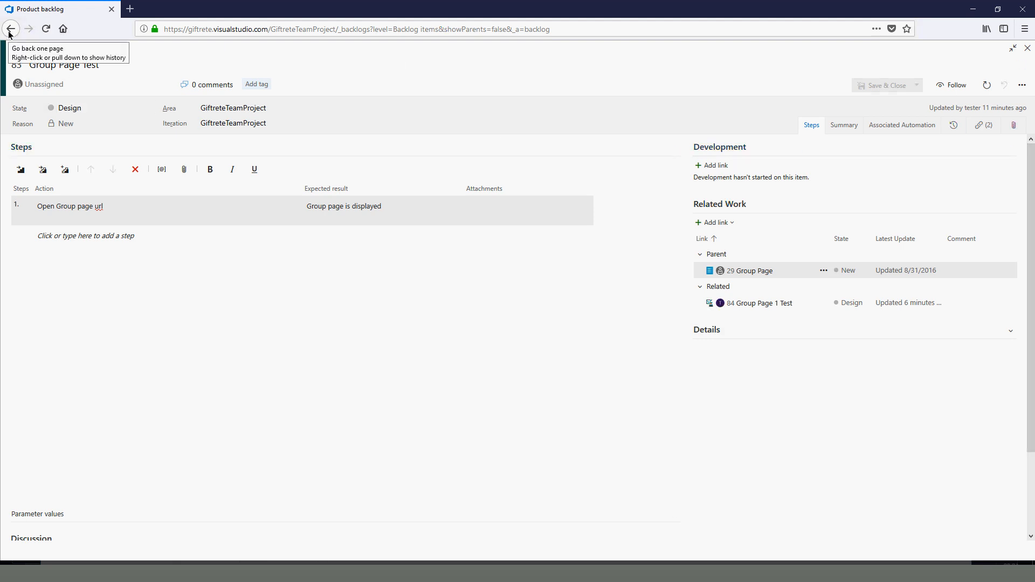
pyautogui.moveTo(336, 30); pyautogui.dragTo(666, 19)
pyautogui.rightClick(966, 69)
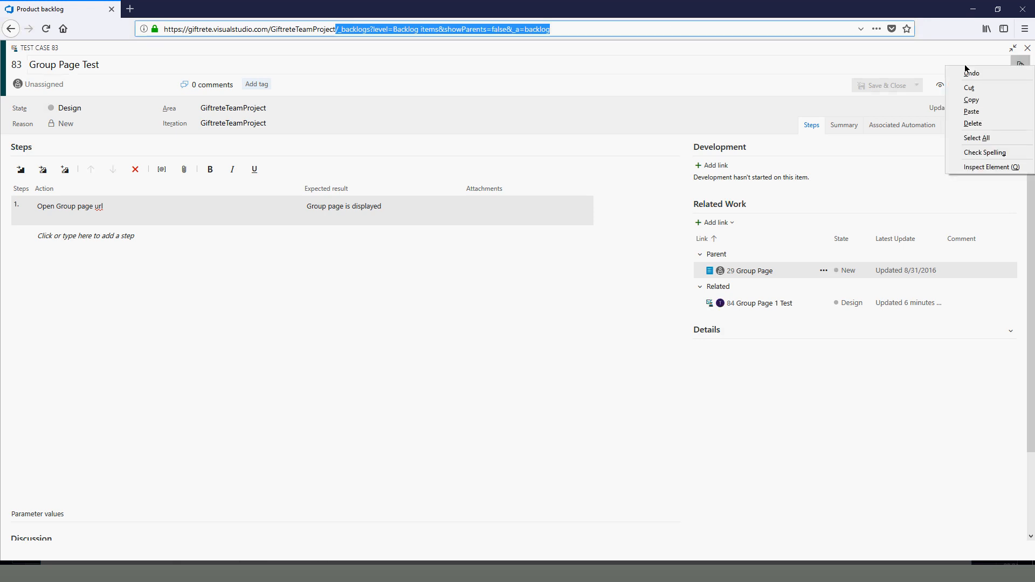
pyautogui.click(727, 30)
pyautogui.press('BackSpace')
pyautogui.press('BackSpace')
pyautogui.press('BackSpace')
pyautogui.press('BackSpace')
pyautogui.press('BackSpace')
pyautogui.press('BackSpace')
pyautogui.press('BackSpace')
pyautogui.press('BackSpace')
pyautogui.press('BackSpace')
pyautogui.press('BackSpace')
pyautogui.press('BackSpace')
pyautogui.press('BackSpace')
pyautogui.press('BackSpace')
pyautogui.press('BackSpace')
pyautogui.press('BackSpace')
pyautogui.press('BackSpace')
pyautogui.press('BackSpace')
pyautogui.press('BackSpace')
pyautogui.press('BackSpace')
pyautogui.press('BackSpace')
pyautogui.press('BackSpace')
pyautogui.press('BackSpace')
pyautogui.press('BackSpace')
pyautogui.press('BackSpace')
pyautogui.press('BackSpace')
pyautogui.press('BackSpace')
pyautogui.press('BackSpace')
pyautogui.press('BackSpace')
pyautogui.press('BackSpace')
pyautogui.press('BackSpace')
pyautogui.press('BackSpace')
pyautogui.press('BackSpace')
pyautogui.press('BackSpace')
pyautogui.press('BackSpace')
pyautogui.press('BackSpace')
pyautogui.press('BackSpace')
pyautogui.press('BackSpace')
pyautogui.press('BackSpace')
pyautogui.press('BackSpace')
pyautogui.press('BackSpace')
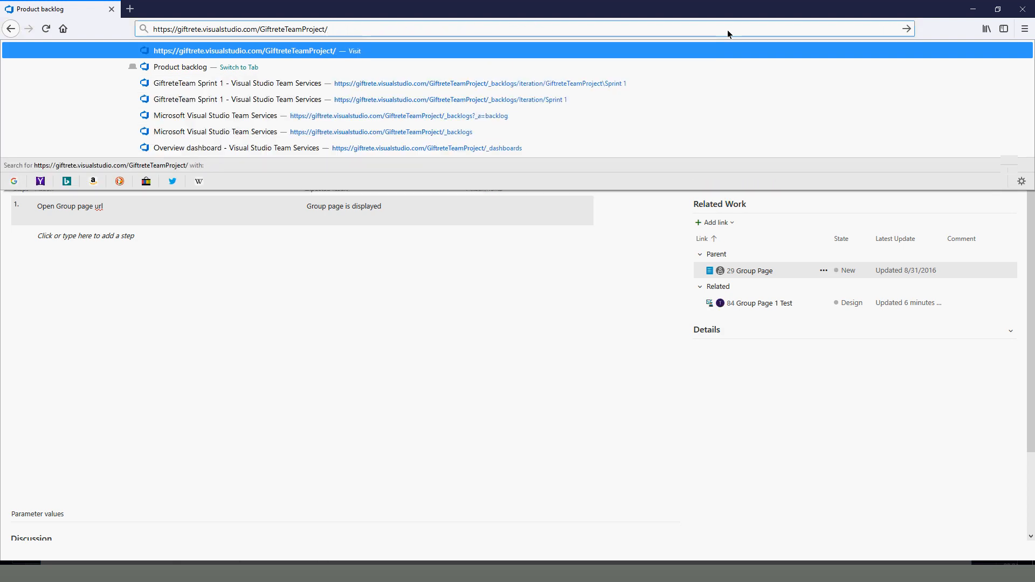
pyautogui.press('Return')
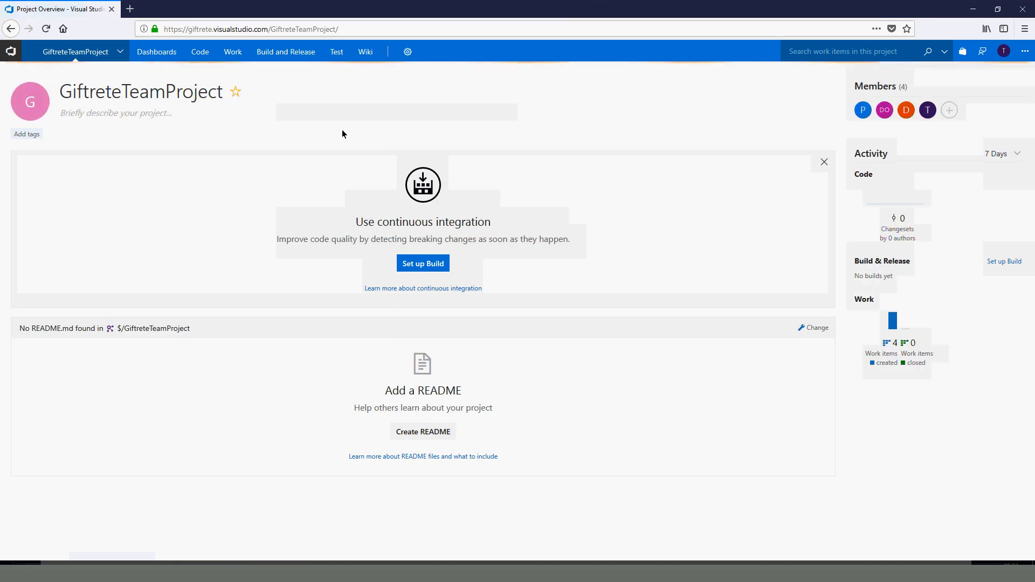
# Open the product backlog from the project dashboard and add a Product Backlog Item titled "Searching a Product"
pyautogui.click(174, 59)
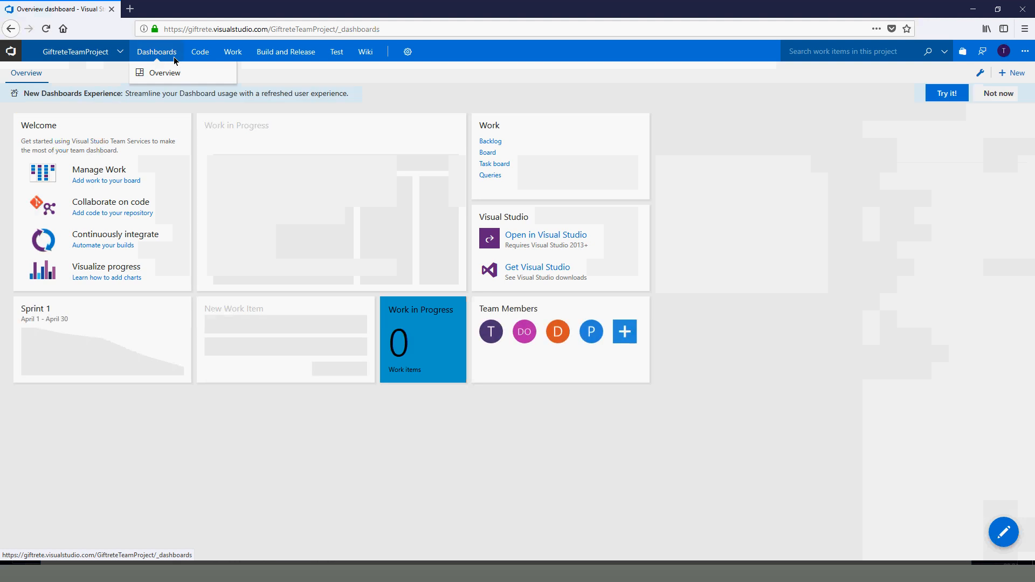
pyautogui.click(491, 142)
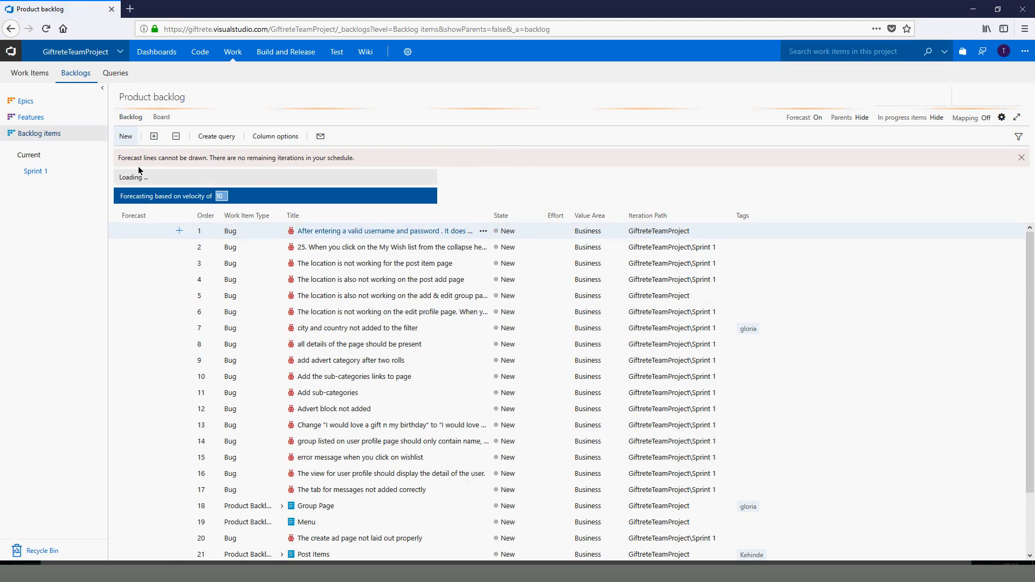
pyautogui.click(131, 138)
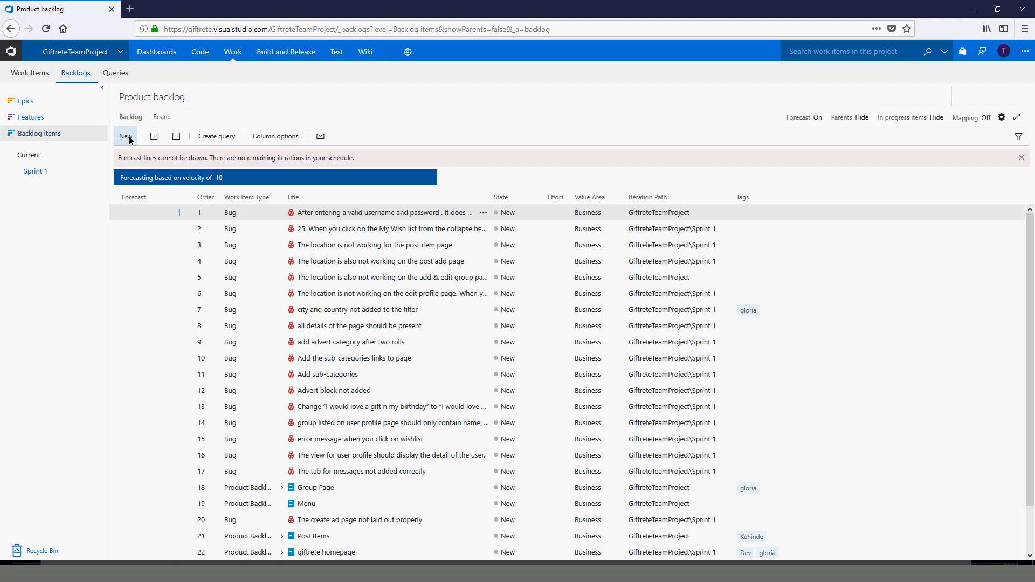
pyautogui.click(130, 139)
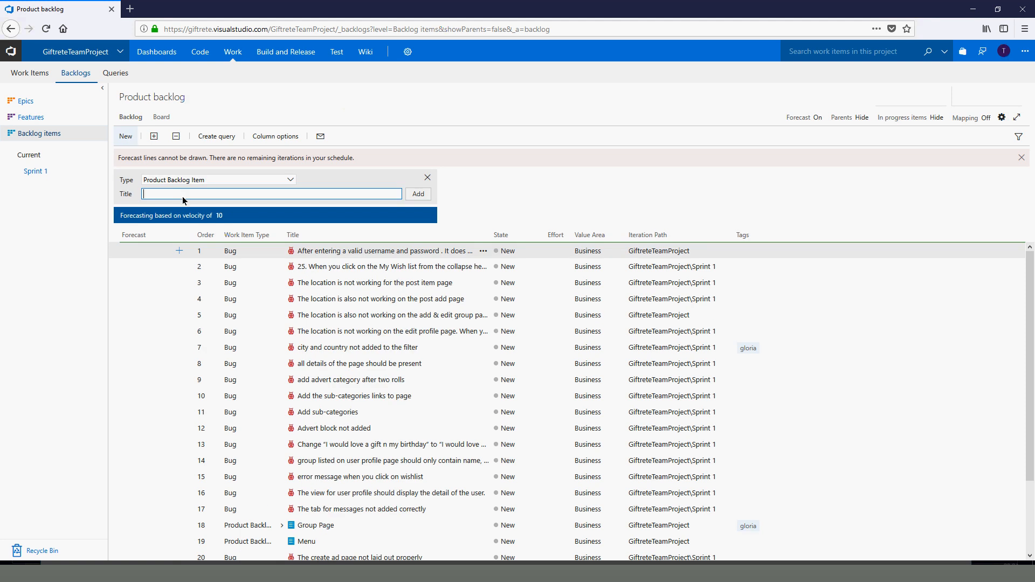
pyautogui.write('Searching')
pyautogui.press('Return')
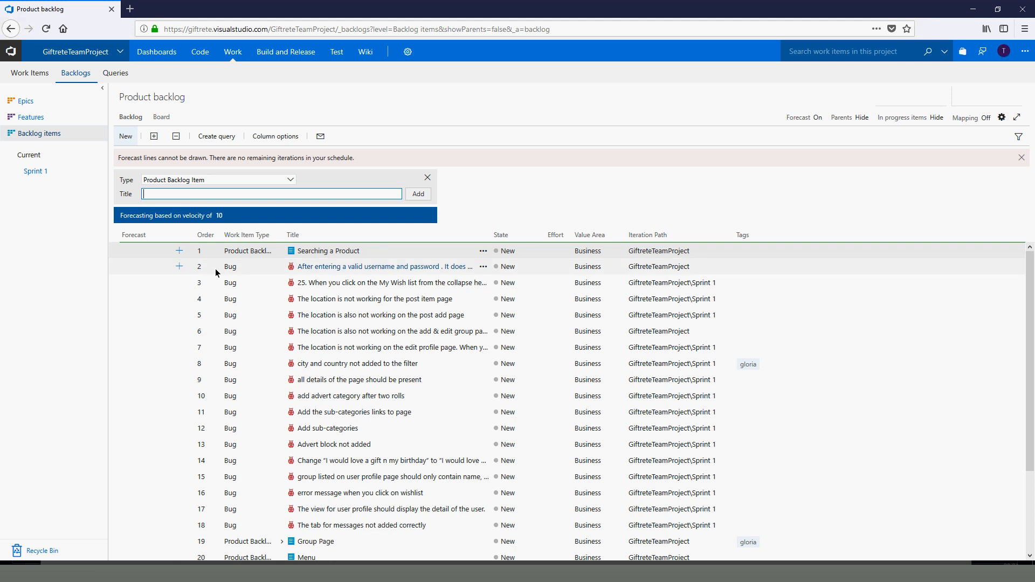
# Add a second Product Backlog Item, also titled "Searching a Product", to the backlog
pyautogui.scroll(-3, 216, 272)
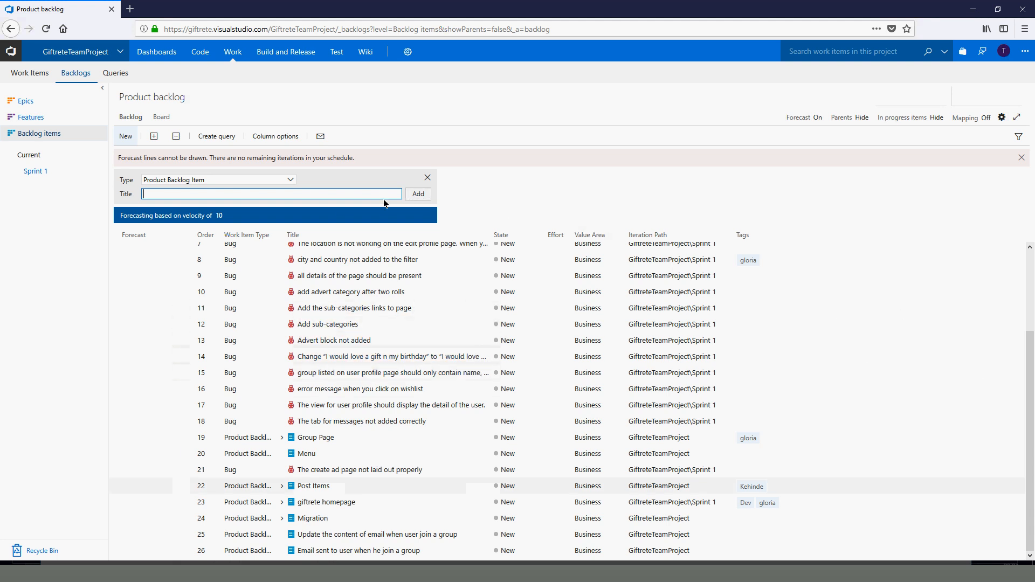
pyautogui.click(55, 134)
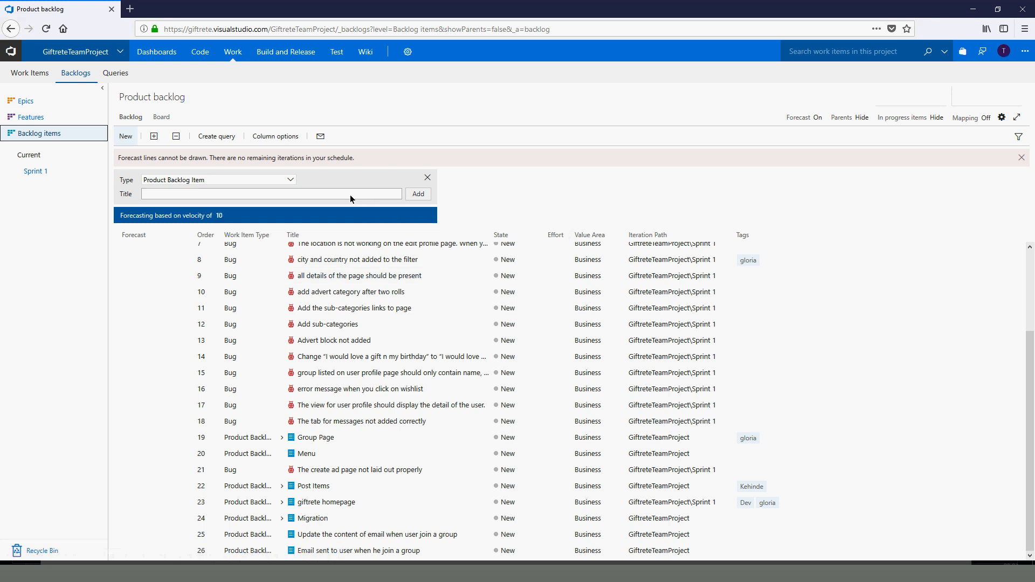
pyautogui.click(325, 194)
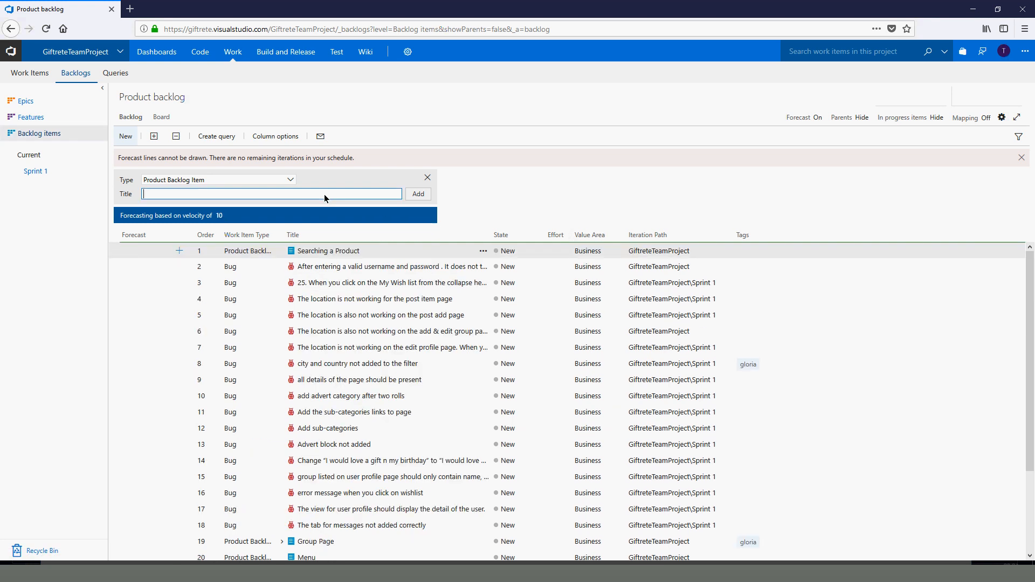
pyautogui.write('Searching an')
pyautogui.press('BackSpace')
pyautogui.write('Product')
pyautogui.click(413, 194)
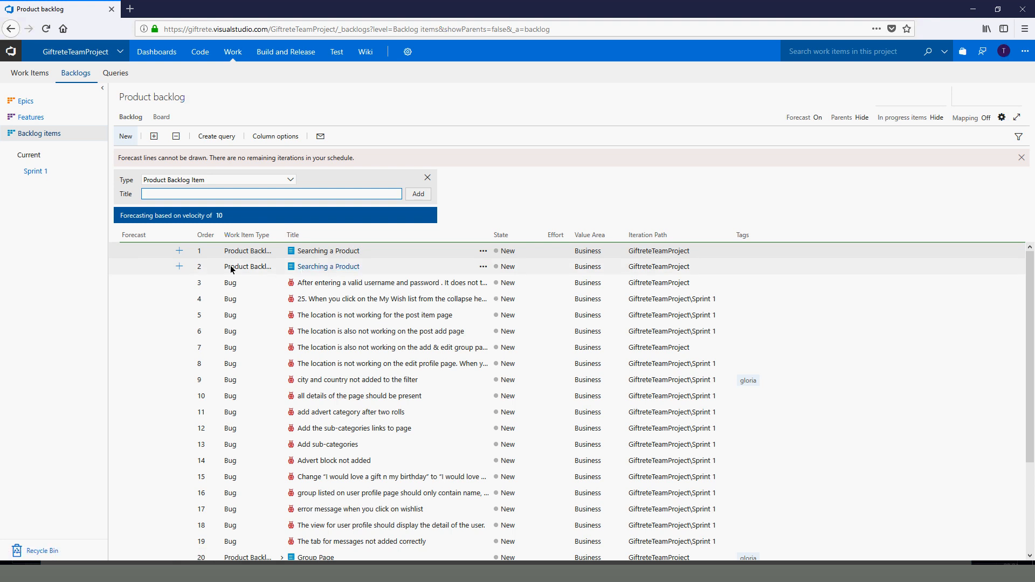
# Rename the first "Searching a Product" item in the backlog as "Product Posting" and save and close it
pyautogui.click(316, 252)
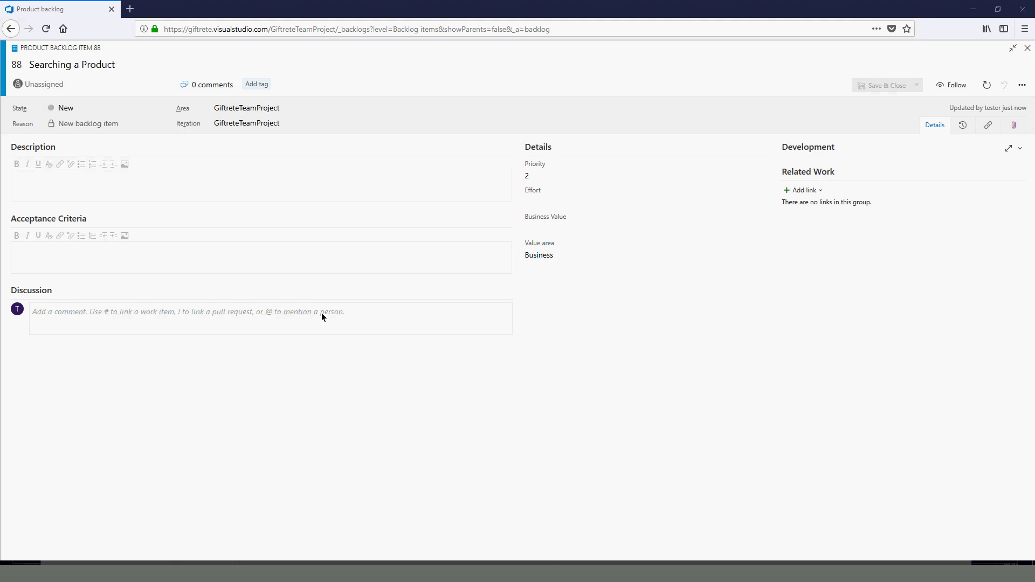
pyautogui.tripleClick(119, 67)
pyautogui.write('Pro')
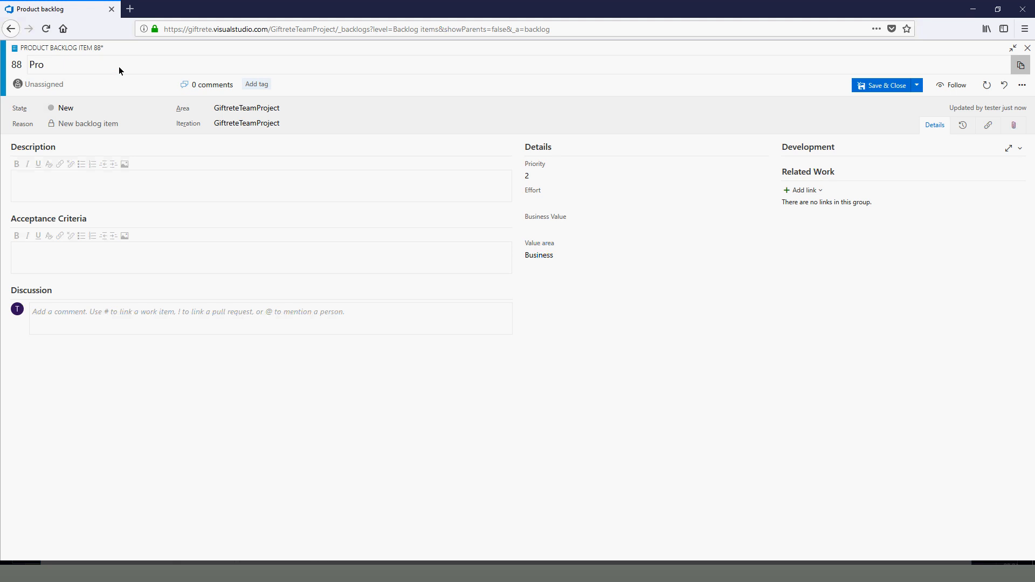
pyautogui.write('duct Posting')
pyautogui.click(865, 85)
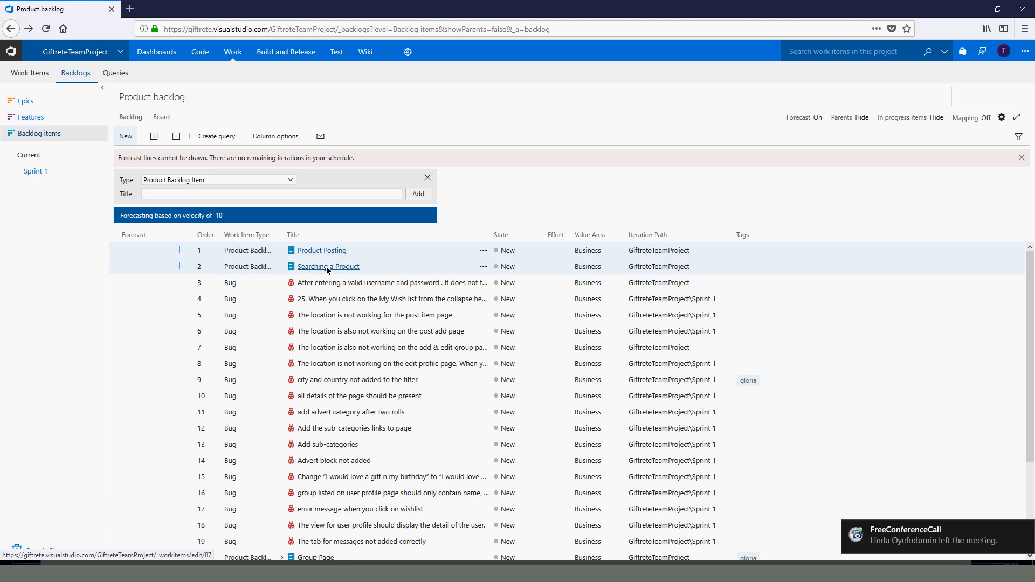
# Paste the copied product search requirements into the Description of "Searching a Product" and save the item without closing it
pyautogui.click(327, 267)
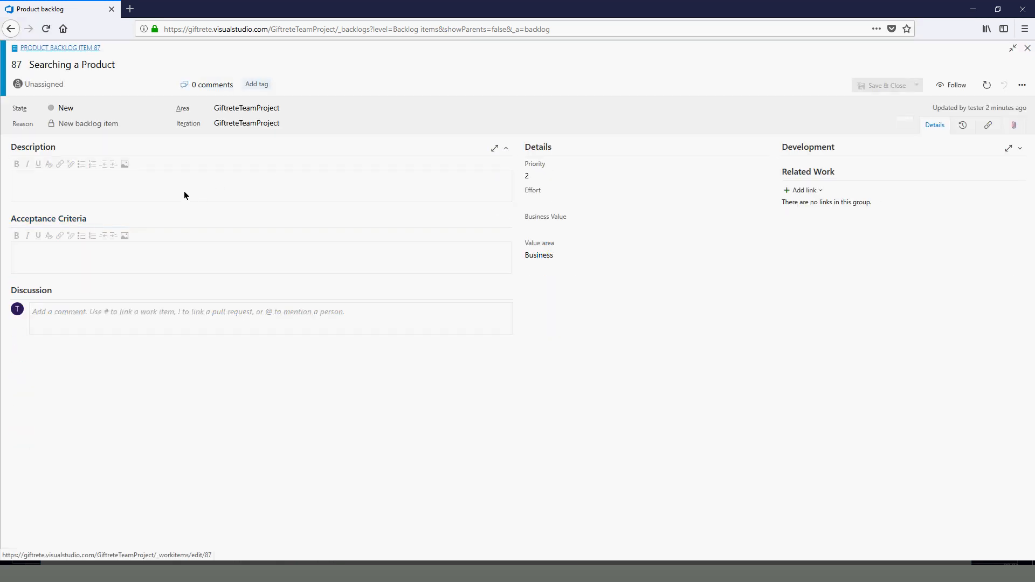
pyautogui.click(185, 195)
pyautogui.hotkey('ctrl', 'v')
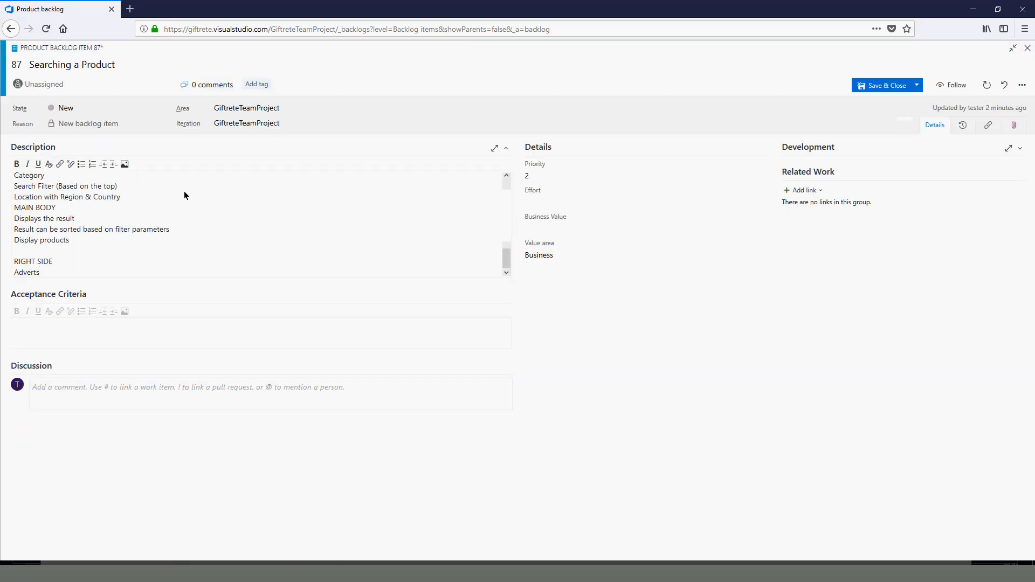
pyautogui.scroll(10, 506, 194)
pyautogui.click(504, 179)
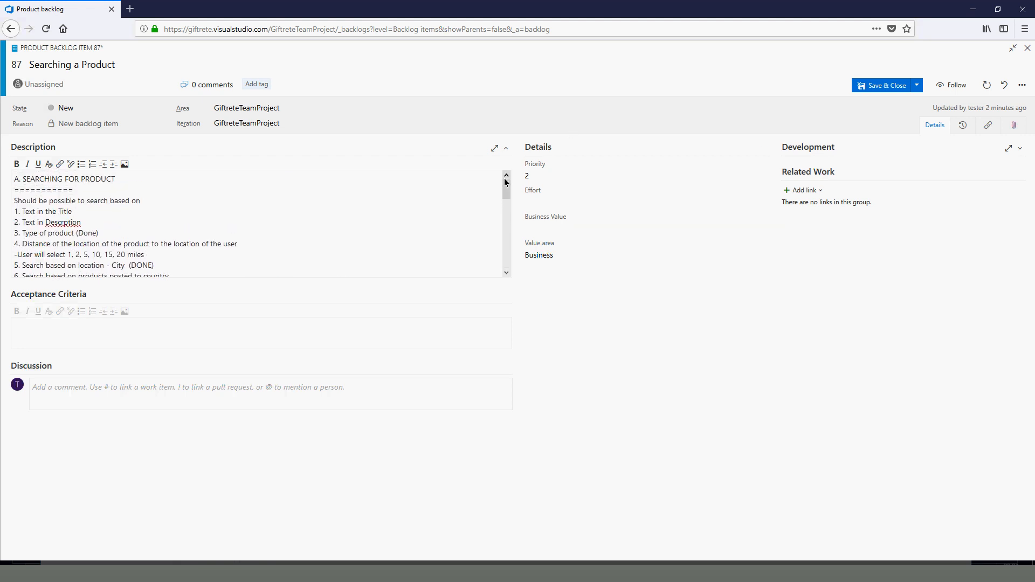
pyautogui.click(918, 85)
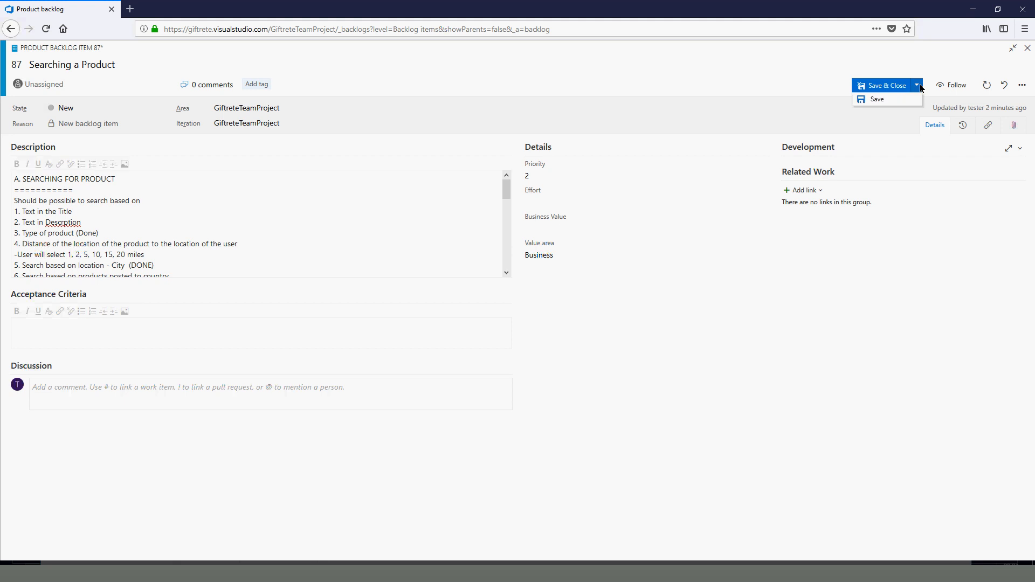
pyautogui.click(886, 99)
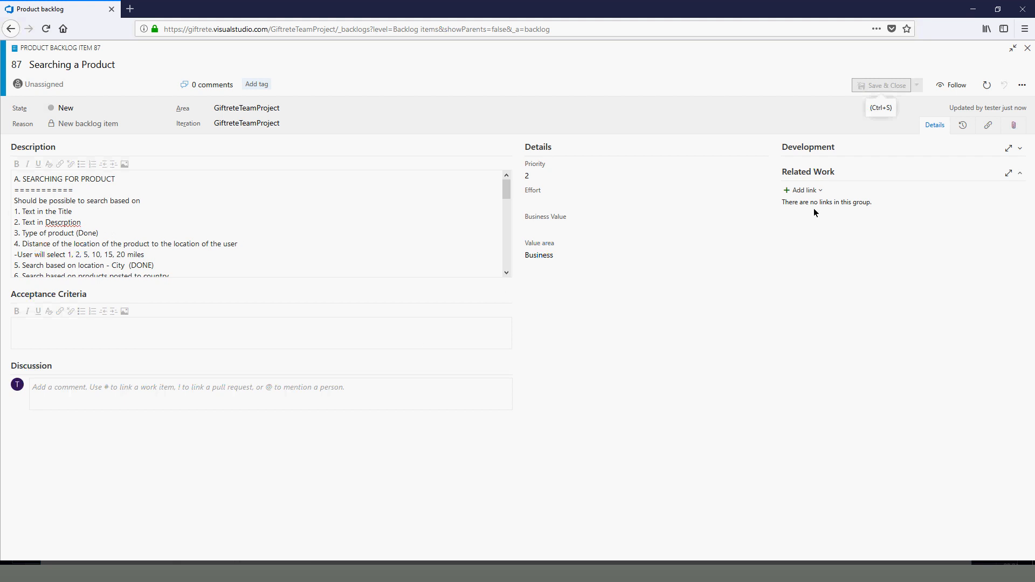
pyautogui.click(808, 191)
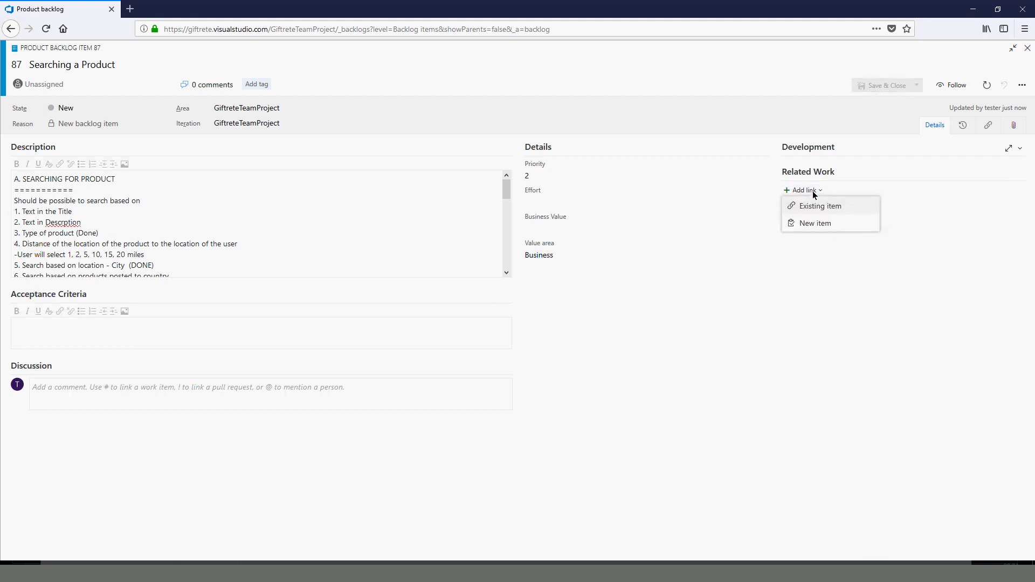
pyautogui.click(817, 221)
pyautogui.click(438, 295)
pyautogui.click(651, 291)
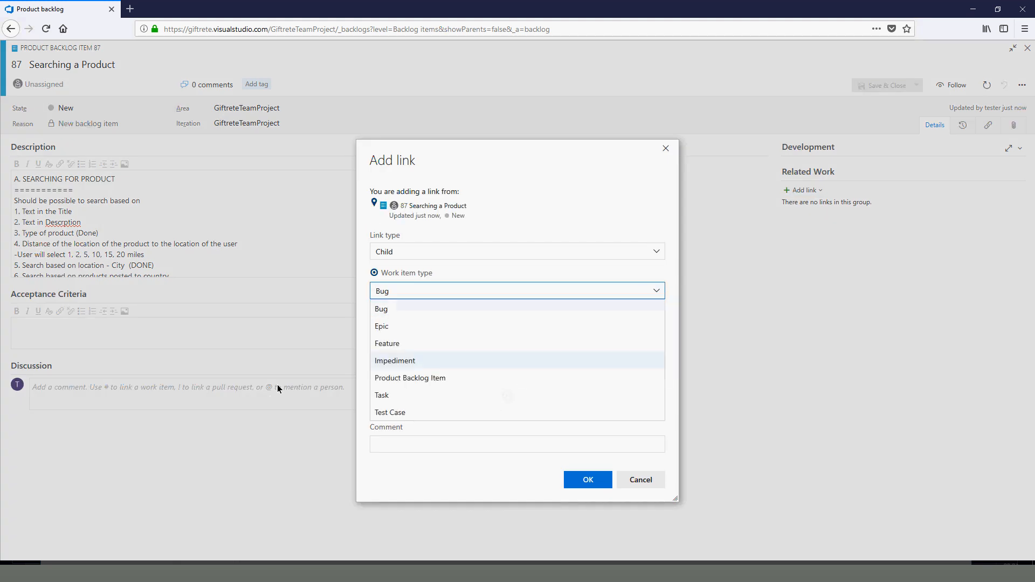
pyautogui.click(403, 412)
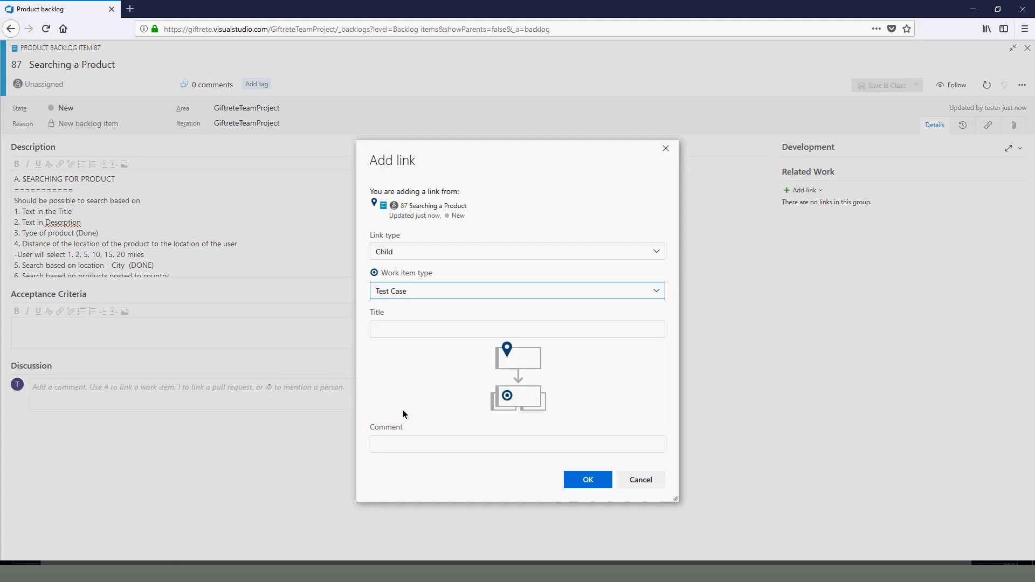
pyautogui.click(389, 331)
pyautogui.write('Searching')
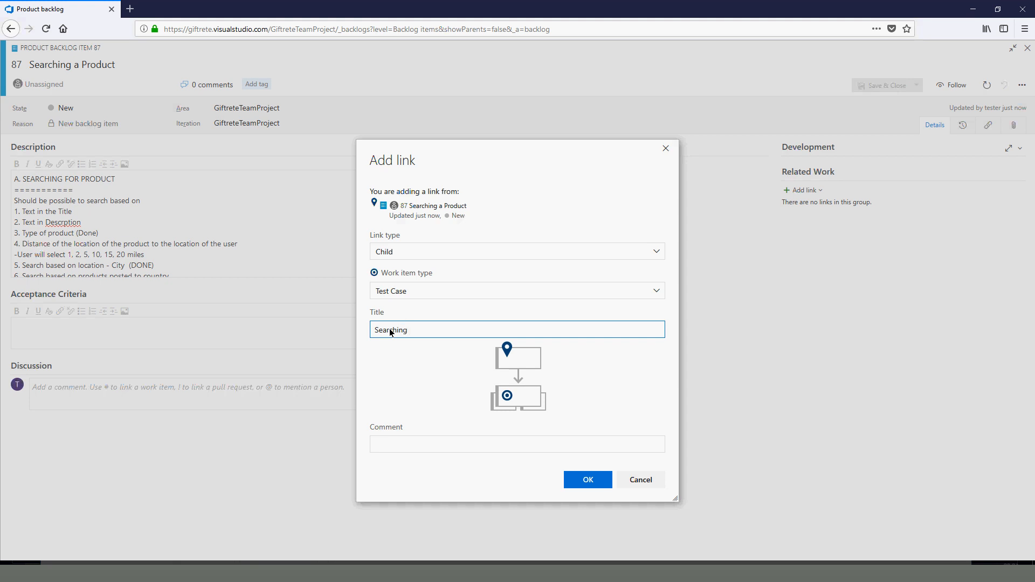
pyautogui.write(' a Product Testi')
pyautogui.click(607, 485)
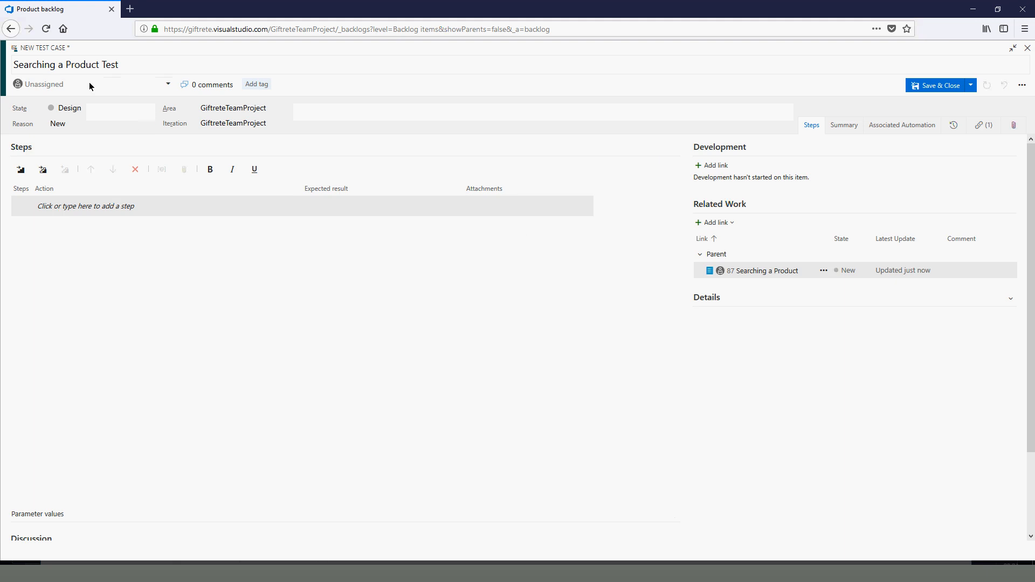
pyautogui.click(9, 32)
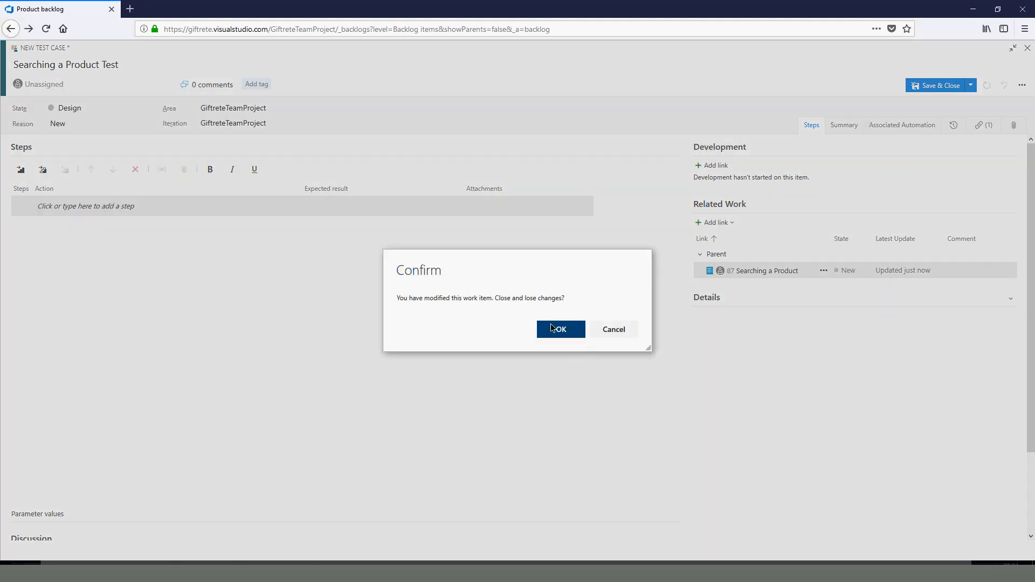
pyautogui.click(554, 328)
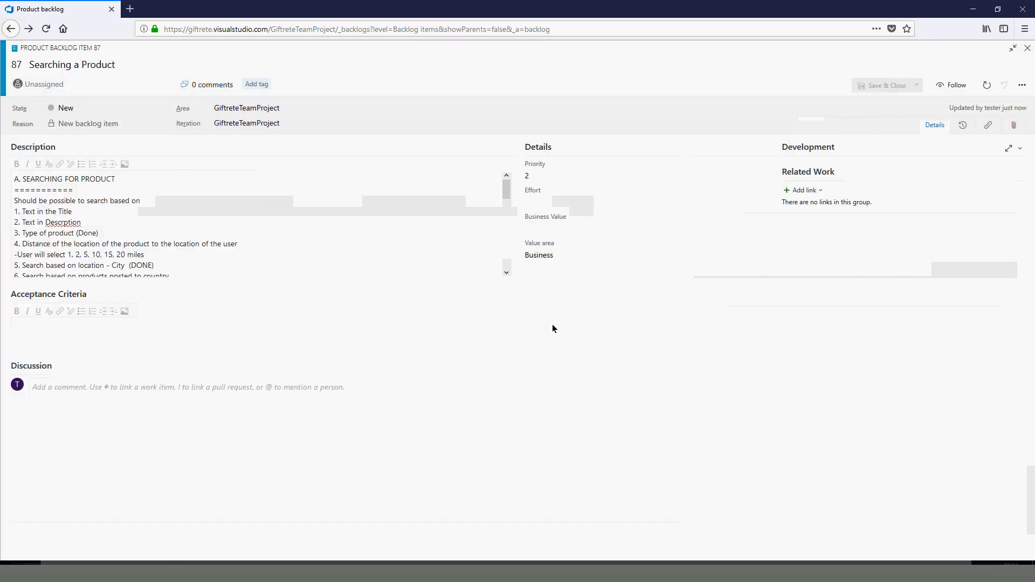
# Add a new child Test Case titled "Distance Calculation" to the "Searching a Product" item and save and close it
pyautogui.click(506, 272)
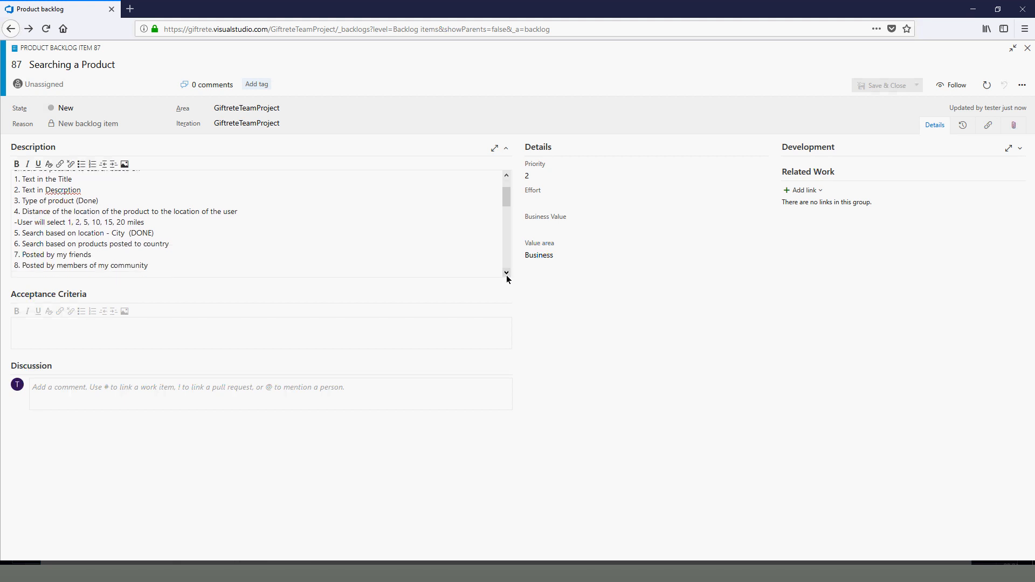
pyautogui.click(507, 275)
pyautogui.click(506, 275)
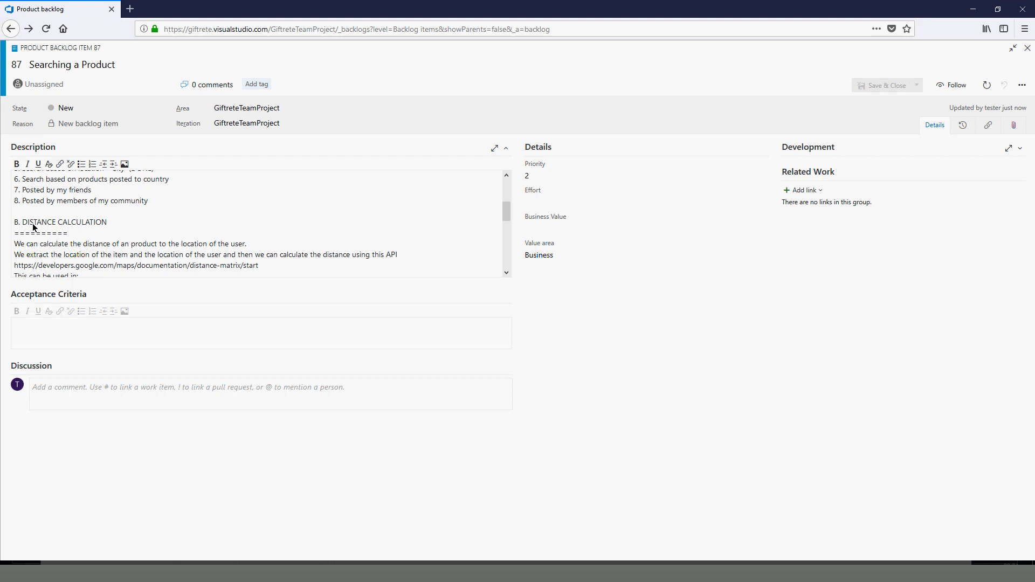
pyautogui.click(819, 191)
pyautogui.click(819, 222)
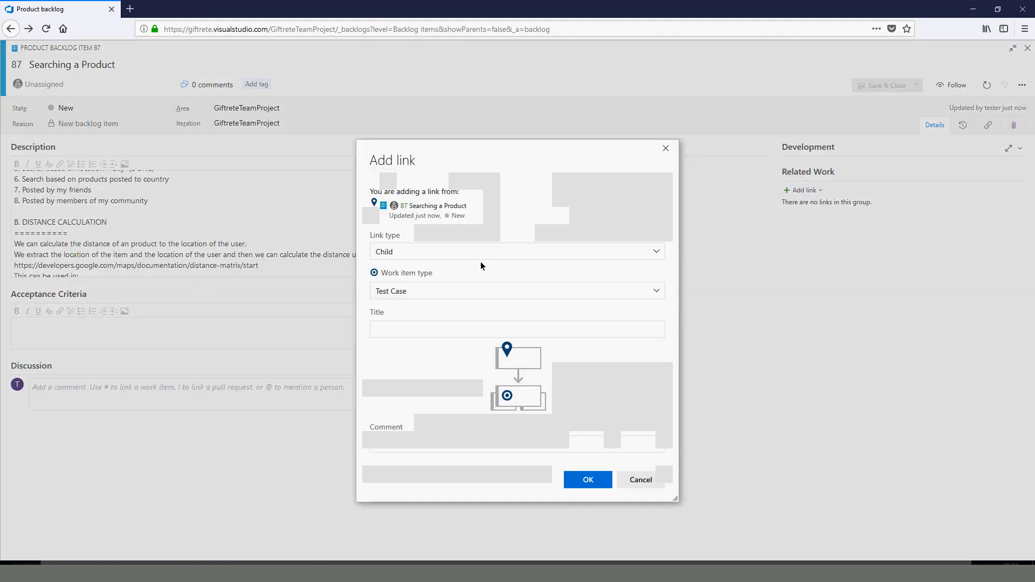
pyautogui.click(420, 329)
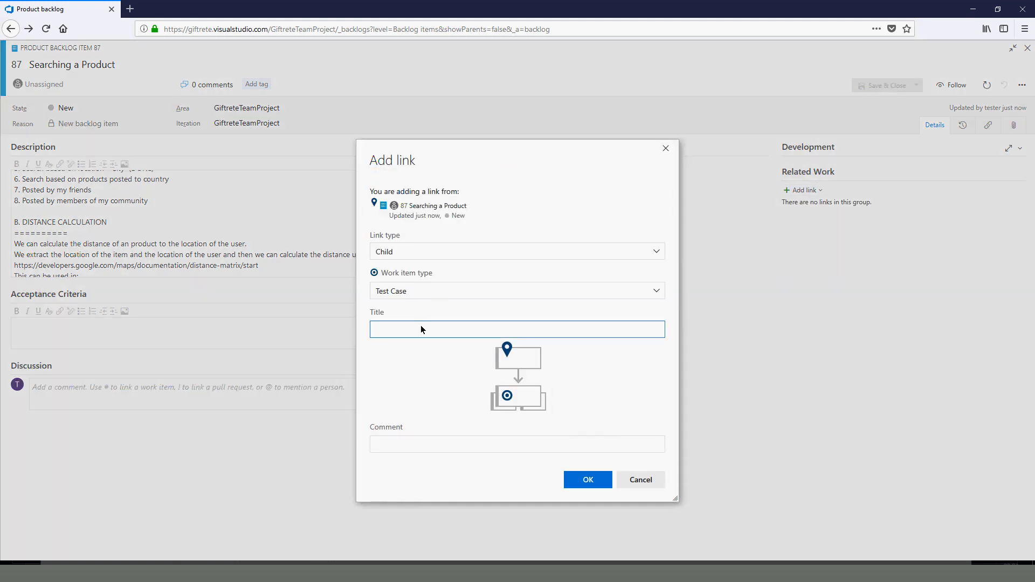
pyautogui.write('Distance Calculation')
pyautogui.click(585, 481)
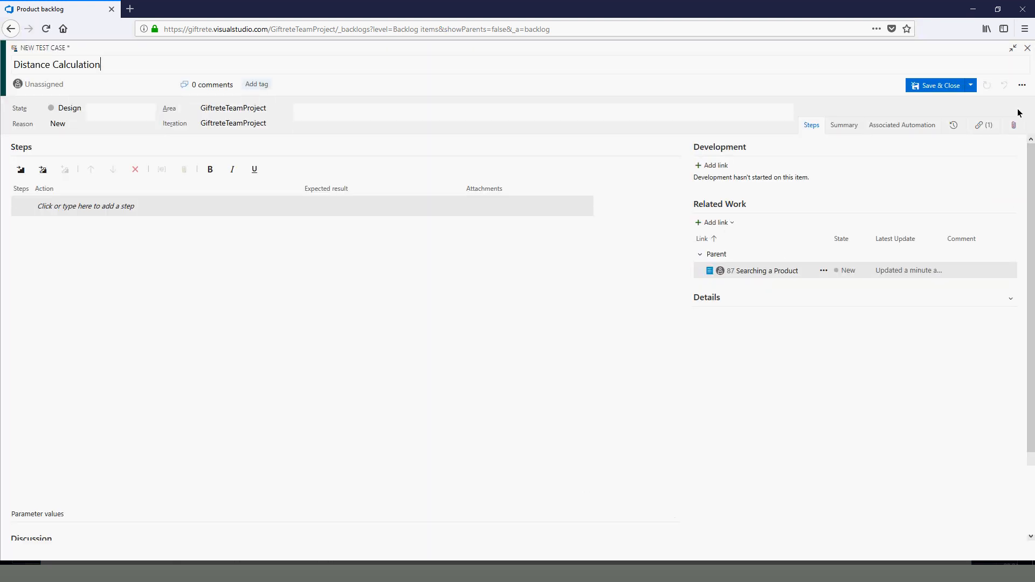
pyautogui.click(928, 87)
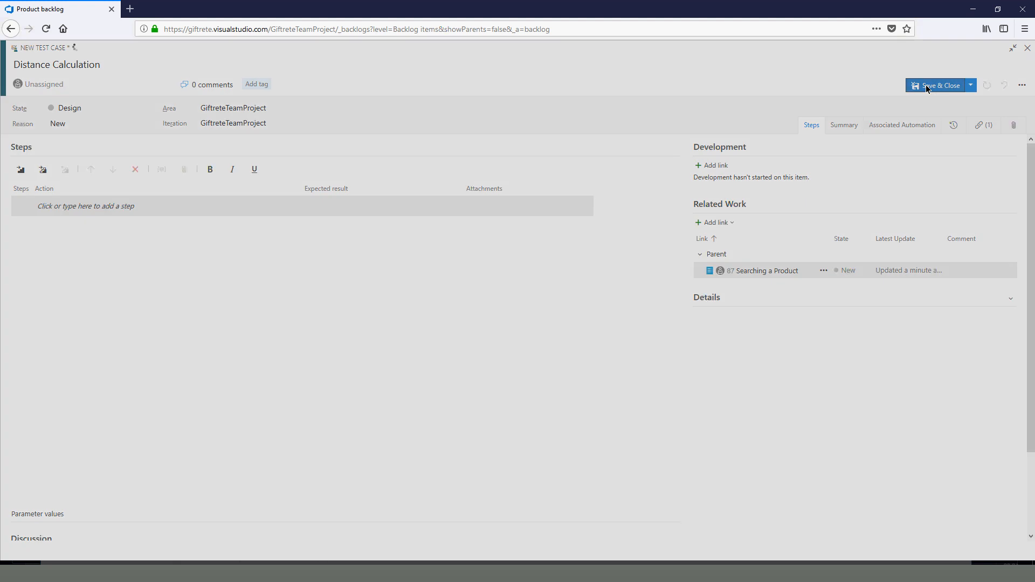
# Reopen "Searching a Product" from the backlog and add a saved child Test Case titled "Searching a Product Based on criteria"
pyautogui.click(11, 29)
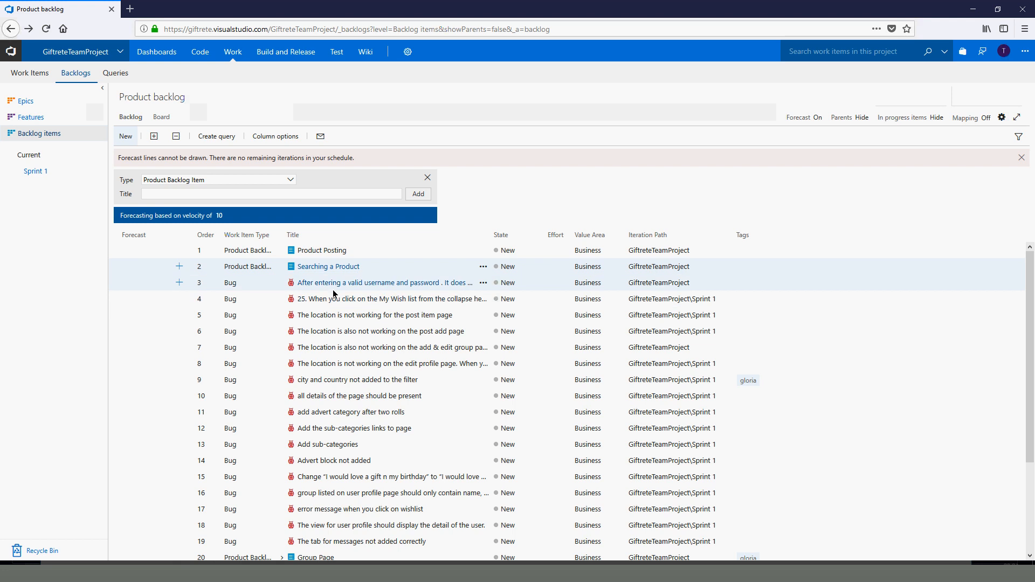
pyautogui.click(326, 267)
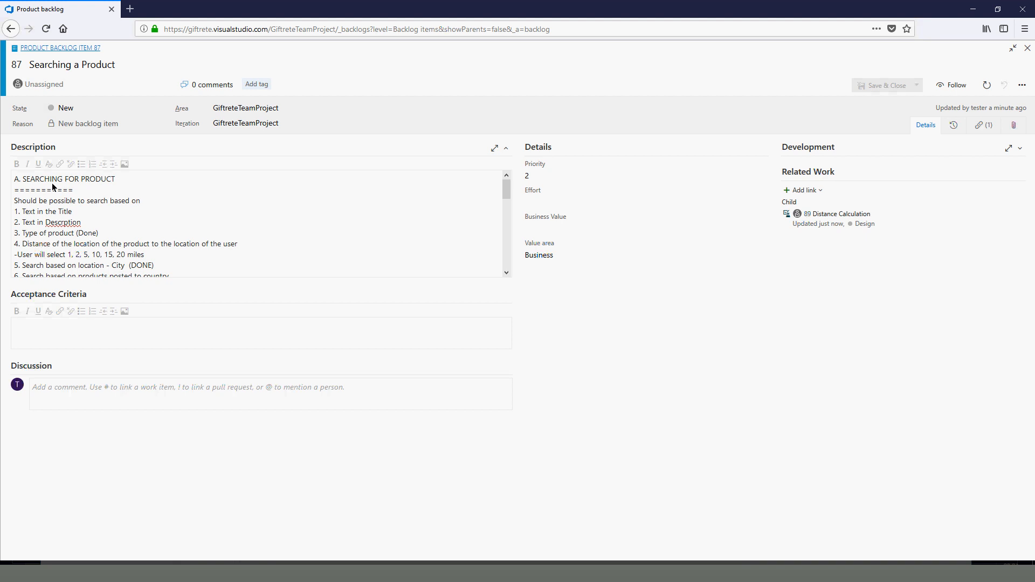
pyautogui.click(803, 191)
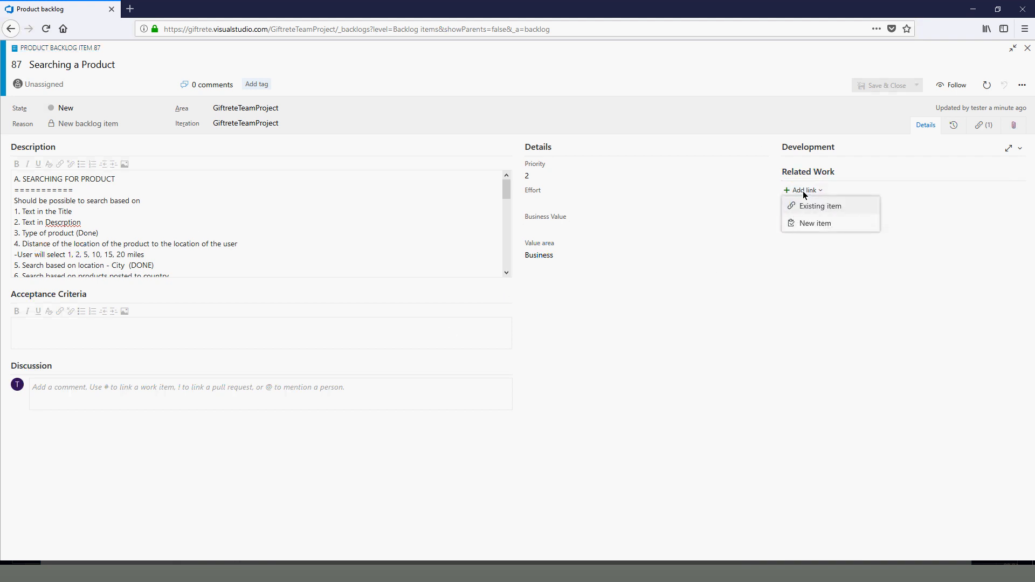
pyautogui.click(808, 225)
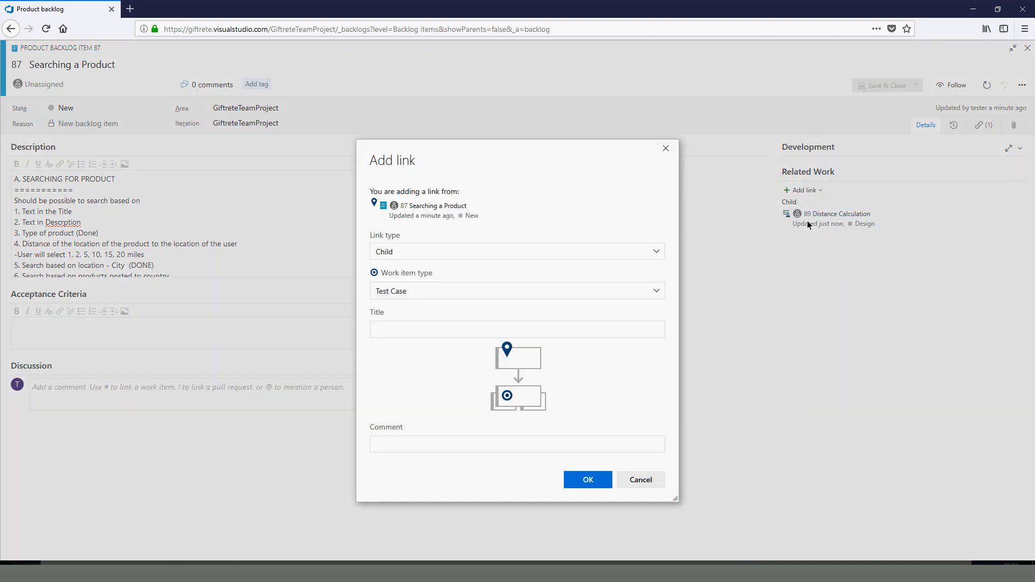
pyautogui.click(497, 338)
pyautogui.write('Sear')
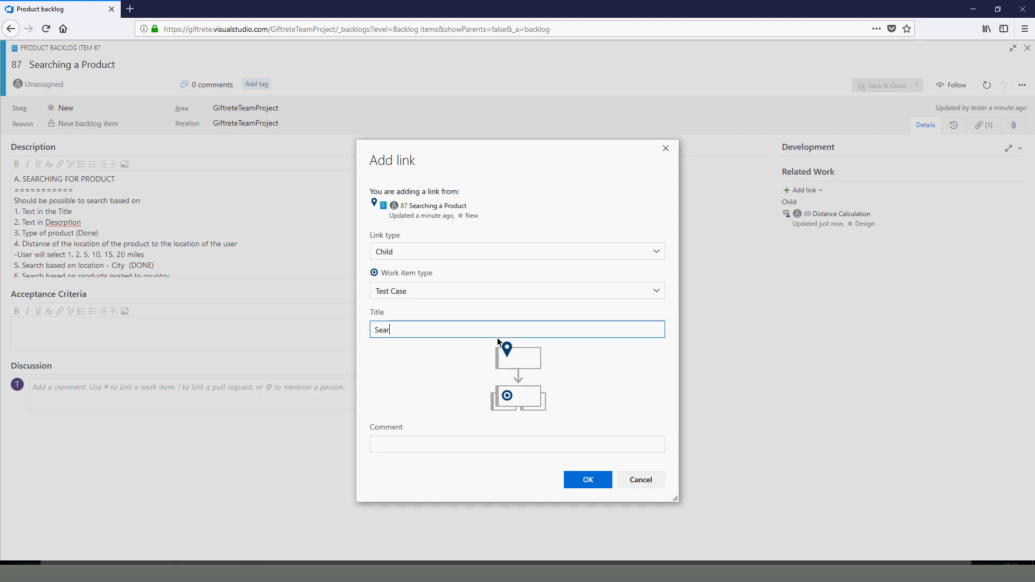
pyautogui.write('ching a Produc')
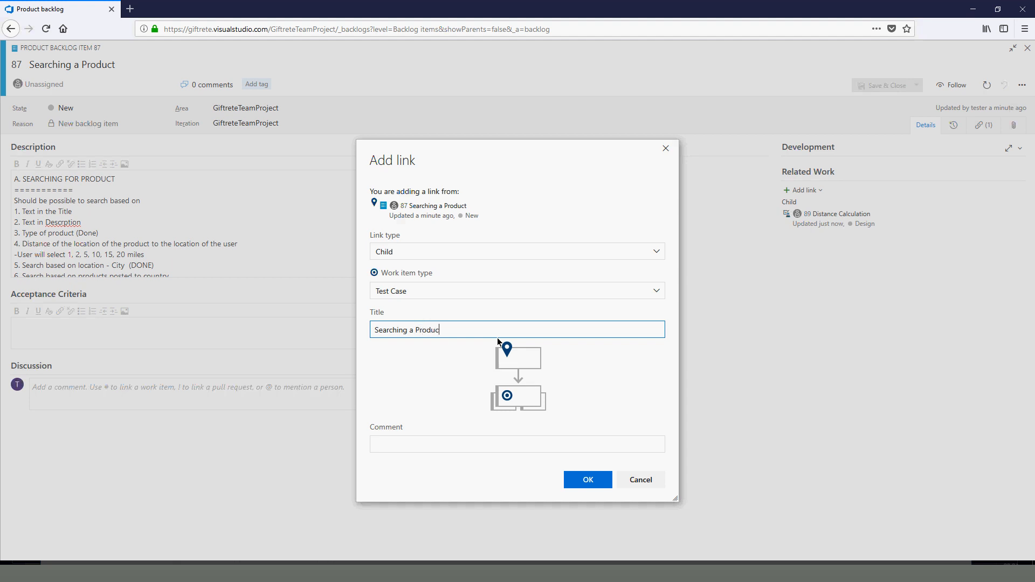
pyautogui.write('t Based on criteria')
pyautogui.press('Return')
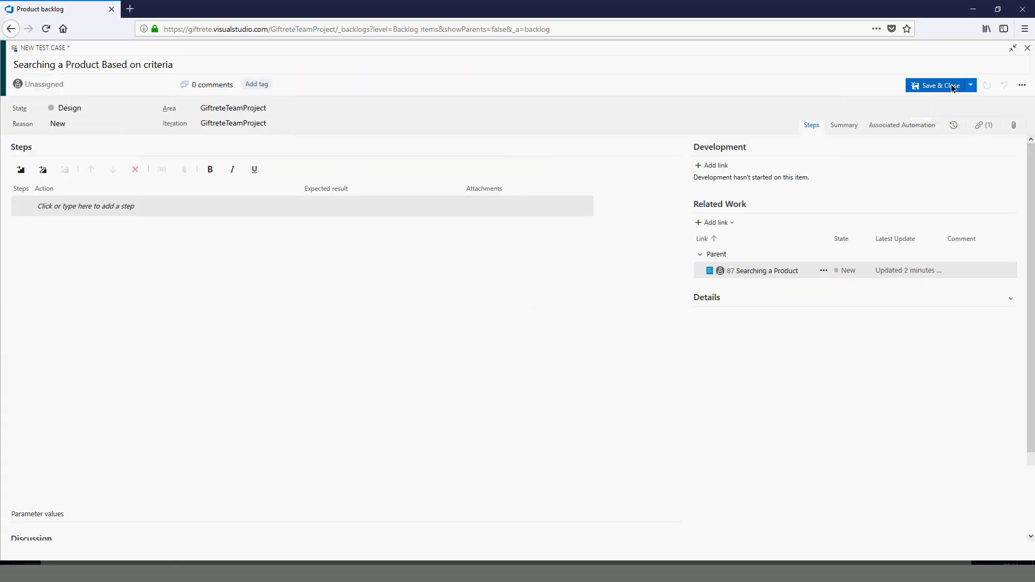
pyautogui.click(952, 86)
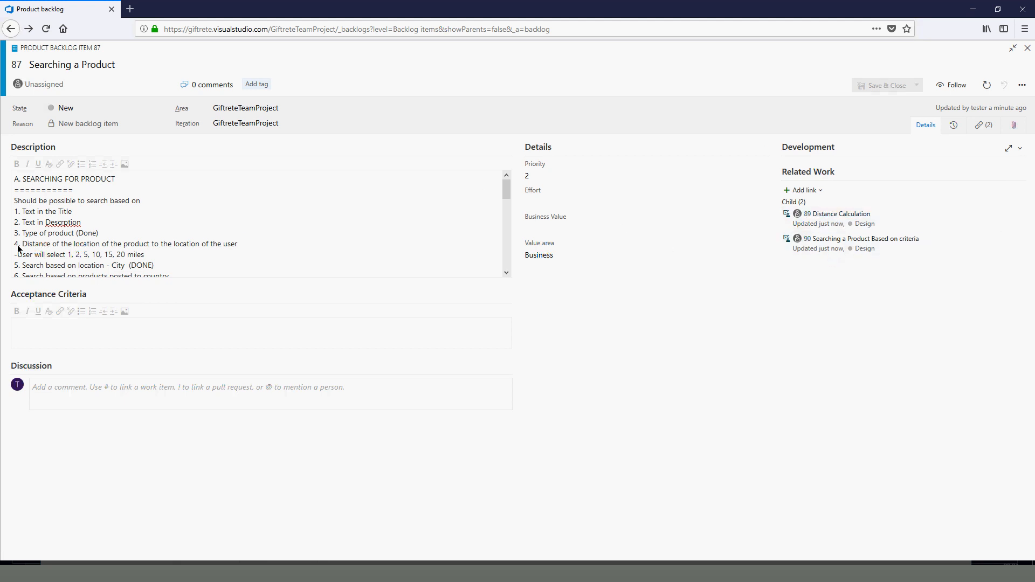
# Copy the search criteria from the Description into step 1's expected result of "Searching a Product Based on criteria", with the action "Go to the search url"
pyautogui.moveTo(14, 201); pyautogui.dragTo(170, 276)
pyautogui.hotkey('ctrl', 'c')
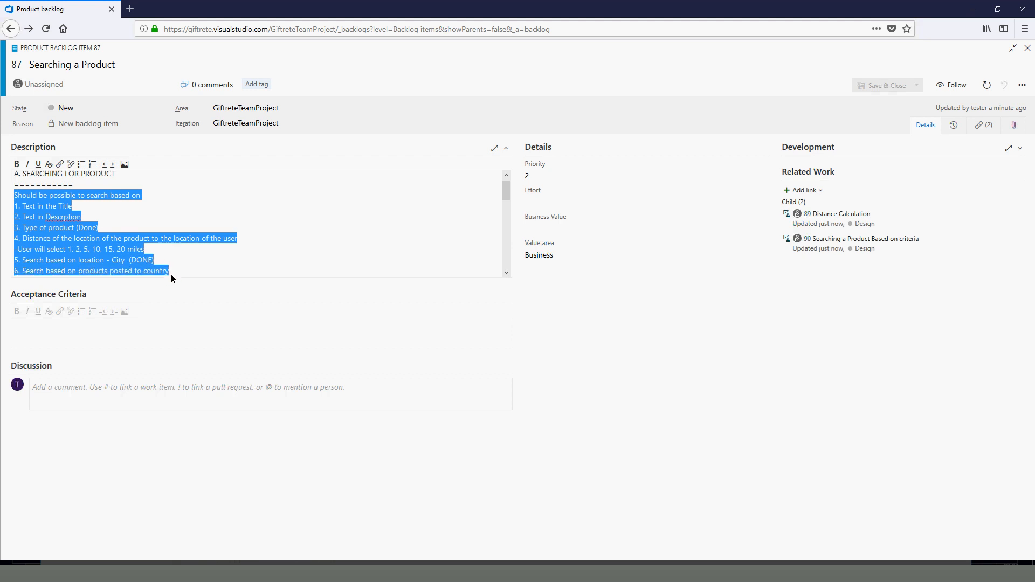
pyautogui.click(867, 243)
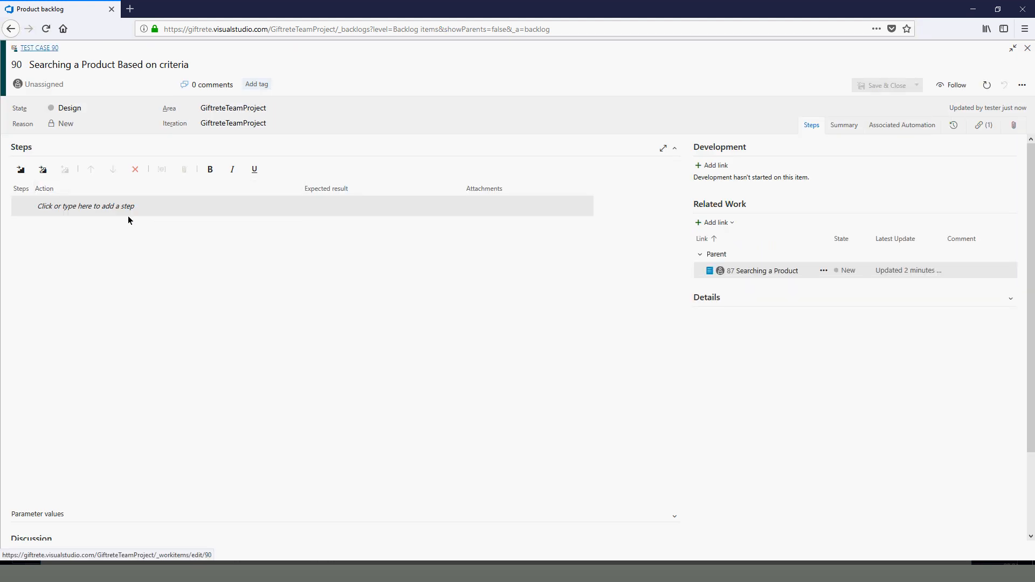
pyautogui.click(107, 208)
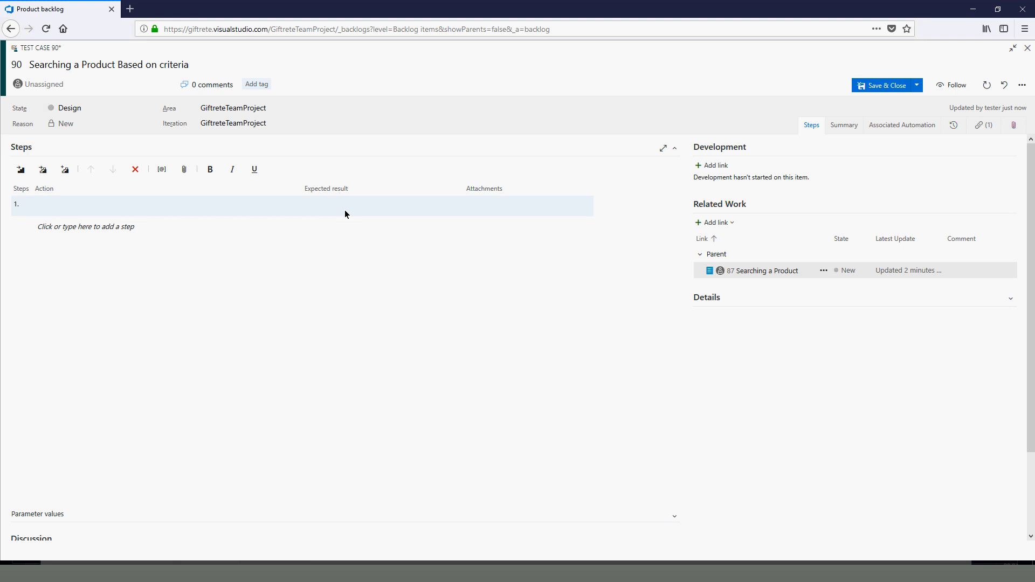
pyautogui.hotkey('ctrl', 'v')
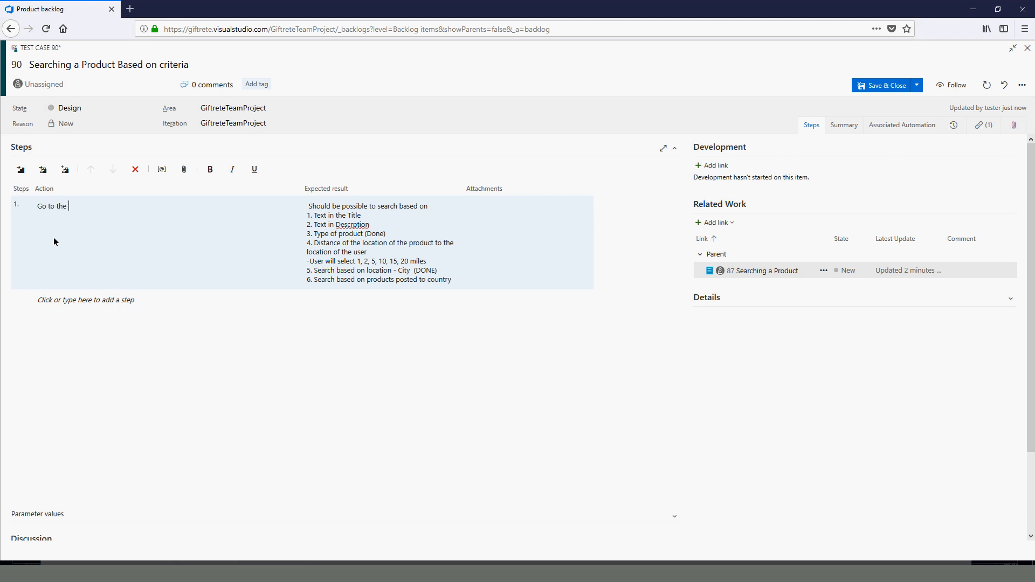
pyautogui.write('ch url')
# Replace the search criteria in step 1's expected result with "The page is opened successfully"
pyautogui.click(311, 210)
pyautogui.hotkey('ctrl', 'a')
pyautogui.click(311, 211)
pyautogui.hotkey('ctrl', 'a')
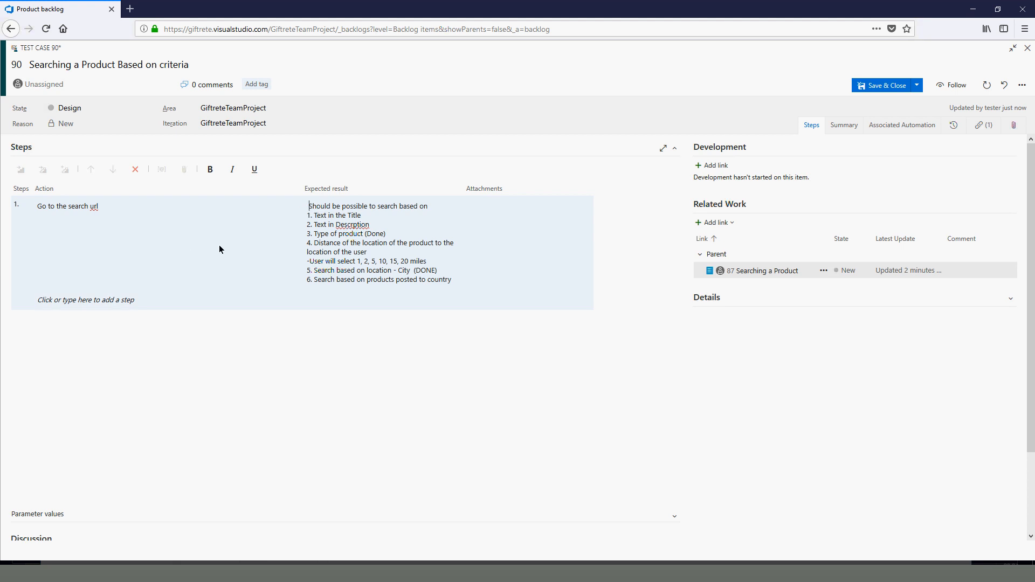
pyautogui.press('Delete')
pyautogui.press('Delete')
pyautogui.press('Delete')
pyautogui.press('Delete')
pyautogui.press('Delete')
pyautogui.press('Delete')
pyautogui.press('Delete')
pyautogui.press('Delete')
pyautogui.press('Delete')
pyautogui.press('Delete')
pyautogui.press('Delete')
pyautogui.press('Delete')
pyautogui.press('Delete')
pyautogui.press('Delete')
pyautogui.press('Delete')
pyautogui.press('Delete')
pyautogui.press('Delete')
pyautogui.press('Delete')
pyautogui.press('Delete')
pyautogui.press('Delete')
pyautogui.press('Delete')
pyautogui.press('Delete')
pyautogui.press('Delete')
pyautogui.press('Delete')
pyautogui.press('Delete')
pyautogui.press('Delete')
pyautogui.press('Delete')
pyautogui.press('Delete')
pyautogui.press('Delete')
pyautogui.press('Delete')
pyautogui.press('Delete')
pyautogui.press('Delete')
pyautogui.press('Delete')
pyautogui.press('Delete')
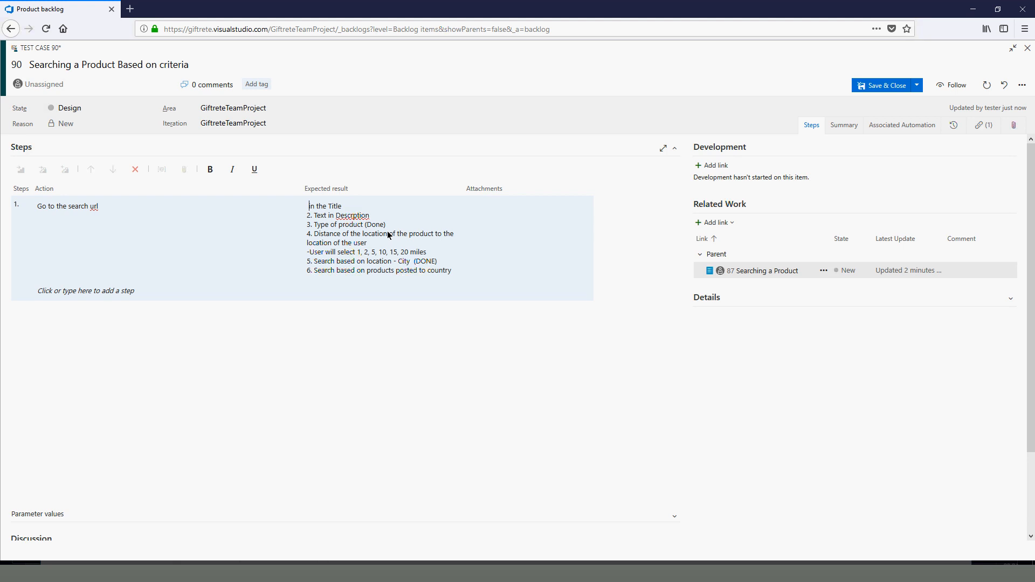
pyautogui.press('Delete')
pyautogui.press('Delete')
pyautogui.press('Delete')
pyautogui.press('Delete')
pyautogui.press('Delete')
pyautogui.press('Delete')
pyautogui.press('Delete')
pyautogui.press('Delete')
pyautogui.press('Delete')
pyautogui.press('Delete')
pyautogui.press('Delete')
pyautogui.press('Delete')
pyautogui.press('Delete')
pyautogui.press('Delete')
pyautogui.press('Delete')
pyautogui.press('Delete')
pyautogui.press('Delete')
pyautogui.press('Delete')
pyautogui.press('Delete')
pyautogui.press('Delete')
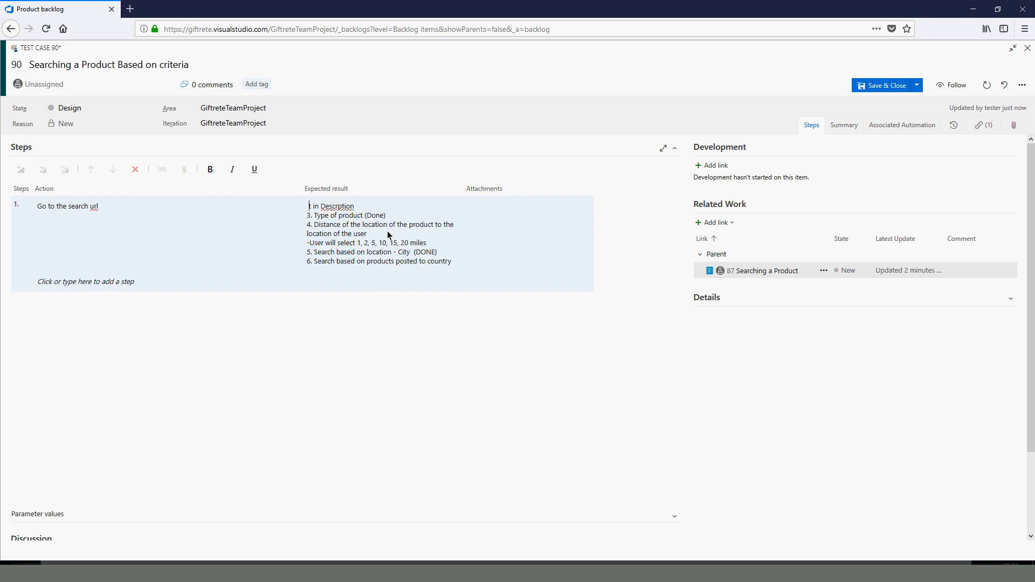
pyautogui.press('Delete')
pyautogui.press('Delete')
pyautogui.press('Delete')
pyautogui.press('Delete')
pyautogui.press('Delete')
pyautogui.press('Delete')
pyautogui.press('Delete')
pyautogui.press('Delete')
pyautogui.press('Delete')
pyautogui.press('Delete')
pyautogui.press('Delete')
pyautogui.press('Delete')
pyautogui.press('Delete')
pyautogui.press('Delete')
pyautogui.press('Delete')
pyautogui.press('Delete')
pyautogui.press('Delete')
pyautogui.press('Delete')
pyautogui.press('Delete')
pyautogui.press('Delete')
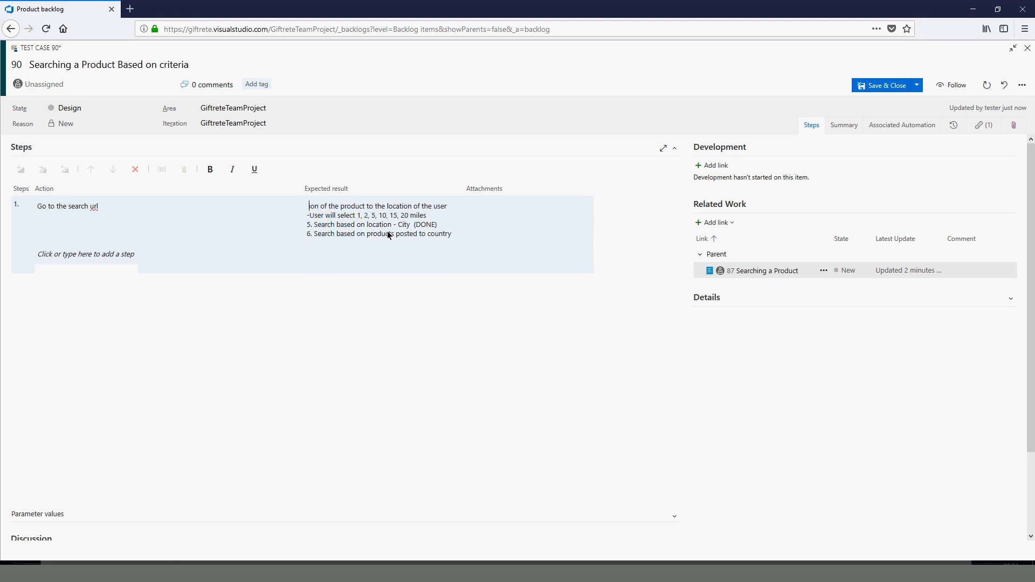
pyautogui.press('Delete')
pyautogui.press('Delete')
pyautogui.press('Delete')
pyautogui.press('Delete')
pyautogui.press('Delete')
pyautogui.press('Delete')
pyautogui.press('Delete')
pyautogui.press('Delete')
pyautogui.press('Delete')
pyautogui.press('Delete')
pyautogui.press('Delete')
pyautogui.press('Delete')
pyautogui.press('Delete')
pyautogui.press('Delete')
pyautogui.press('Delete')
pyautogui.press('Delete')
pyautogui.press('Delete')
pyautogui.press('Delete')
pyautogui.press('Delete')
pyautogui.press('Delete')
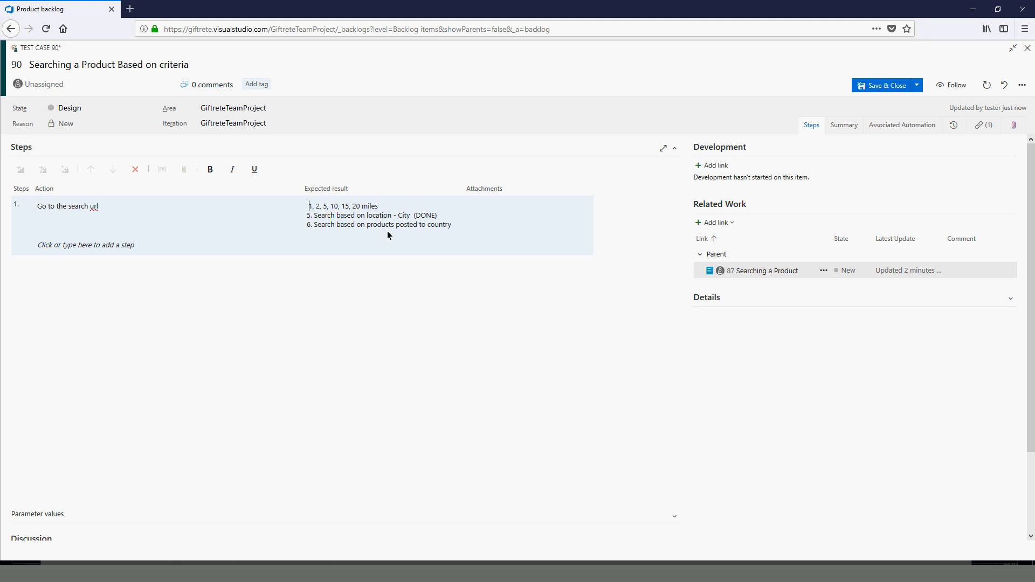
pyautogui.press('Delete')
pyautogui.press('Delete')
pyautogui.press('Delete')
pyautogui.press('Delete')
pyautogui.press('Delete')
pyautogui.press('Delete')
pyautogui.press('Delete')
pyautogui.press('Delete')
pyautogui.press('Delete')
pyautogui.press('Delete')
pyautogui.press('Delete')
pyautogui.press('Delete')
pyautogui.press('Delete')
pyautogui.press('Delete')
pyautogui.press('Delete')
pyautogui.press('Delete')
pyautogui.press('Delete')
pyautogui.press('Delete')
pyautogui.press('Delete')
pyautogui.press('Delete')
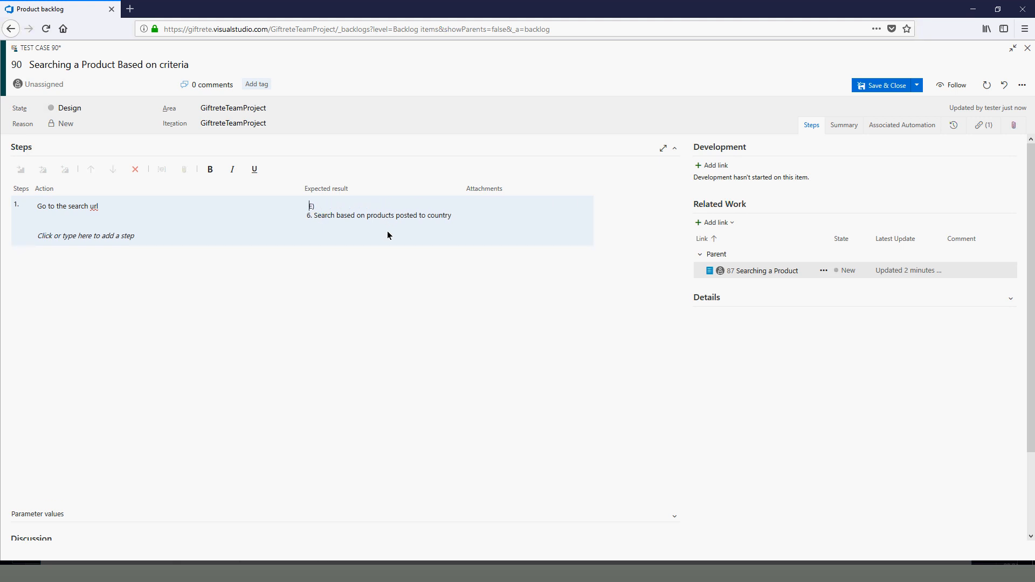
pyautogui.press('Delete')
pyautogui.press('Delete')
pyautogui.press('Delete')
pyautogui.press('Delete')
pyautogui.press('Delete')
pyautogui.press('Delete')
pyautogui.press('Delete')
pyautogui.press('Delete')
pyautogui.press('Delete')
pyautogui.press('Delete')
pyautogui.press('Delete')
pyautogui.press('Delete')
pyautogui.press('Delete')
pyautogui.press('Delete')
pyautogui.press('Delete')
pyautogui.press('Delete')
pyautogui.press('Delete')
pyautogui.press('Delete')
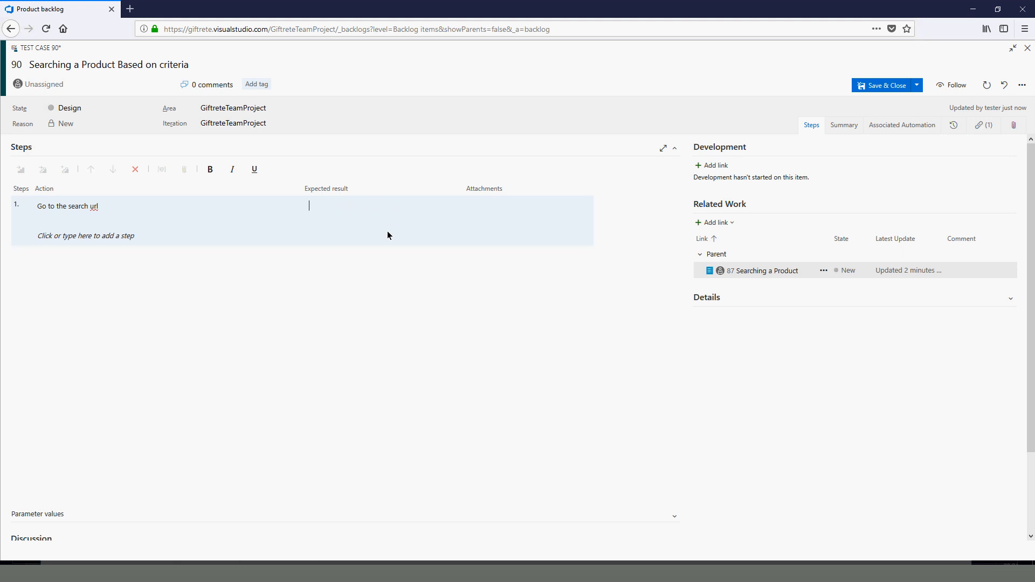
pyautogui.write('The page is opened successfully')
# Add steps 2 to 5 to the test case and paste the copied search criteria into step 5's action
pyautogui.click(387, 234)
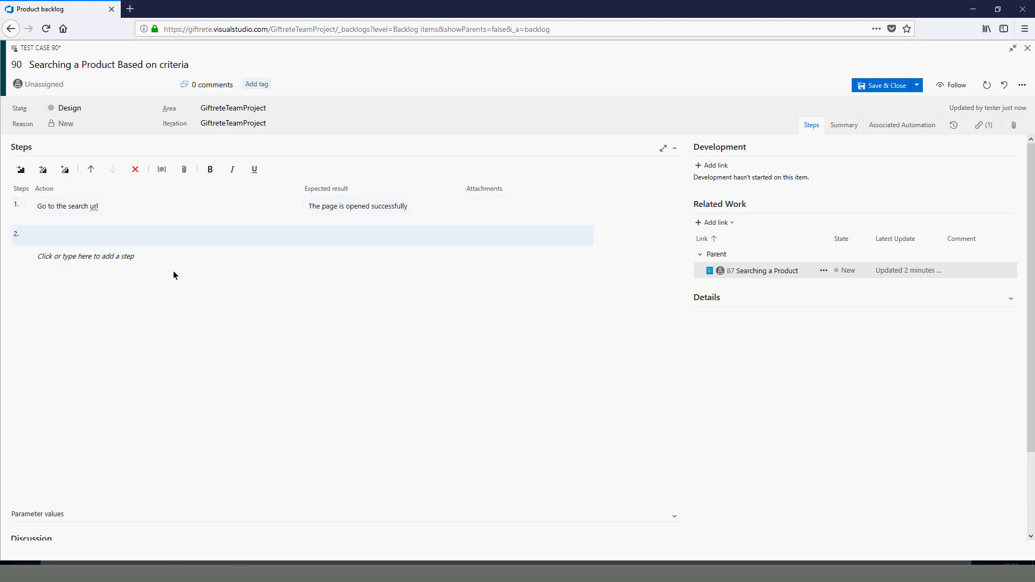
pyautogui.press('Return')
pyautogui.press('Return')
pyautogui.press('Return')
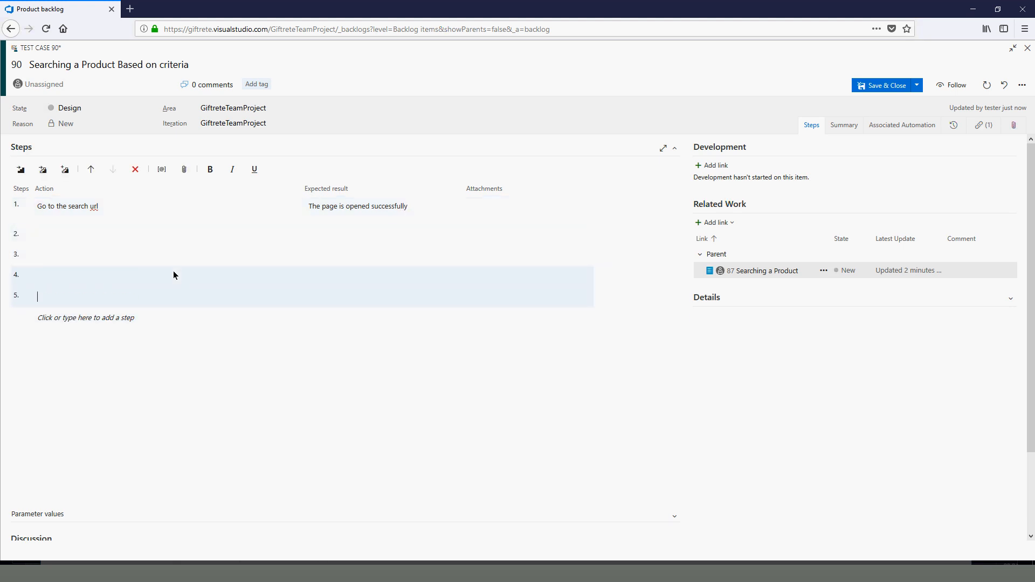
pyautogui.write('Should be possible to search based on 1. Text in the Title 2. Text in Descrption 3. Type of product (Done) 4. Distance of the location of the product to the location of the user -User will select 1, 2, 5, 10, 15, 20 miles 5. Search based on location - City  (DONE) 6. Search based on products posted to country')
# Enter "Search For a title" as step 2's action and begin its expected result with "The"
pyautogui.click(72, 236)
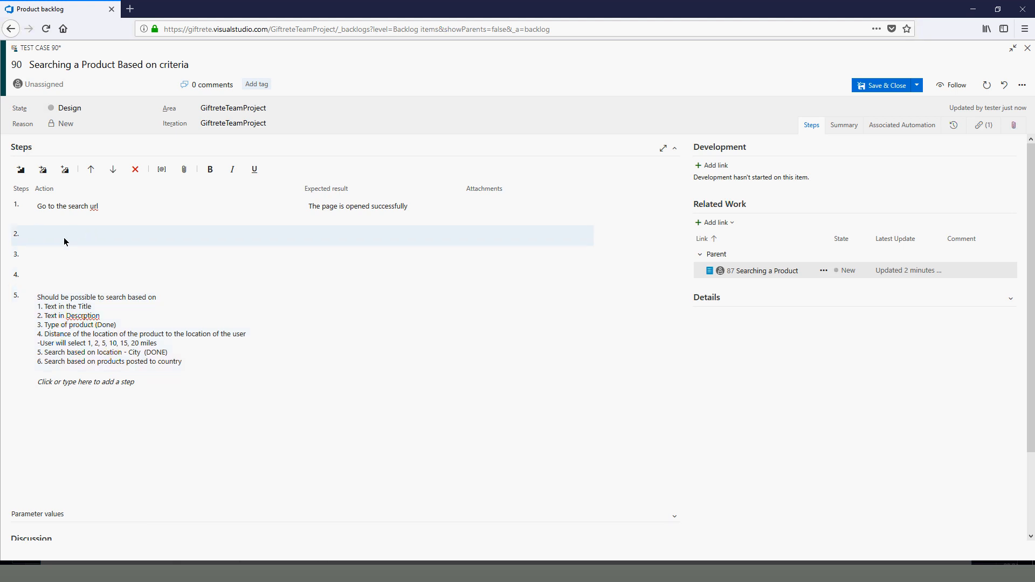
pyautogui.write('Se')
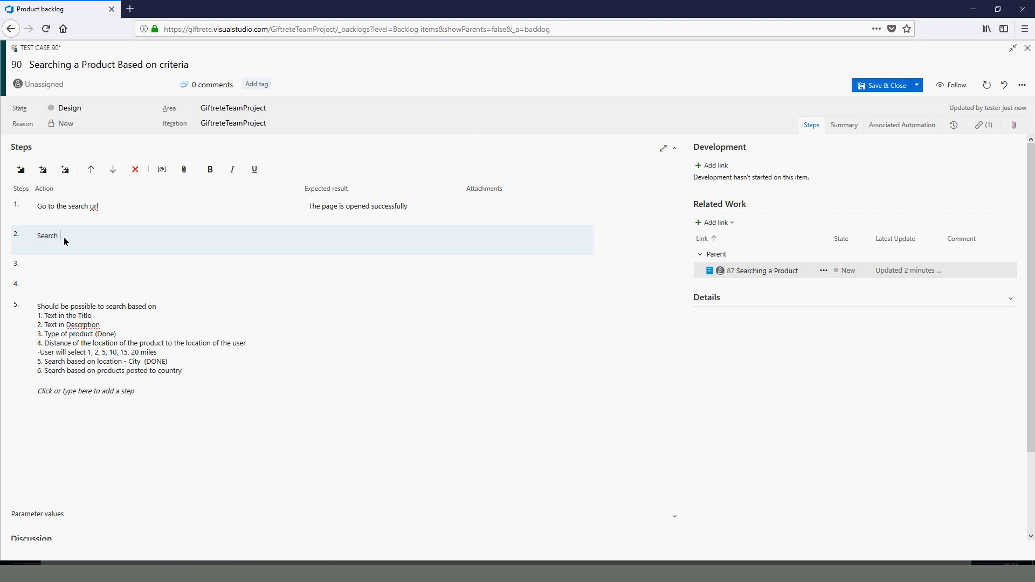
pyautogui.write('arch For a title')
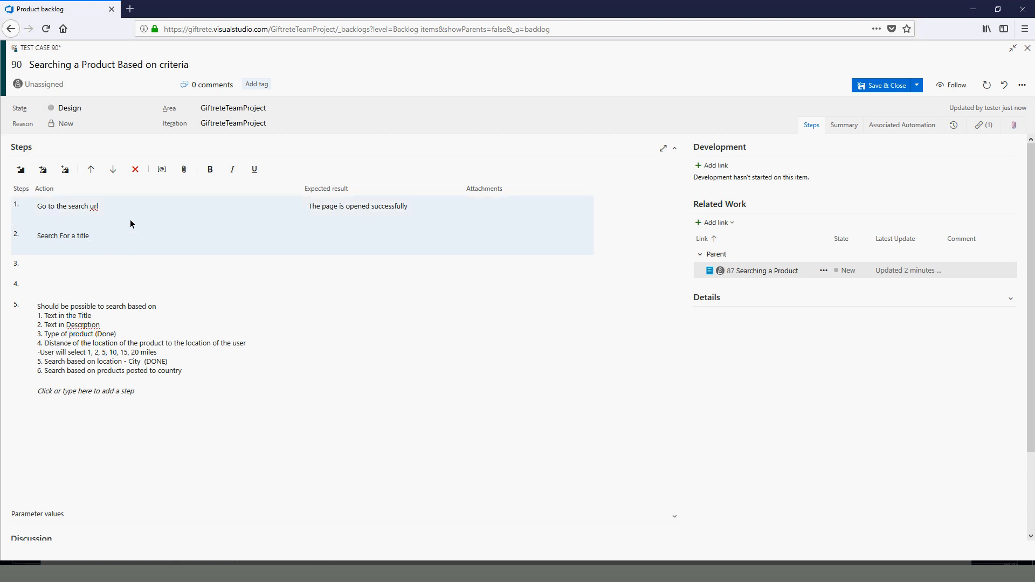
pyautogui.write('The')
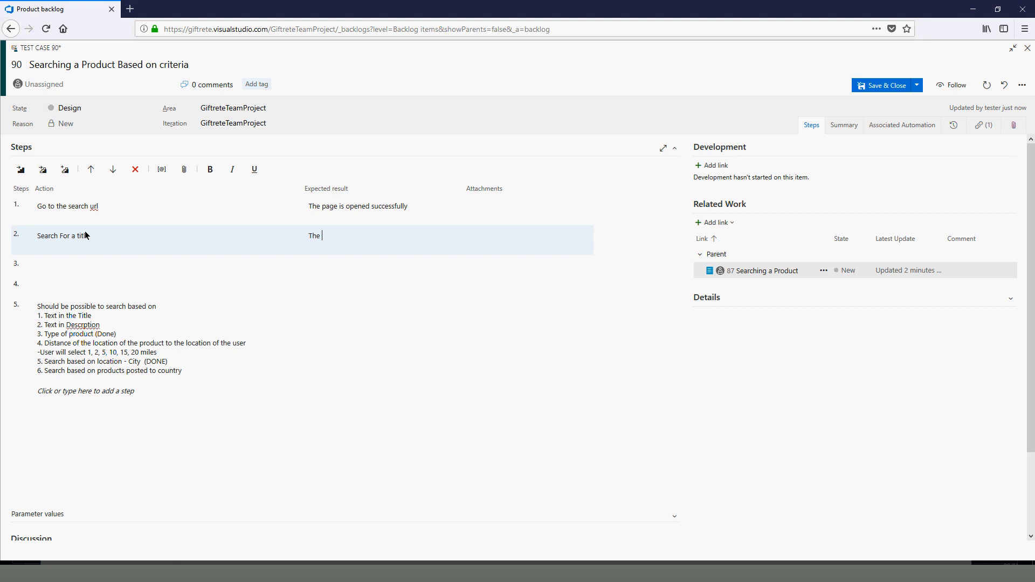
# Reword step 2's action as "Search for a product using the title"
pyautogui.doubleClick(63, 238)
pyautogui.click(62, 239)
pyautogui.press('BackSpace')
pyautogui.press('BackSpace')
pyautogui.write('d')
pyautogui.press('BackSpace')
pyautogui.write('for a product using the title')
pyautogui.press('Delete')
pyautogui.press('Delete')
pyautogui.press('Delete')
pyautogui.press('Delete')
pyautogui.press('Delete')
pyautogui.press('Delete')
pyautogui.press('Delete')
pyautogui.press('Delete')
pyautogui.press('Delete')
pyautogui.press('Delete')
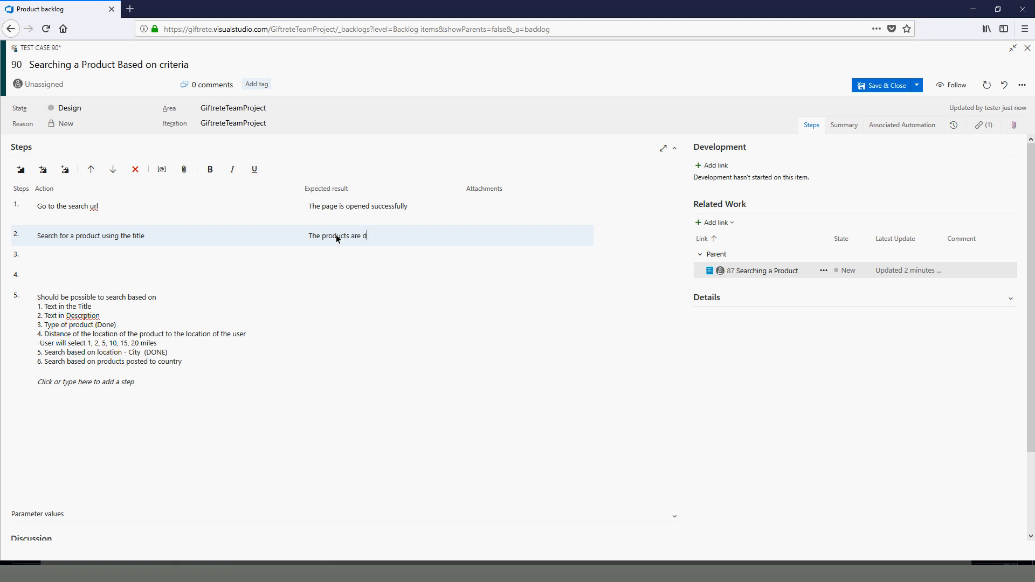
# Complete step 2's expected result as "The products are displayed correctly using the title criteria"
pyautogui.write('isplayed correctly using the tiel')
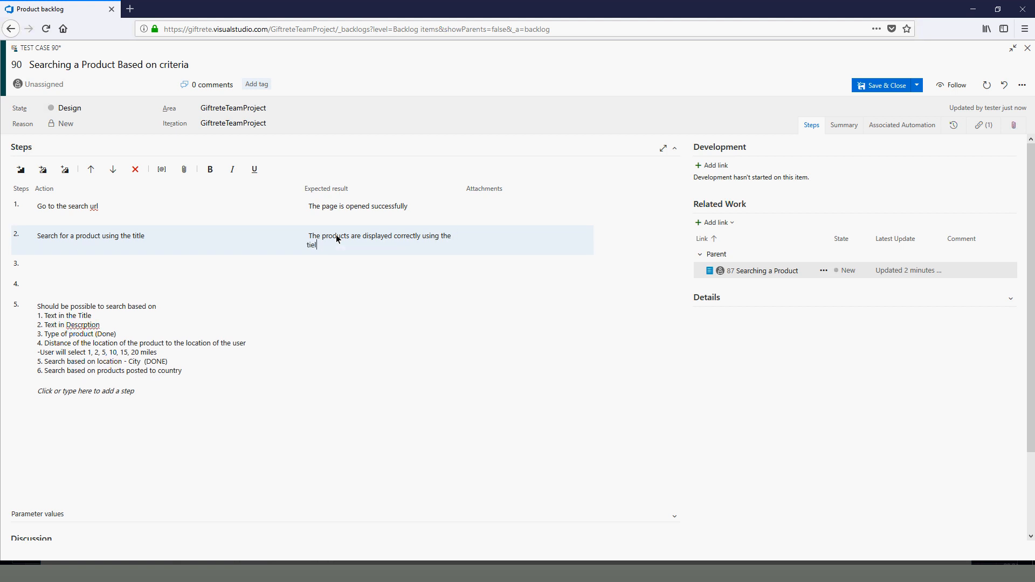
pyautogui.press('BackSpace')
pyautogui.press('BackSpace')
pyautogui.write('tle cre')
pyautogui.press('BackSpace')
pyautogui.write('iteria')
# Enter "Search for a product usingt the desc" as step 3's action and "Search for a product based on the type of product" as step 4's
pyautogui.click(111, 266)
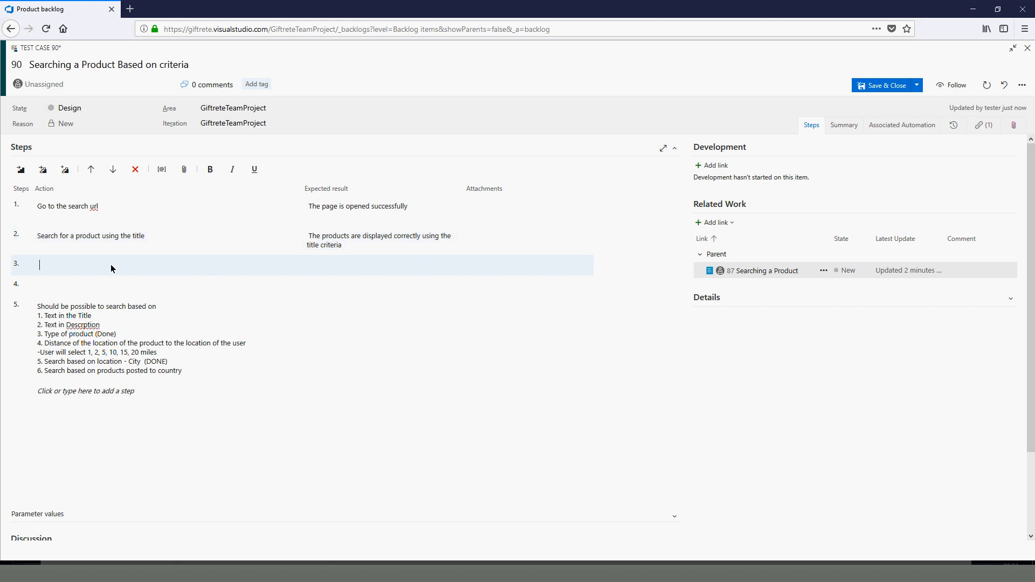
pyautogui.write('Search for a product usingt the desc')
pyautogui.click(84, 292)
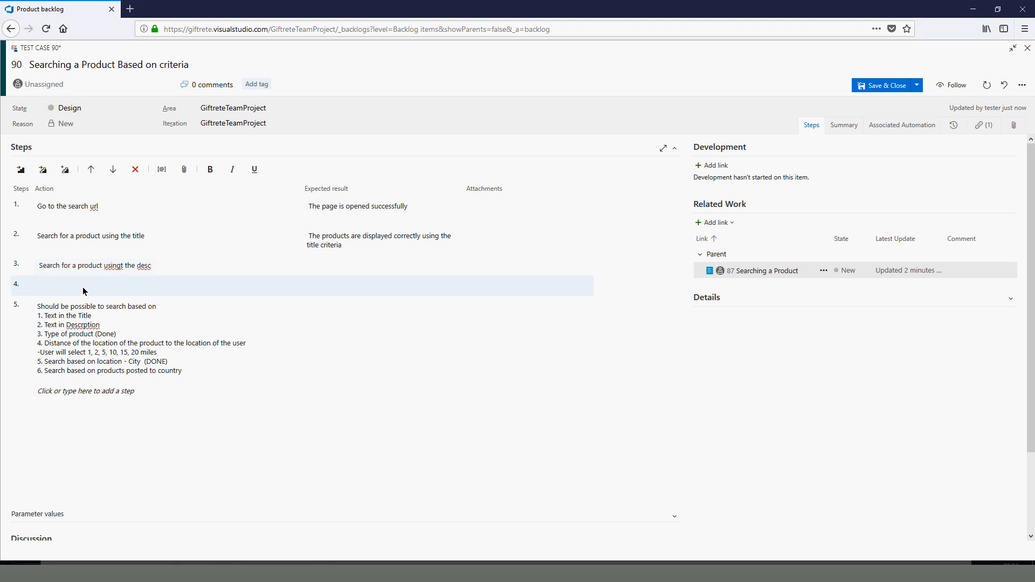
pyautogui.write('Search for a prod')
pyautogui.write('uct based on the type')
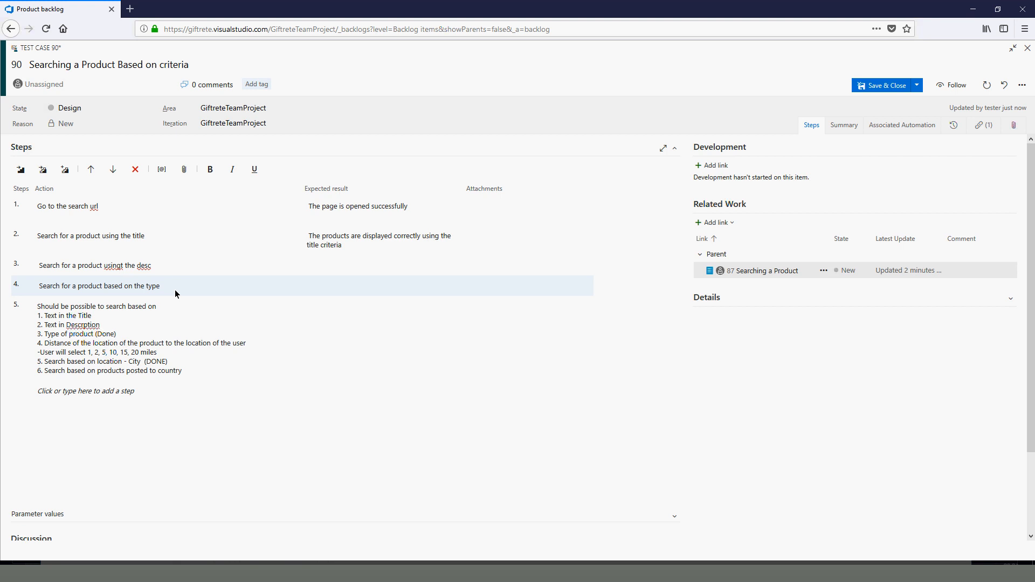
pyautogui.write('of product')
# Save the test case without closing it and return to its parent backlog item "Searching a Product"
pyautogui.click(918, 89)
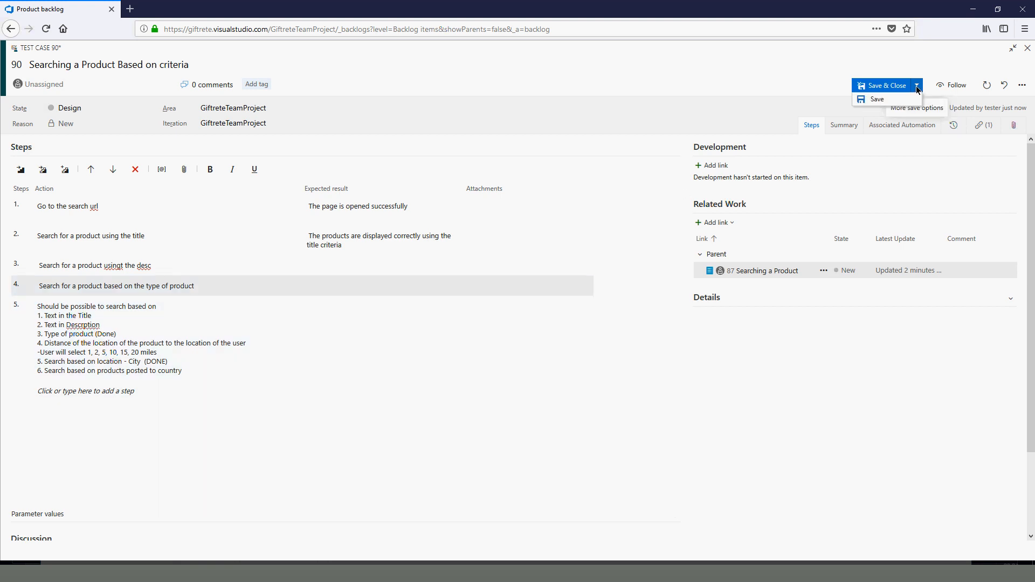
pyautogui.click(886, 102)
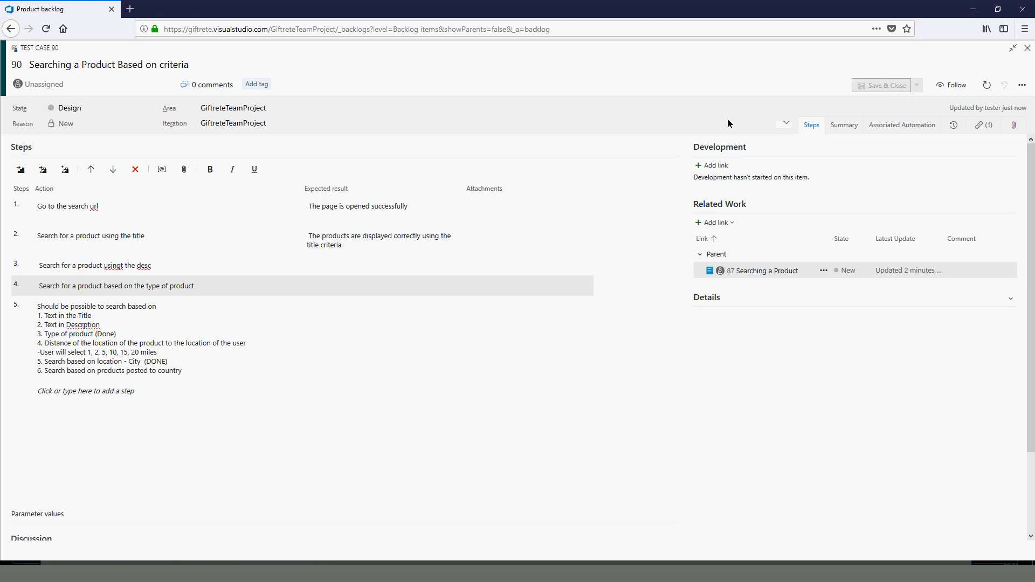
pyautogui.click(15, 31)
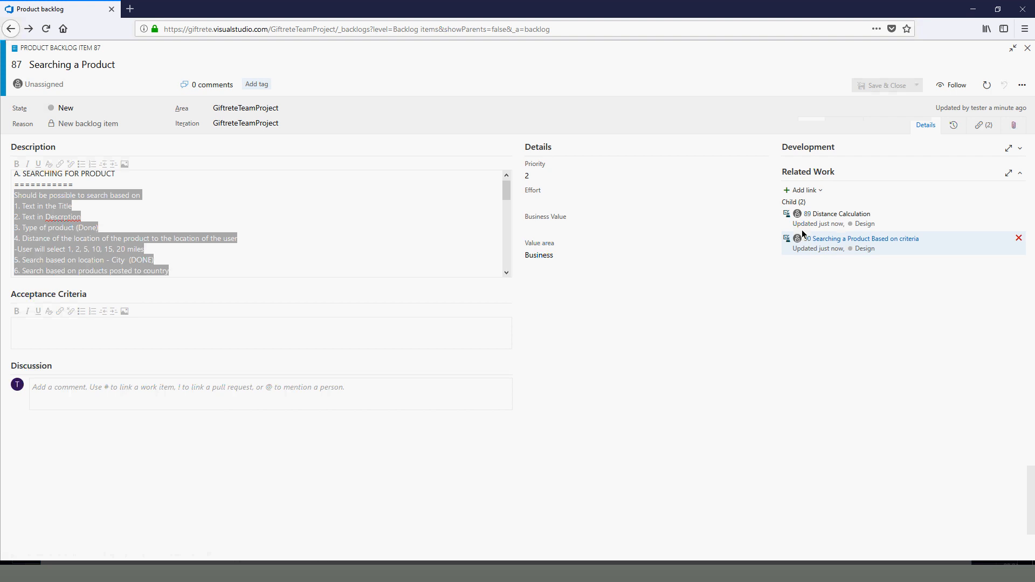
# Review the display-of-result requirements in the Description, including the MAIN BODY and RIGHT SIDE sections
pyautogui.click(507, 266)
pyautogui.click(506, 266)
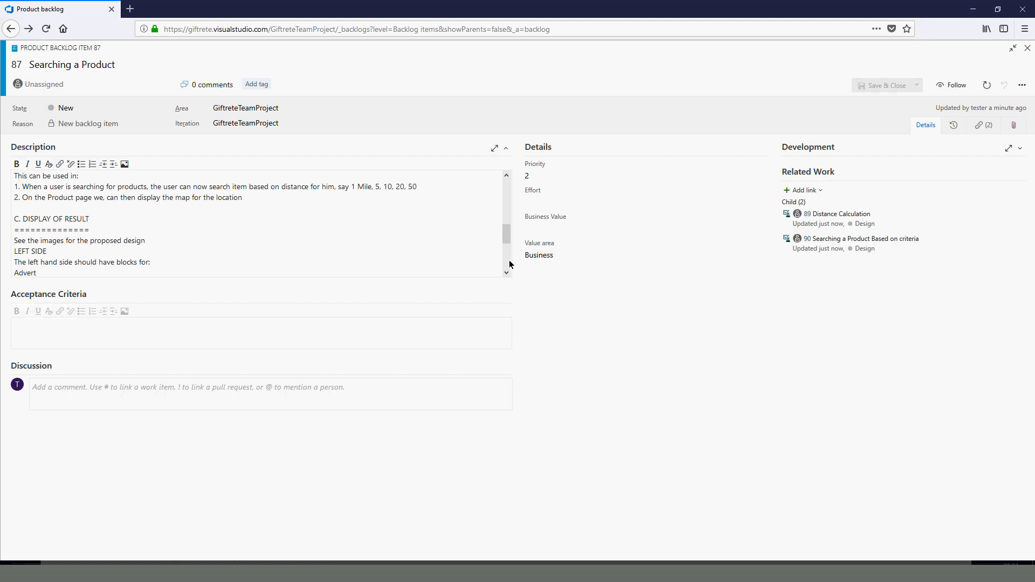
pyautogui.click(506, 268)
pyautogui.tripleClick(46, 273)
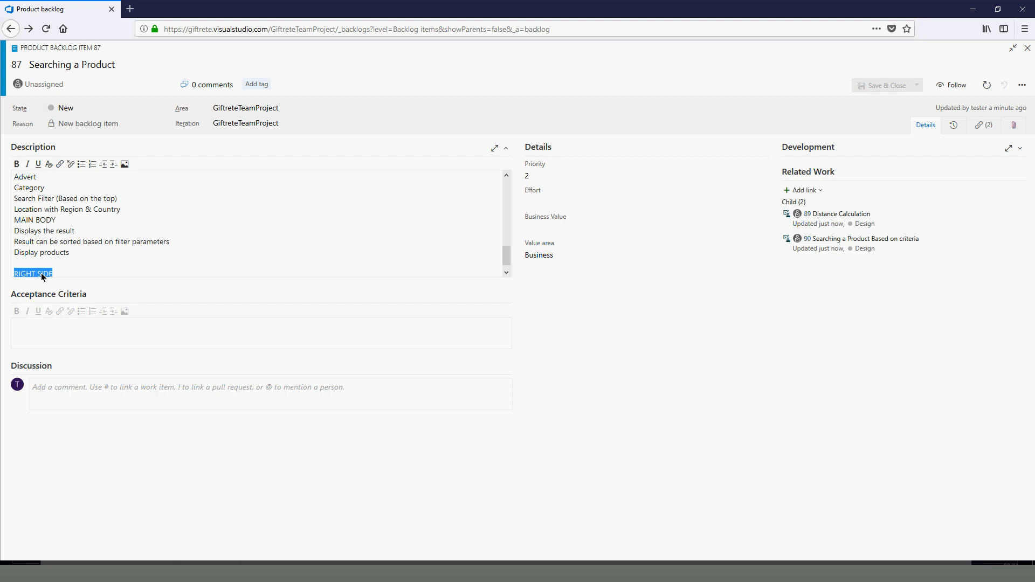
pyautogui.click(506, 275)
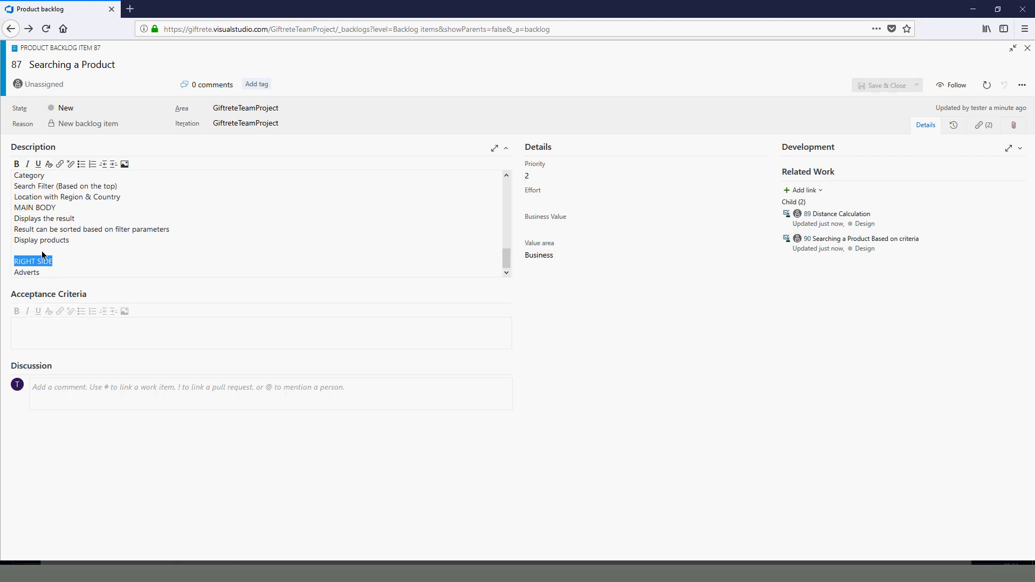
pyautogui.click(29, 211)
pyautogui.doubleClick(28, 210)
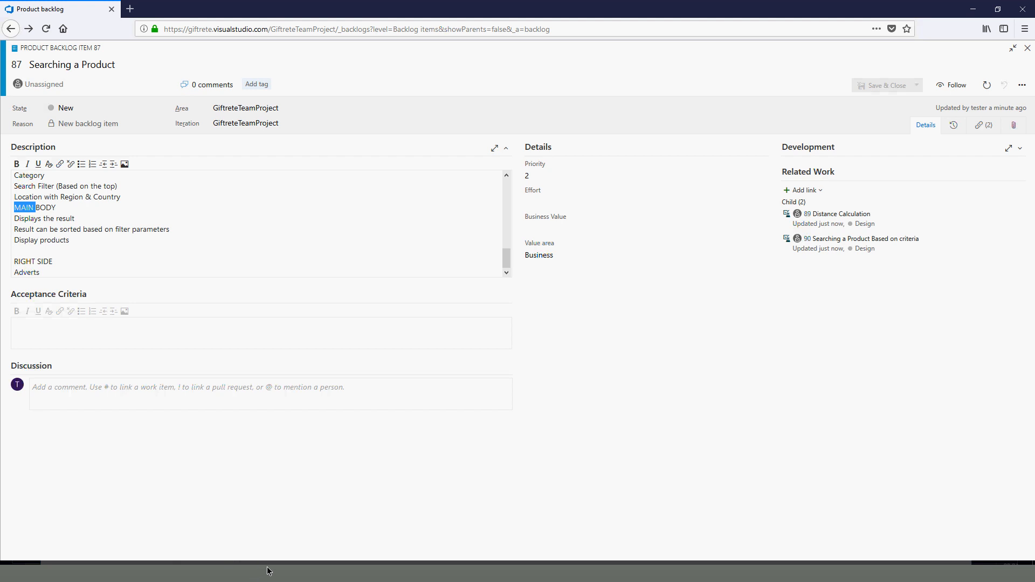
pyautogui.click(336, 573)
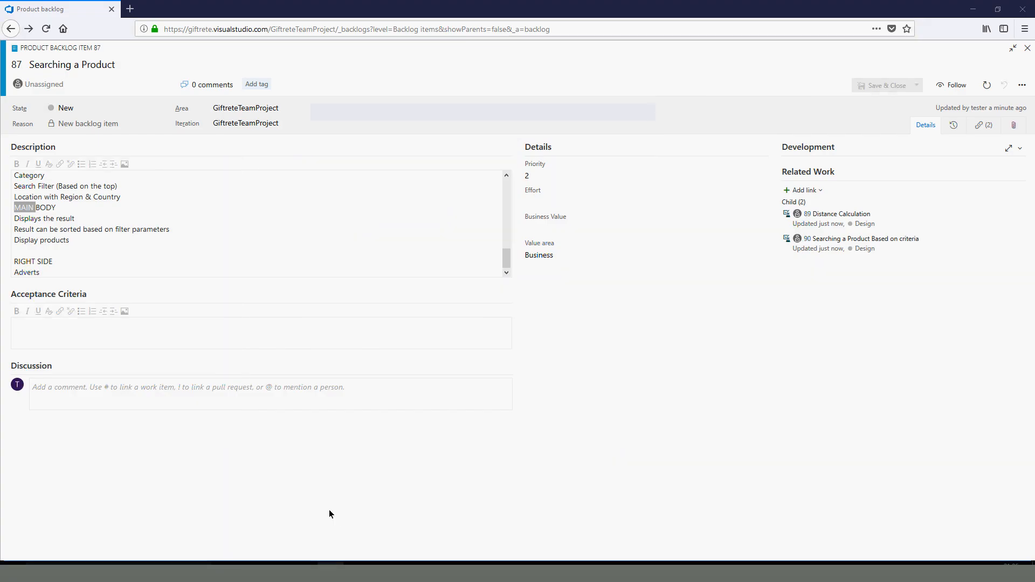
pyautogui.click(309, 570)
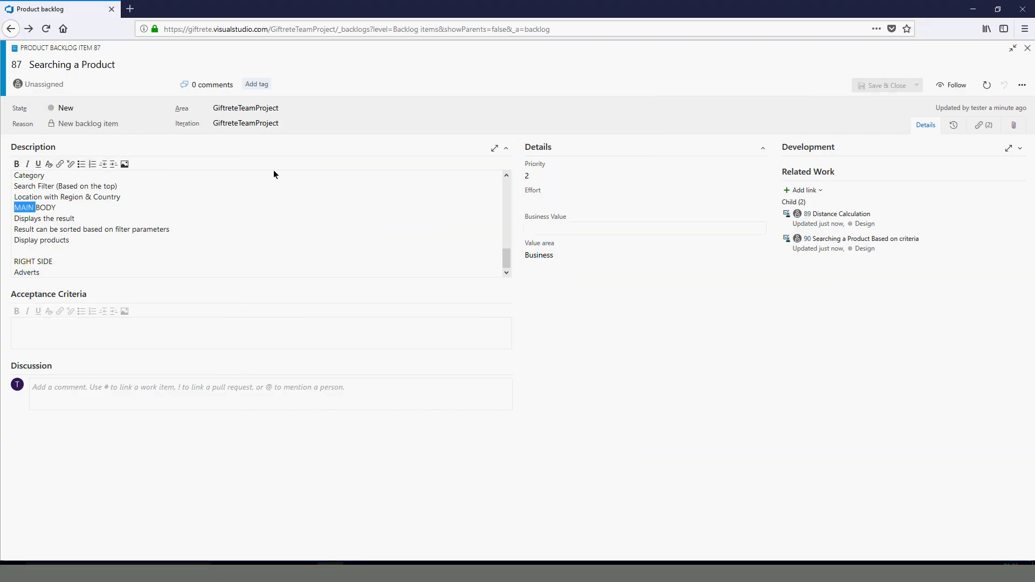
# Reopen the child test case "Searching a Product Based on criteria" from the related work
pyautogui.click(832, 238)
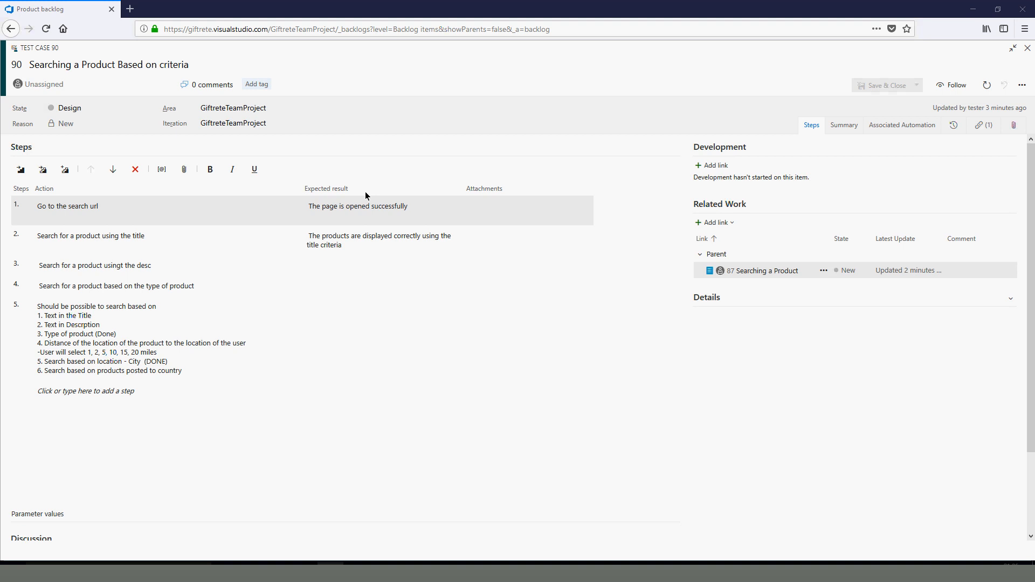
pyautogui.click(426, 108)
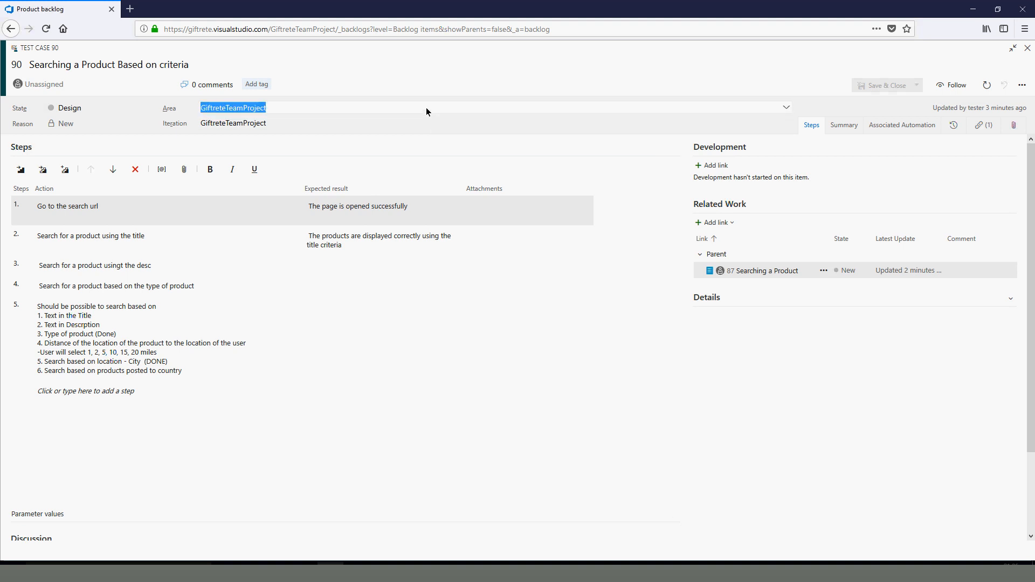